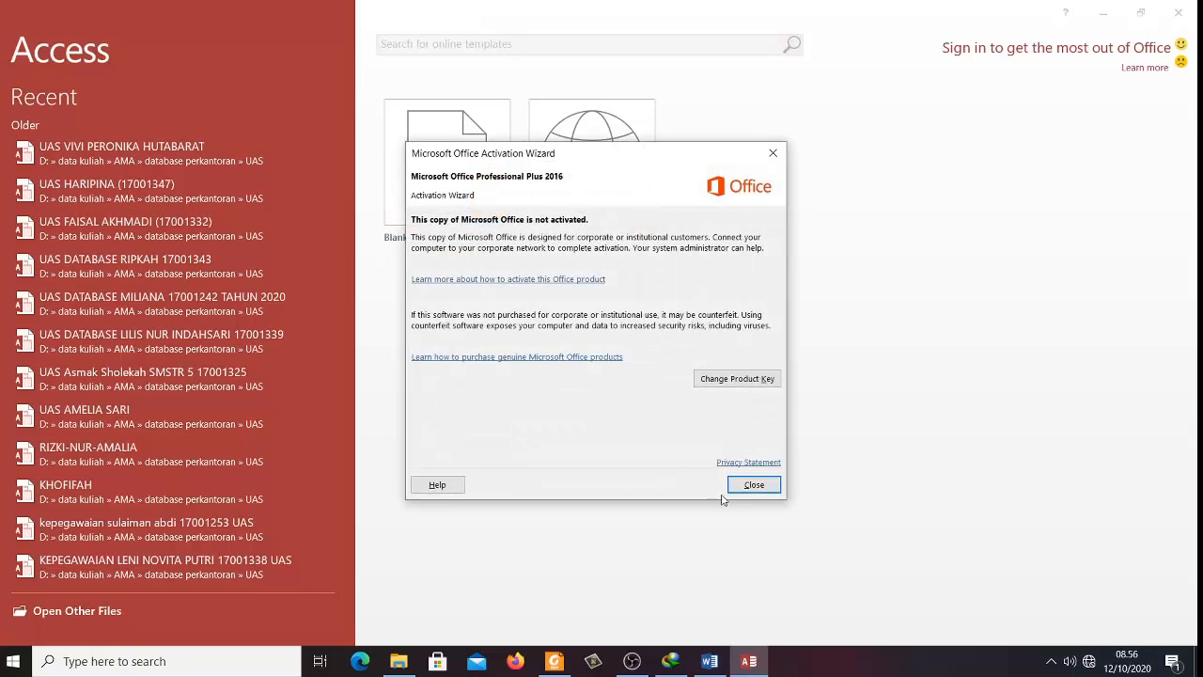
- Dismiss the activation notice and create a blank desktop database named kepegawaian.accdb, opening Table1
{"action": "left_click", "coordinate": [731, 486]}
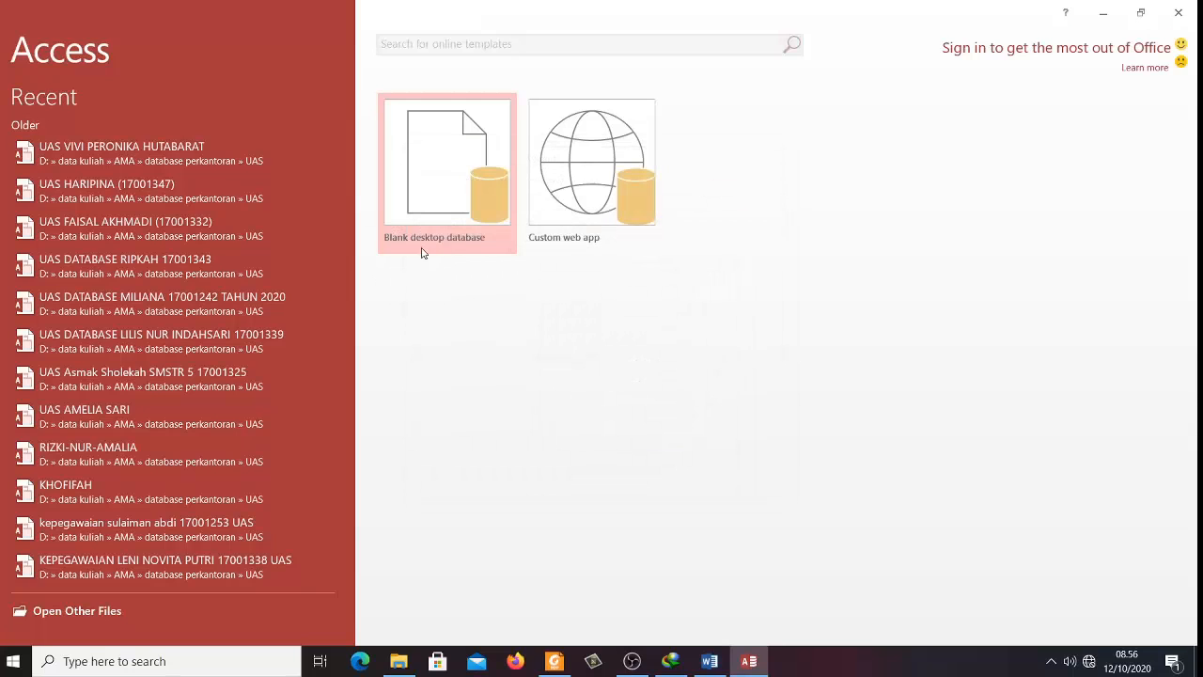
{"action": "left_click", "coordinate": [444, 198]}
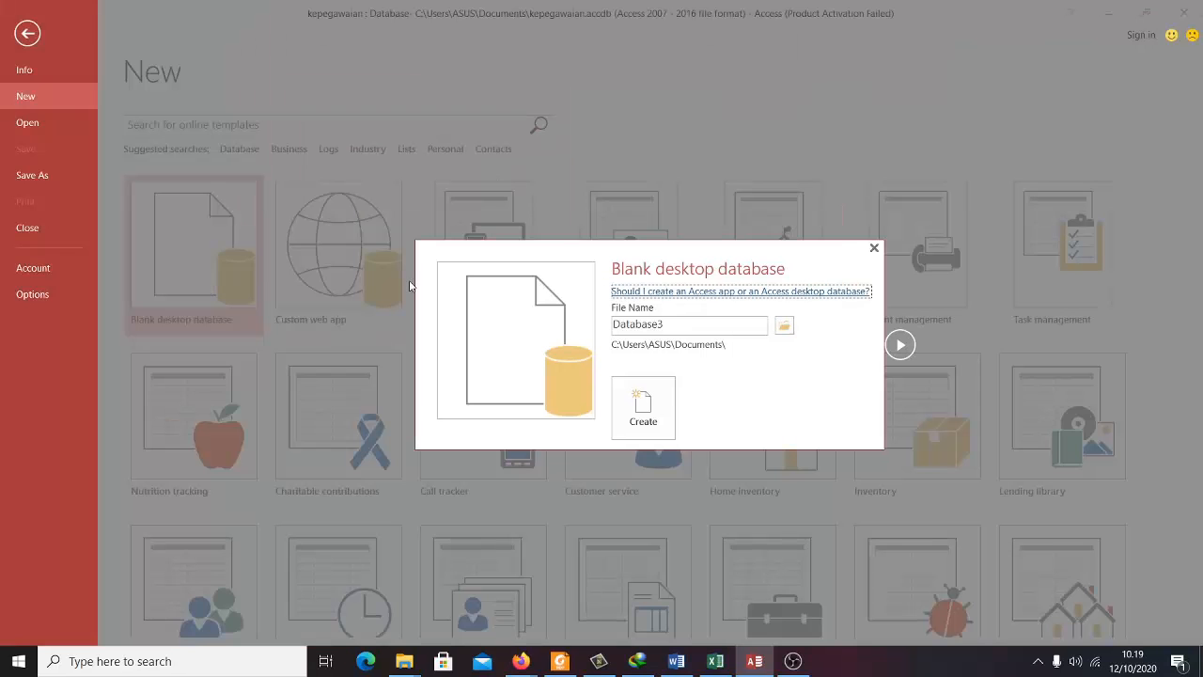
{"action": "double_click", "coordinate": [697, 324]}
{"action": "left_click", "coordinate": [697, 323]}
{"action": "double_click", "coordinate": [678, 330]}
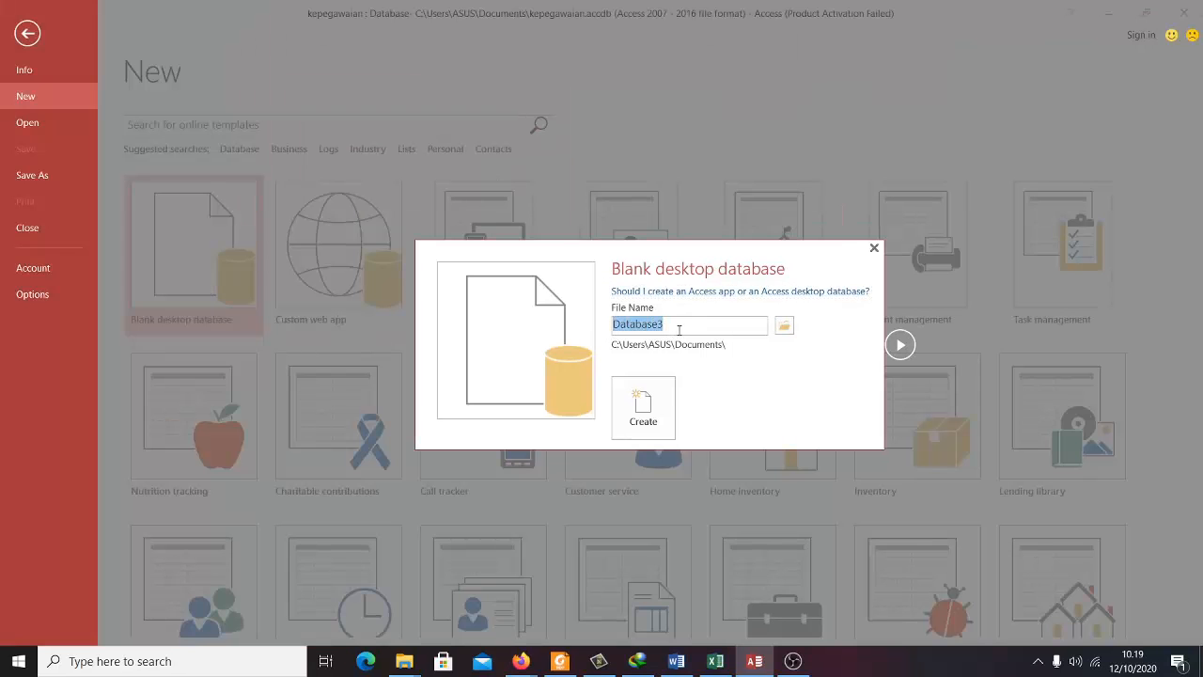
{"action": "type", "text": "perpustakaan"}
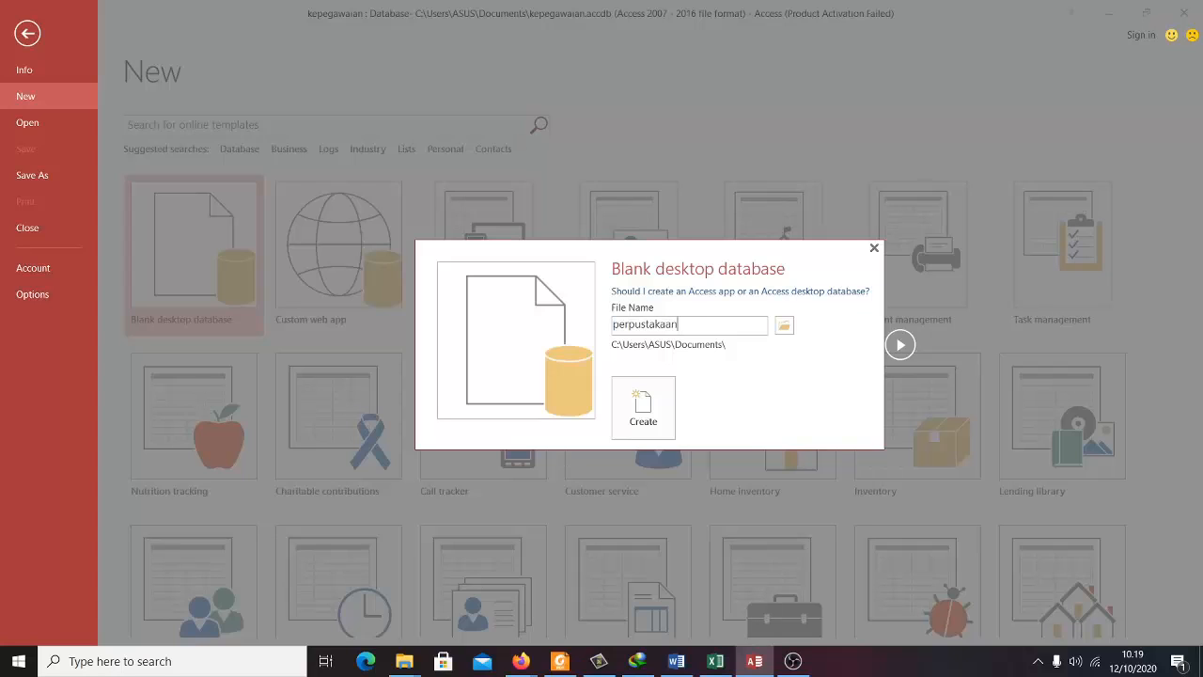
{"action": "left_click", "coordinate": [662, 410]}
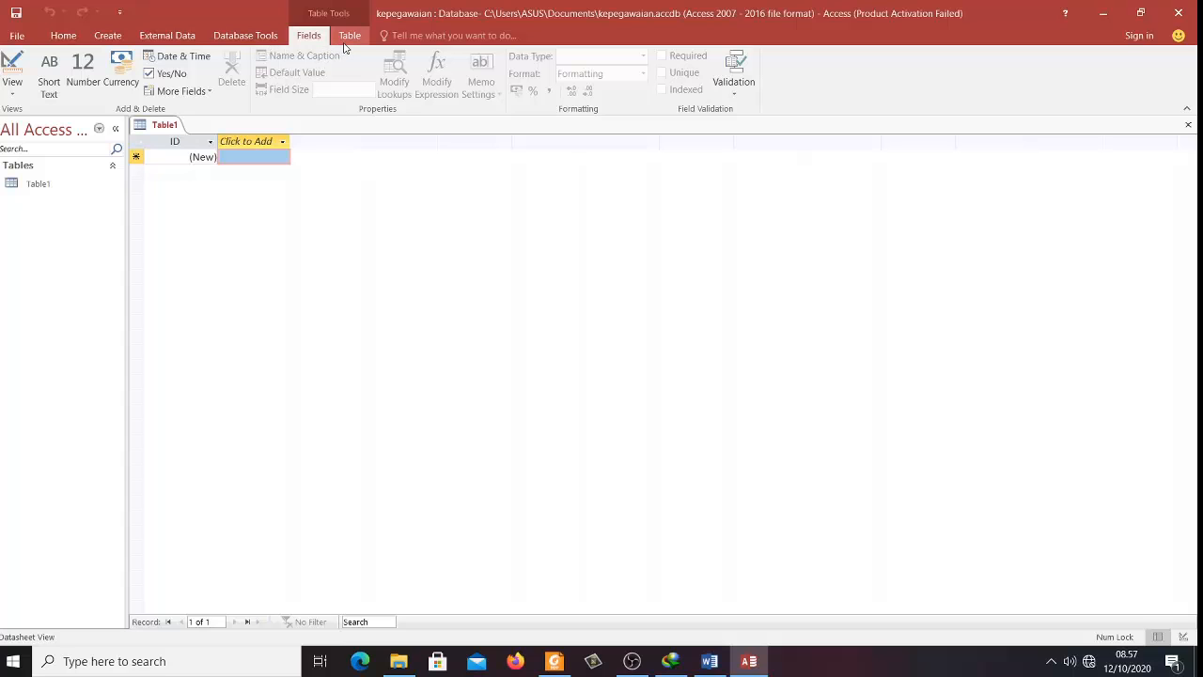
- Check the database's File Info page, then return to Table1 on the Home tab
{"action": "left_click", "coordinate": [14, 35]}
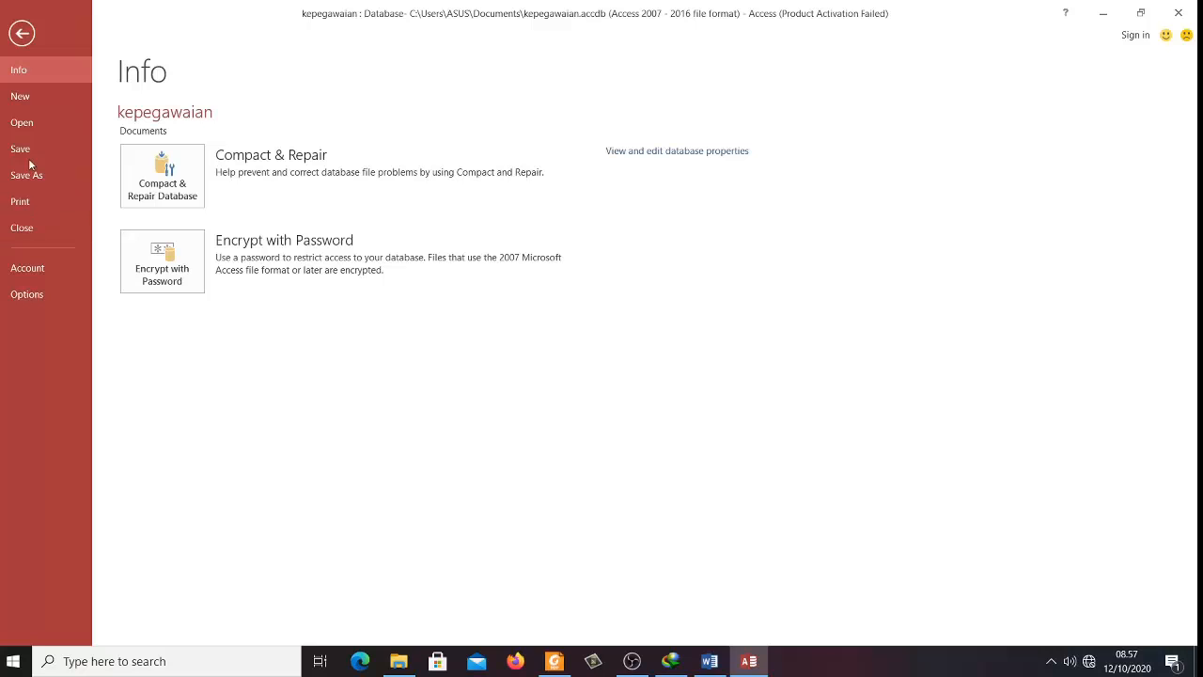
{"action": "left_click", "coordinate": [22, 33]}
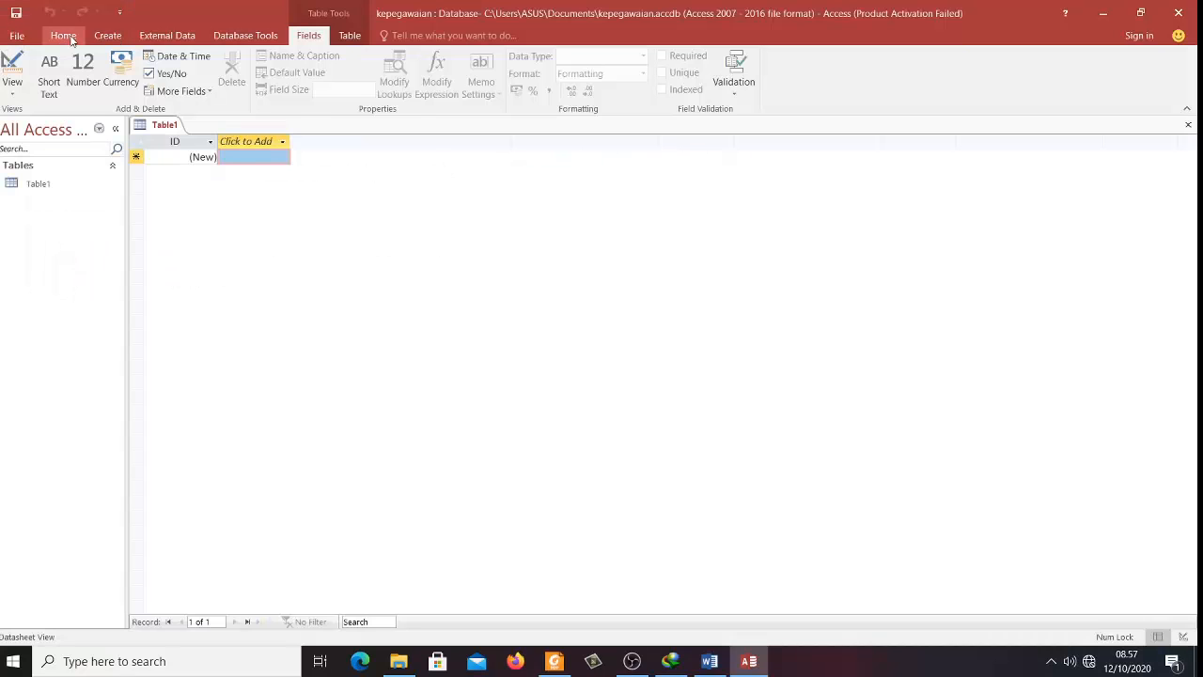
{"action": "left_click", "coordinate": [52, 37]}
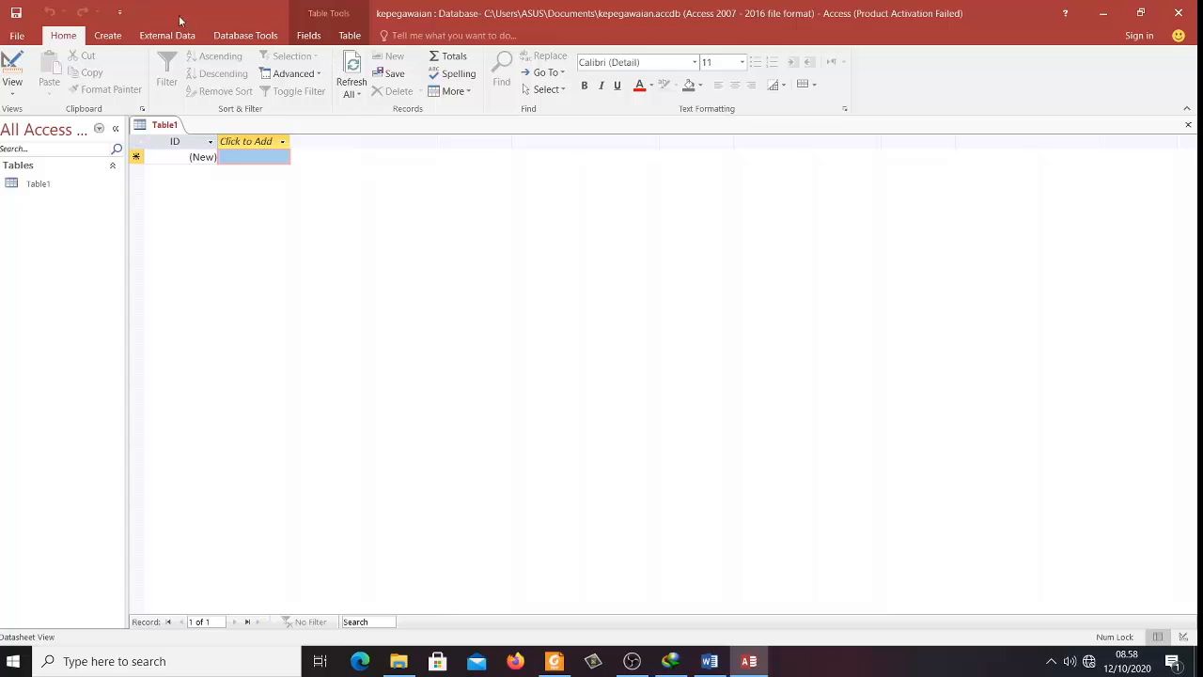
- Browse the Create, External Data and Database Tools tabs, finishing on the Fields tab
{"action": "left_click", "coordinate": [106, 35]}
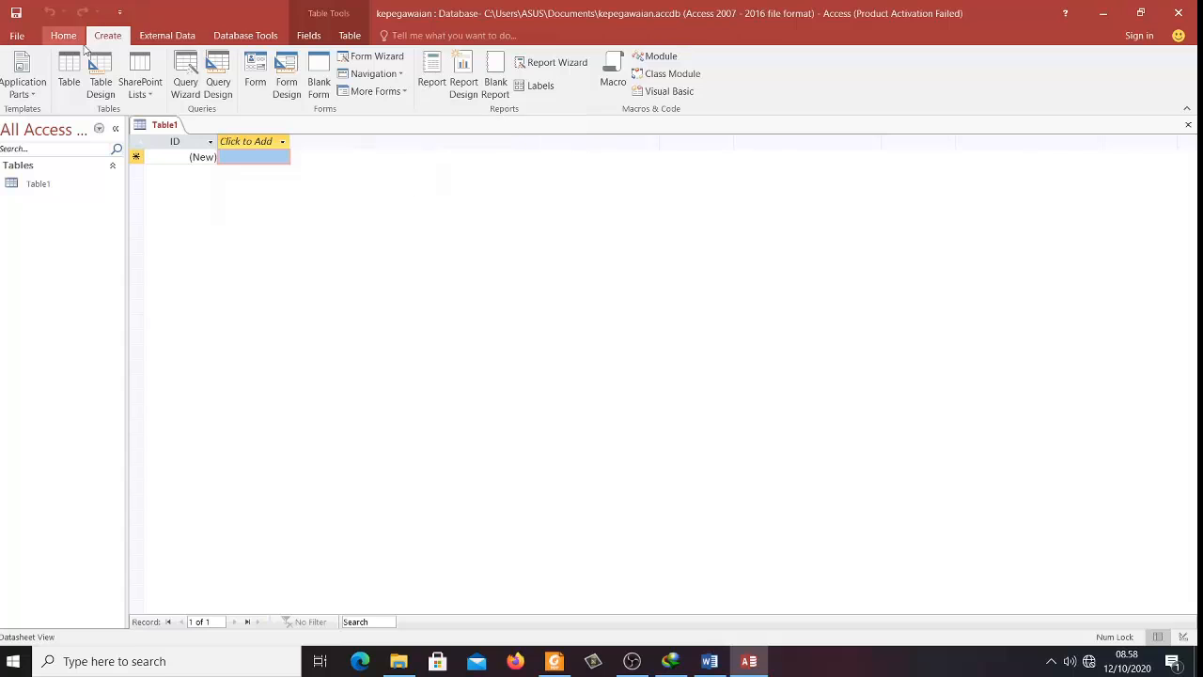
{"action": "left_click", "coordinate": [172, 40]}
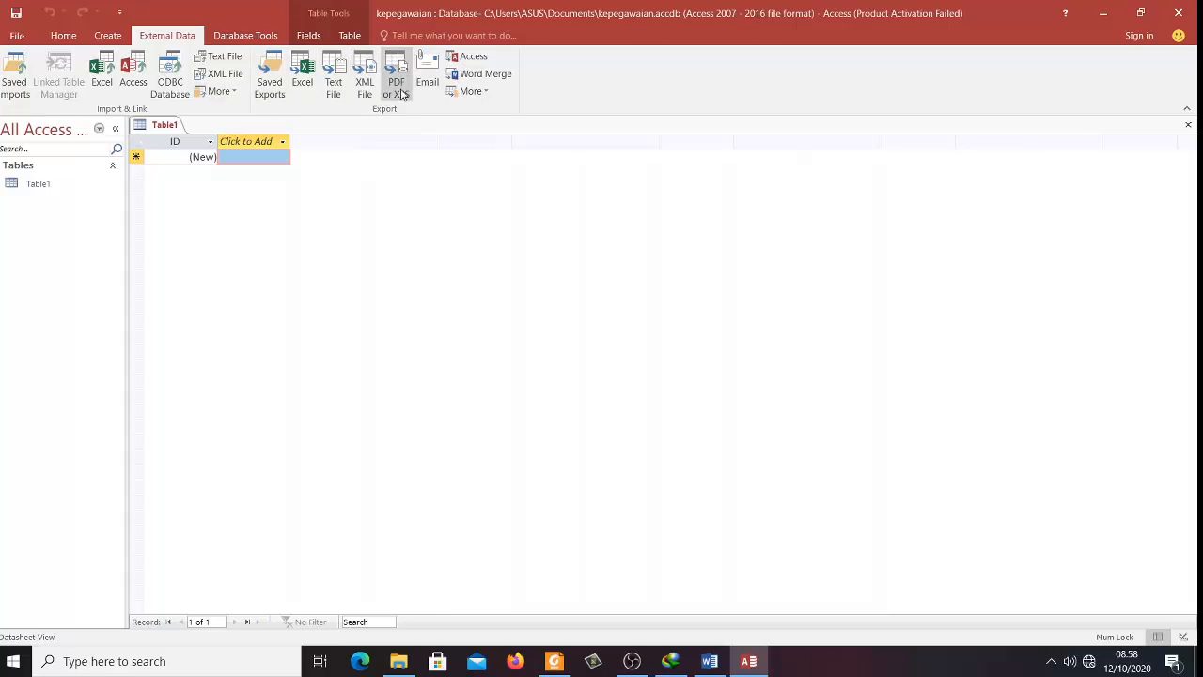
{"action": "left_click", "coordinate": [238, 36]}
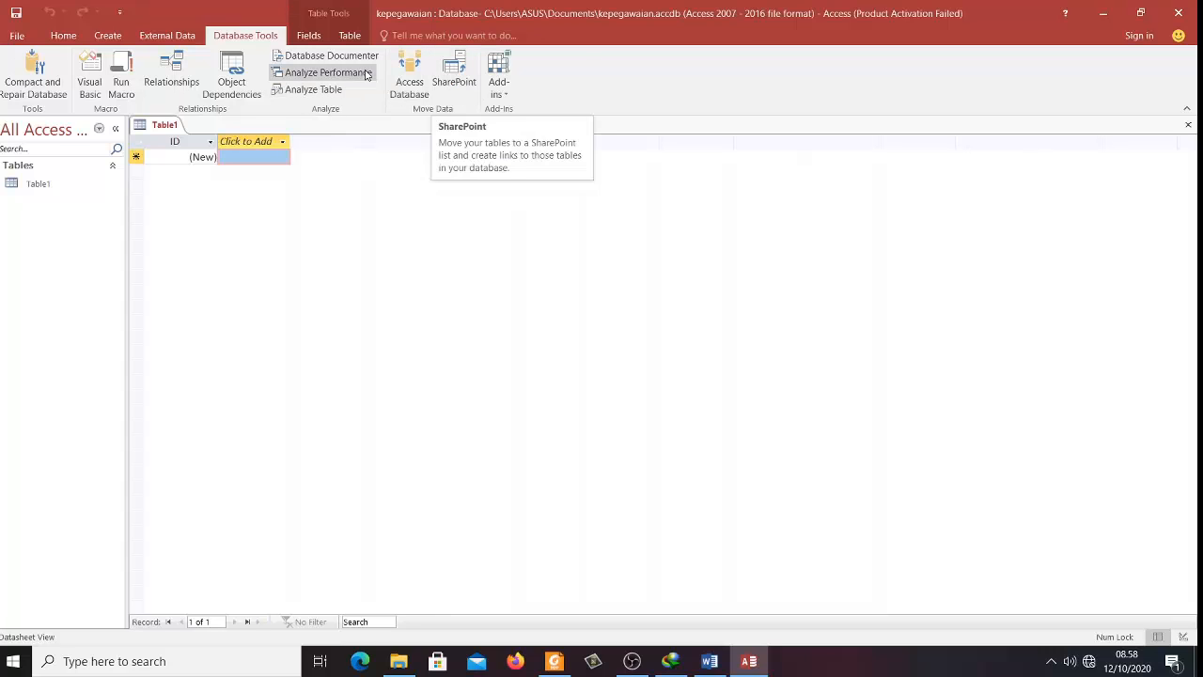
{"action": "left_click", "coordinate": [308, 36]}
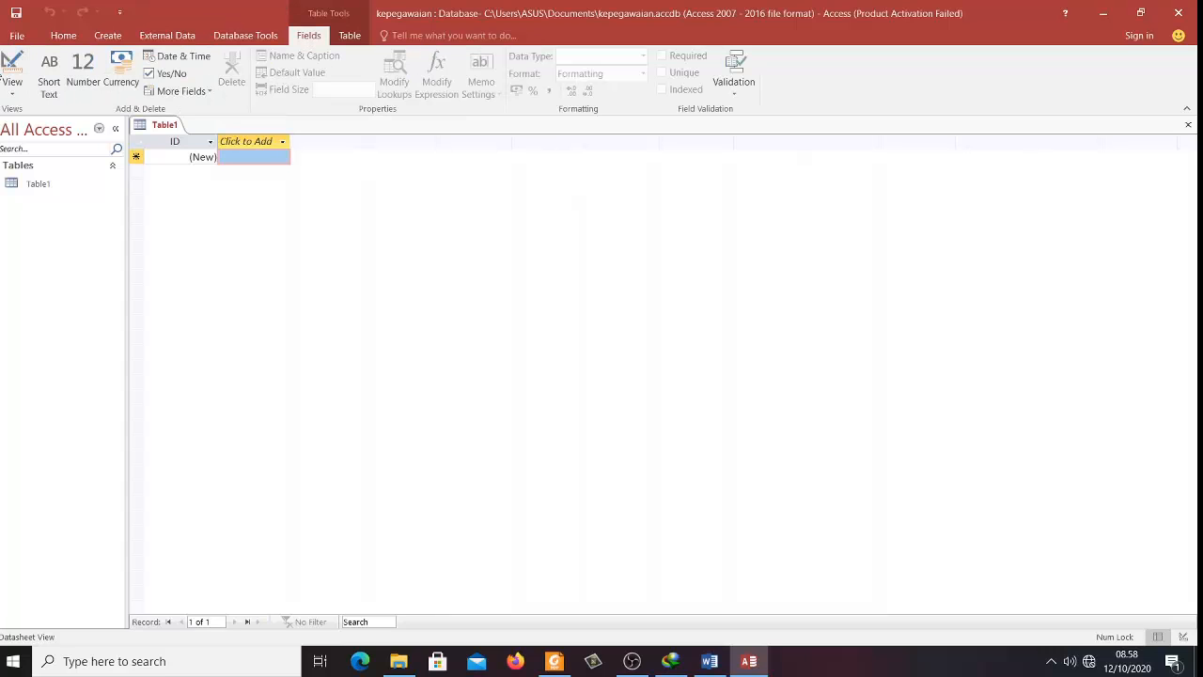
- Review the Datasheet/Design View choices, Table tab and File Info, then return to Home
{"action": "left_click", "coordinate": [14, 94]}
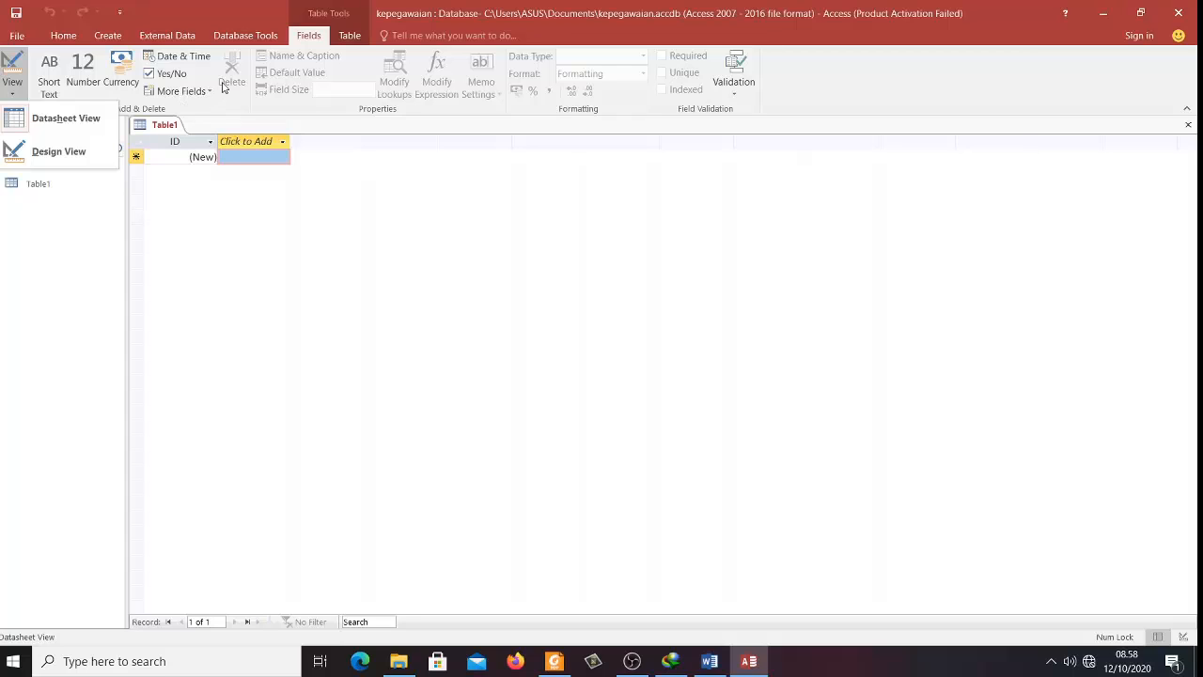
{"action": "left_click", "coordinate": [310, 37]}
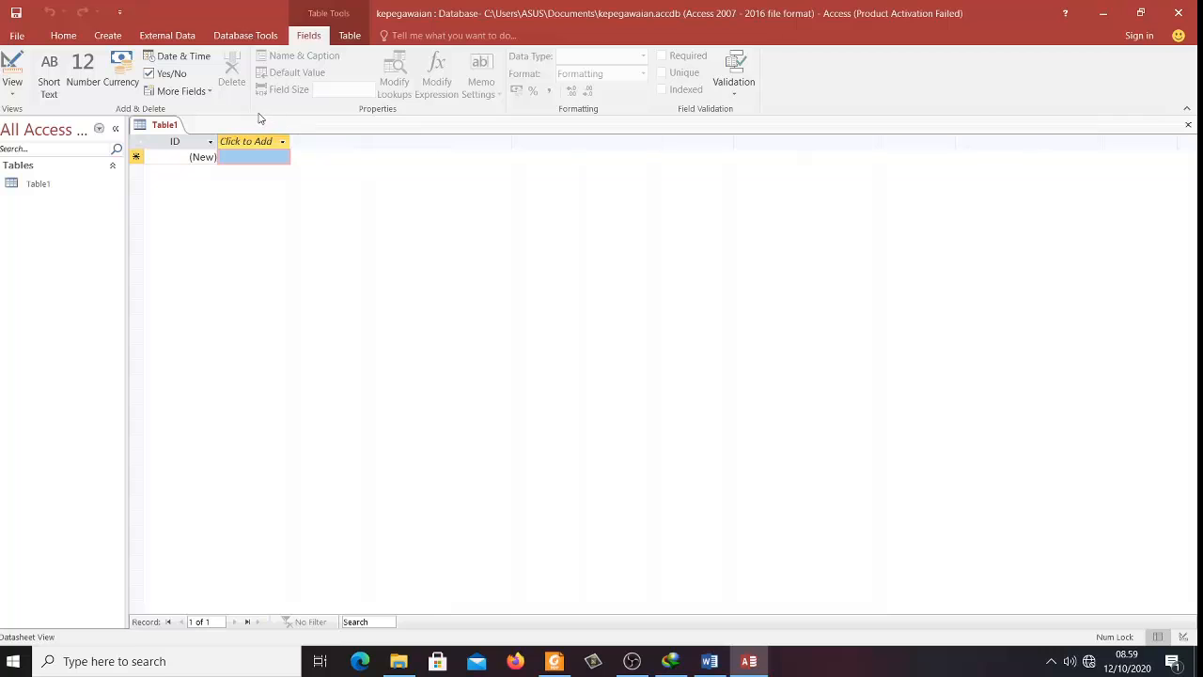
{"action": "left_click", "coordinate": [347, 39]}
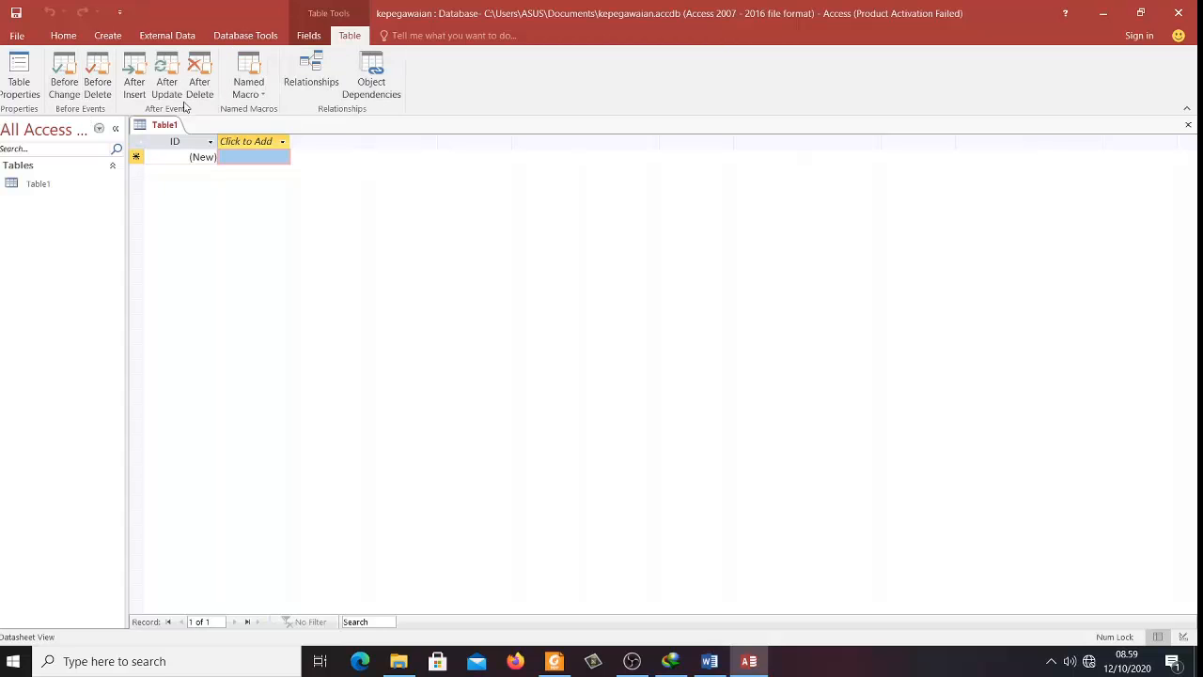
{"action": "left_click", "coordinate": [17, 37]}
{"action": "left_click", "coordinate": [20, 35]}
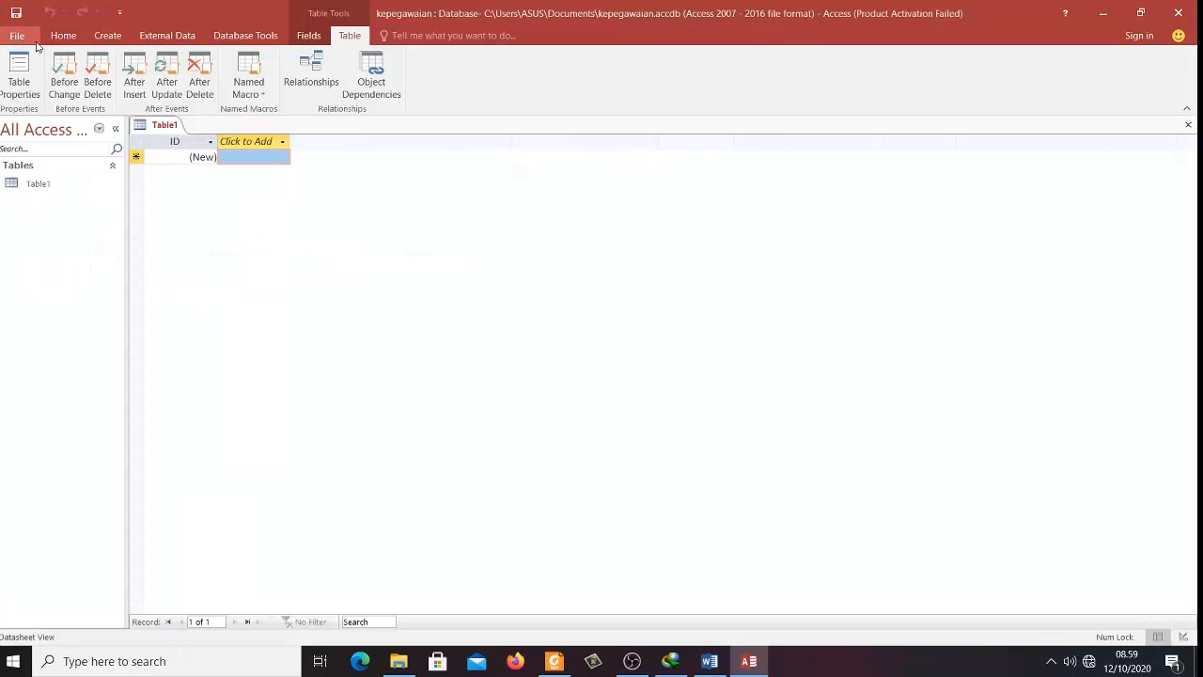
{"action": "left_click", "coordinate": [61, 36]}
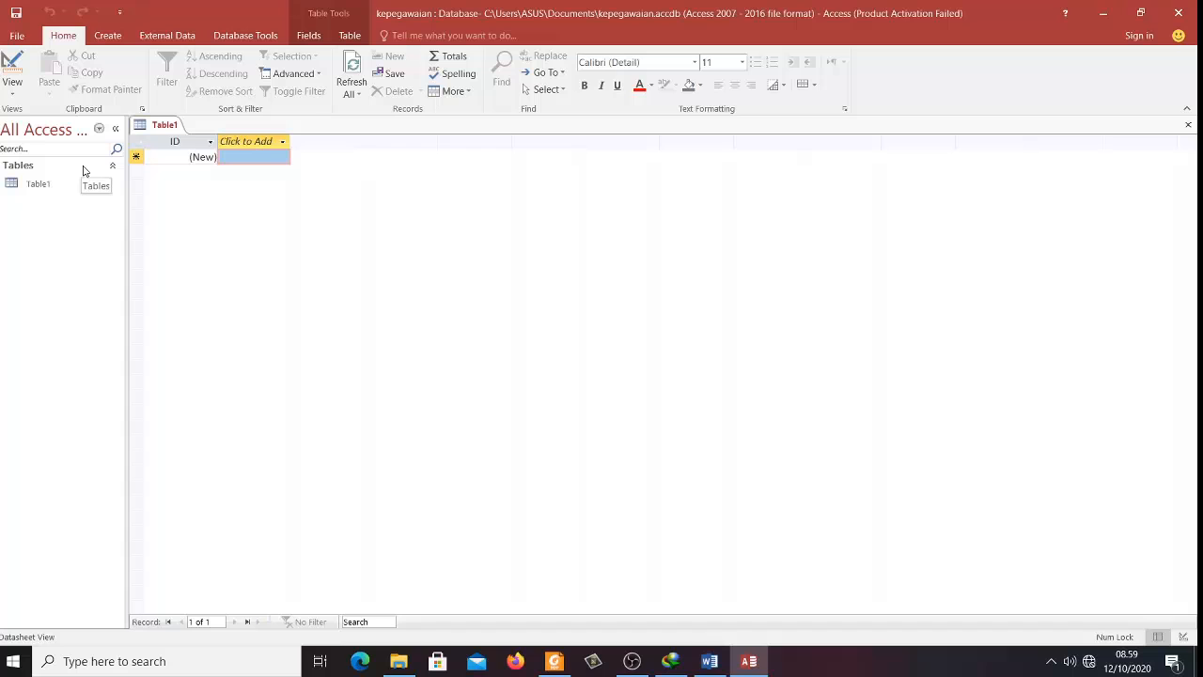
{"action": "left_click", "coordinate": [98, 129]}
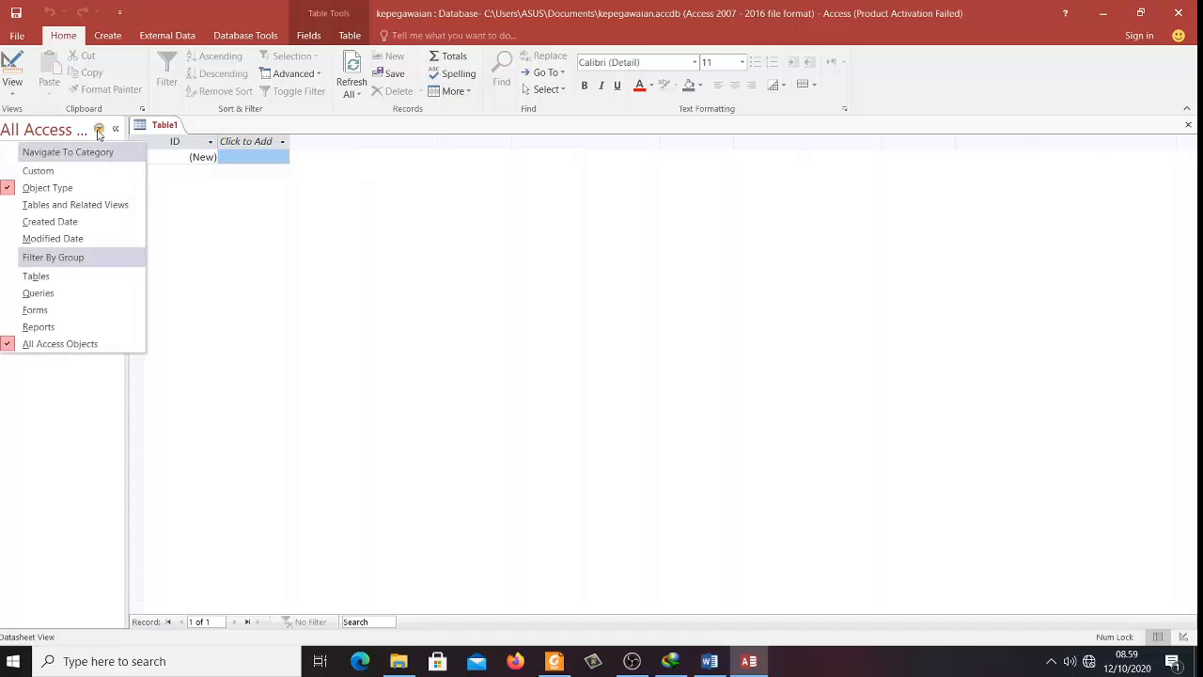
{"action": "left_click", "coordinate": [98, 129]}
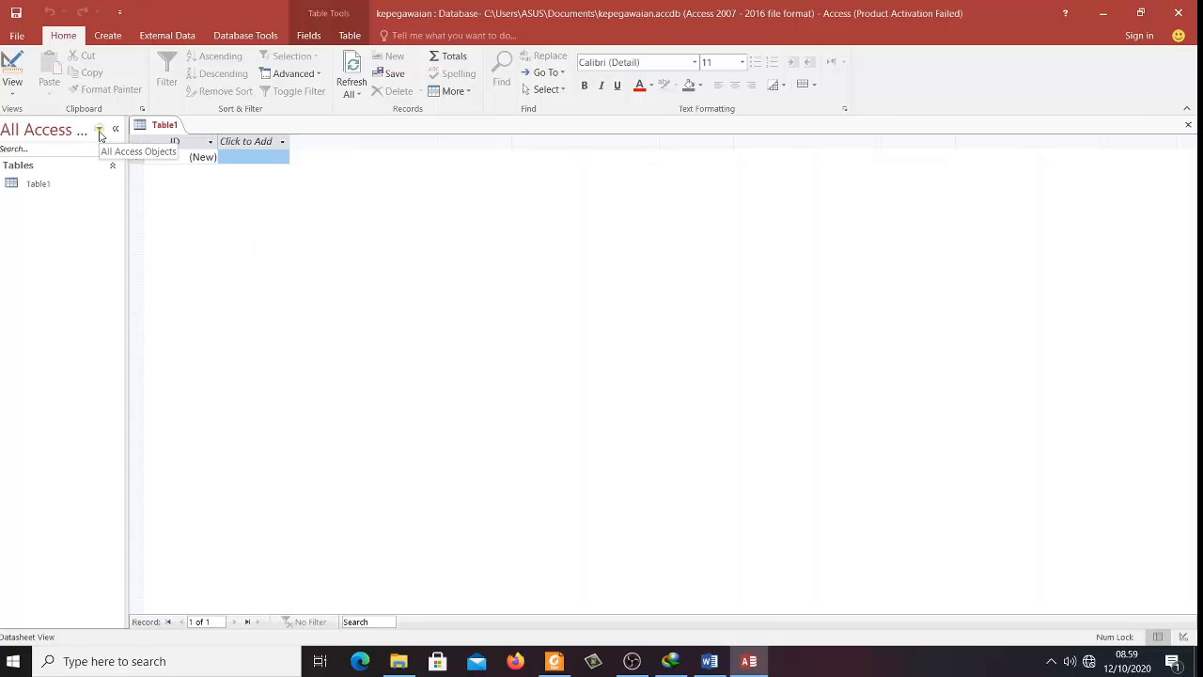
{"action": "left_click", "coordinate": [98, 129]}
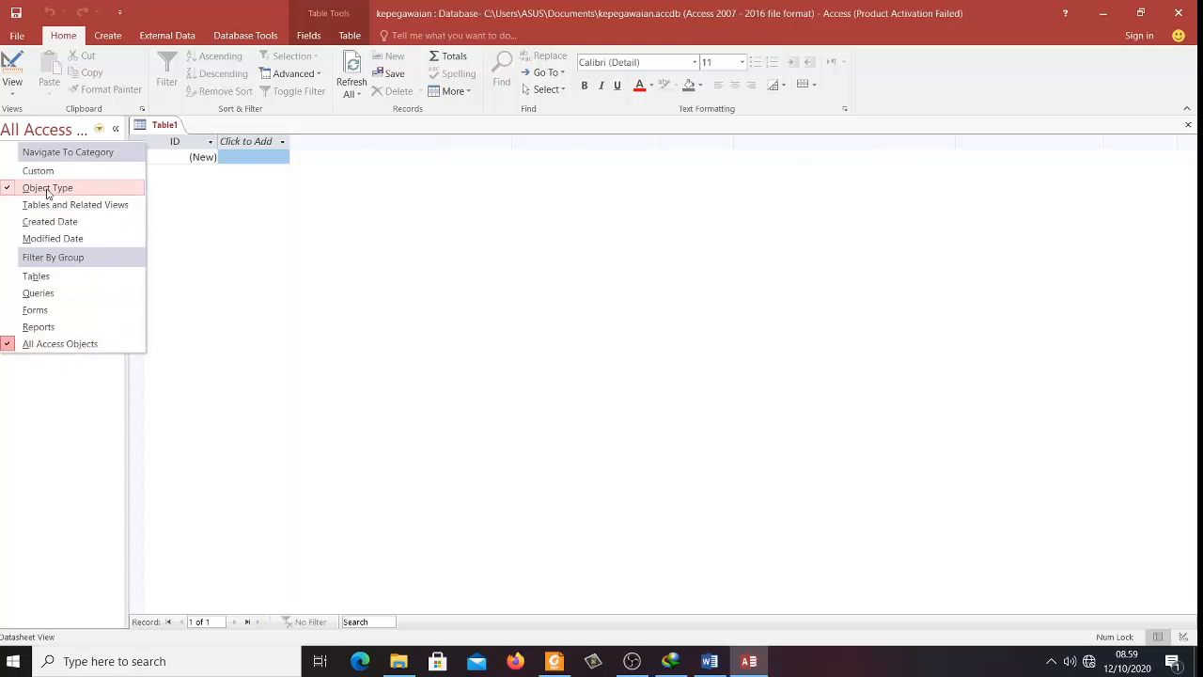
{"action": "left_click", "coordinate": [38, 419]}
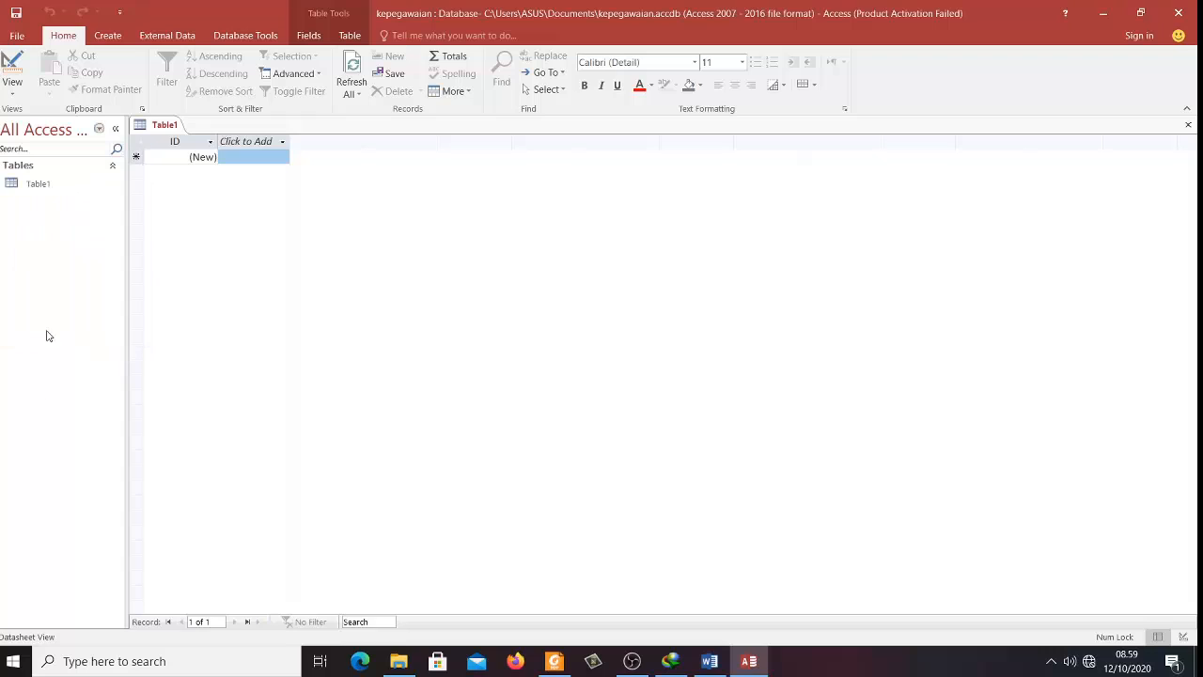
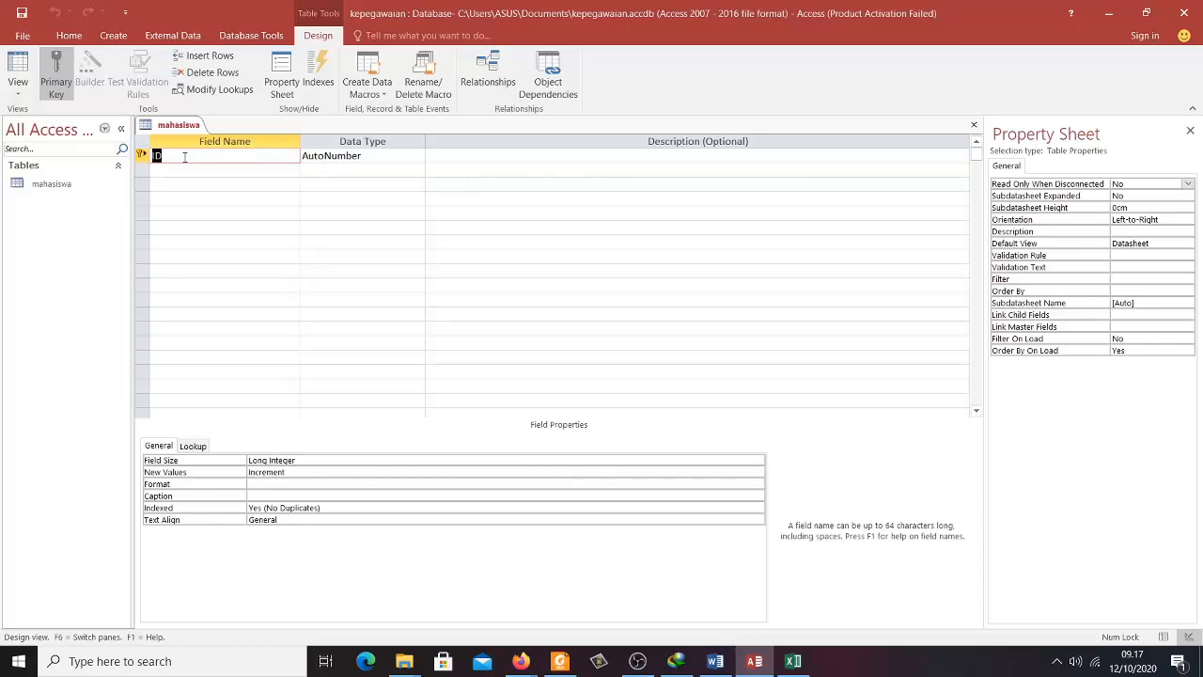
- Rename the ID field to NIM as Short Text with a field size of 10
{"action": "left_click", "coordinate": [185, 157]}
{"action": "key", "text": "BackSpace"}
{"action": "key", "text": "BackSpace"}
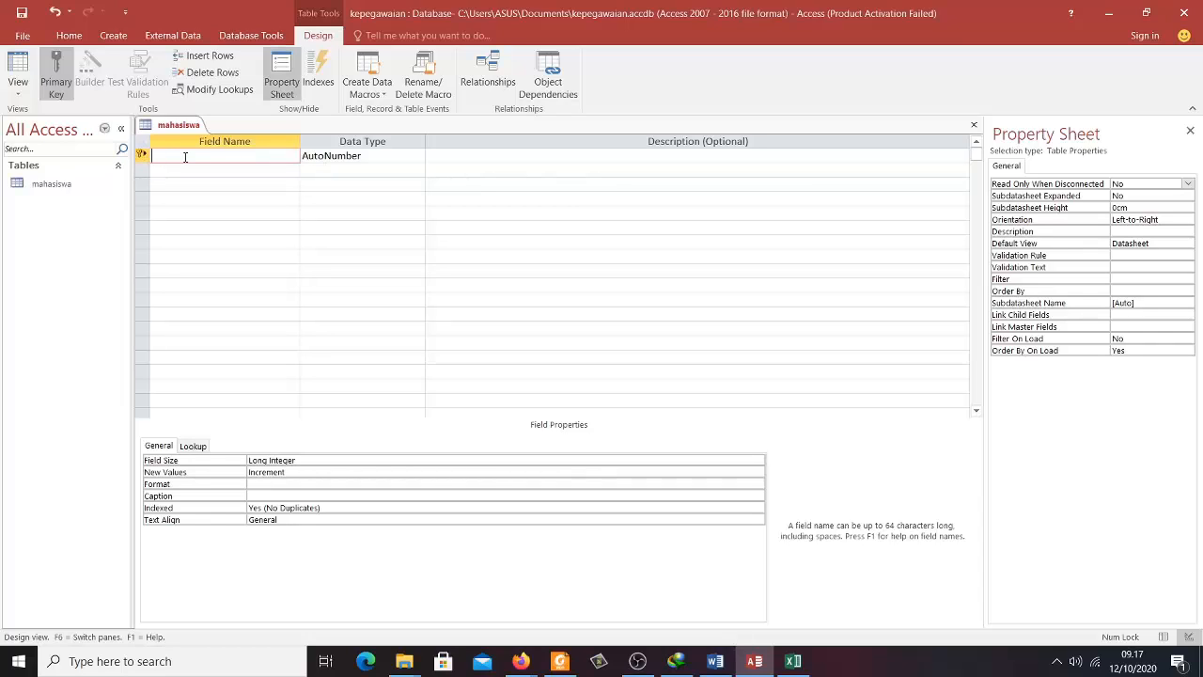
{"action": "type", "text": "NIM"}
{"action": "left_click", "coordinate": [387, 155]}
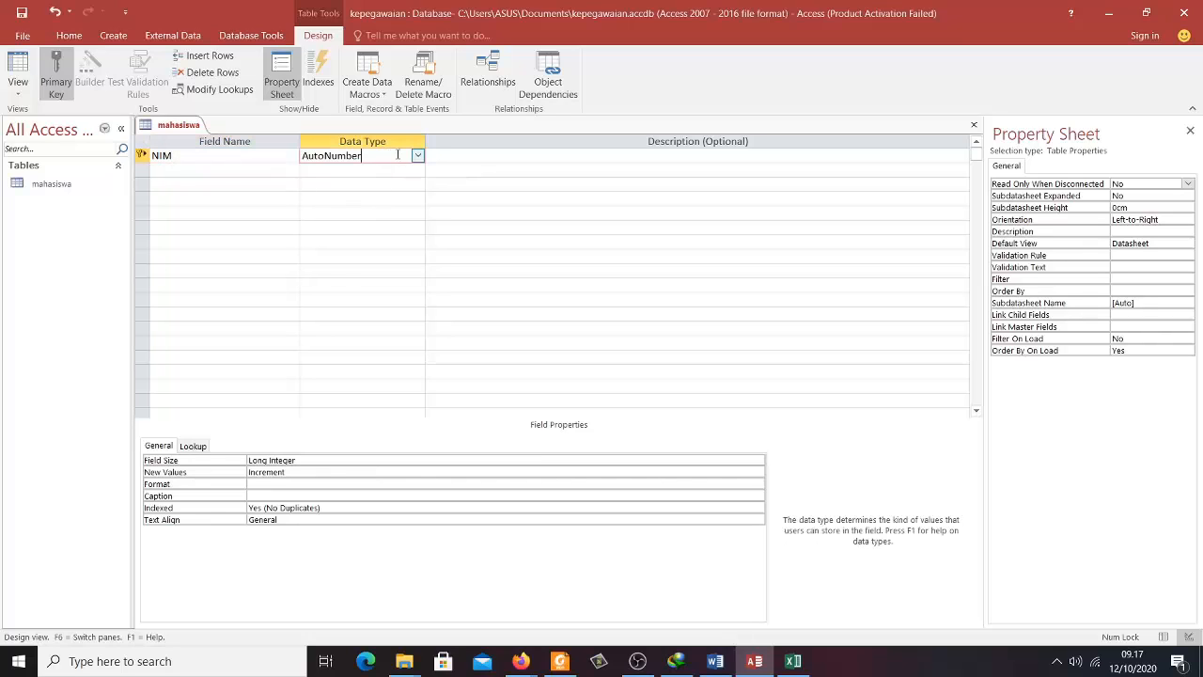
{"action": "left_click", "coordinate": [418, 155]}
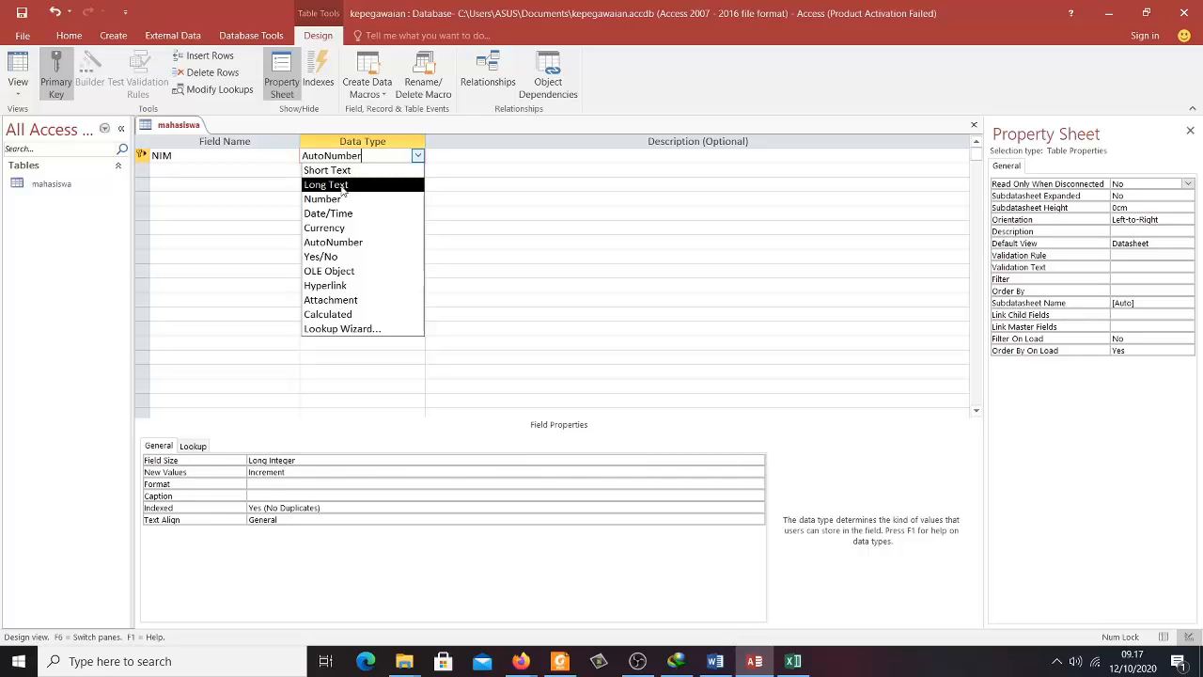
{"action": "left_click", "coordinate": [374, 171]}
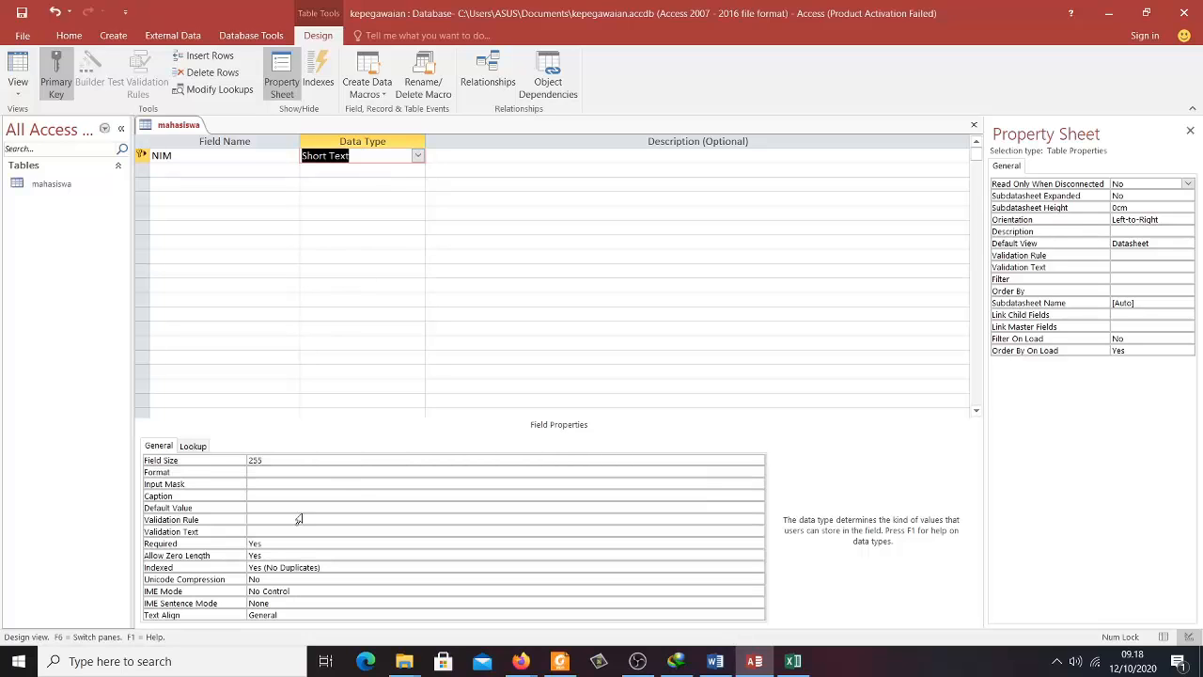
{"action": "left_click", "coordinate": [290, 461]}
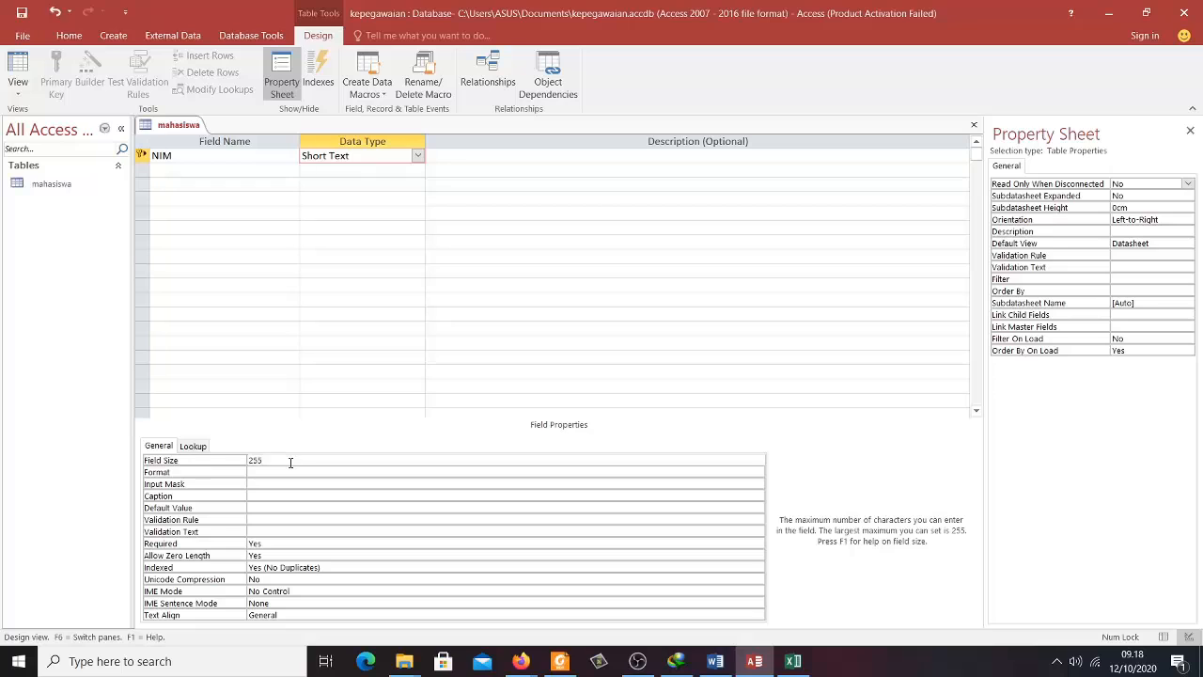
{"action": "key", "text": "BackSpace"}
{"action": "key", "text": "BackSpace"}
{"action": "key", "text": "BackSpace"}
{"action": "type", "text": "10"}
- Describe NIM as 'nim mahasiswa' and add a second field 'nama' of type Short Text
{"action": "left_click", "coordinate": [471, 157]}
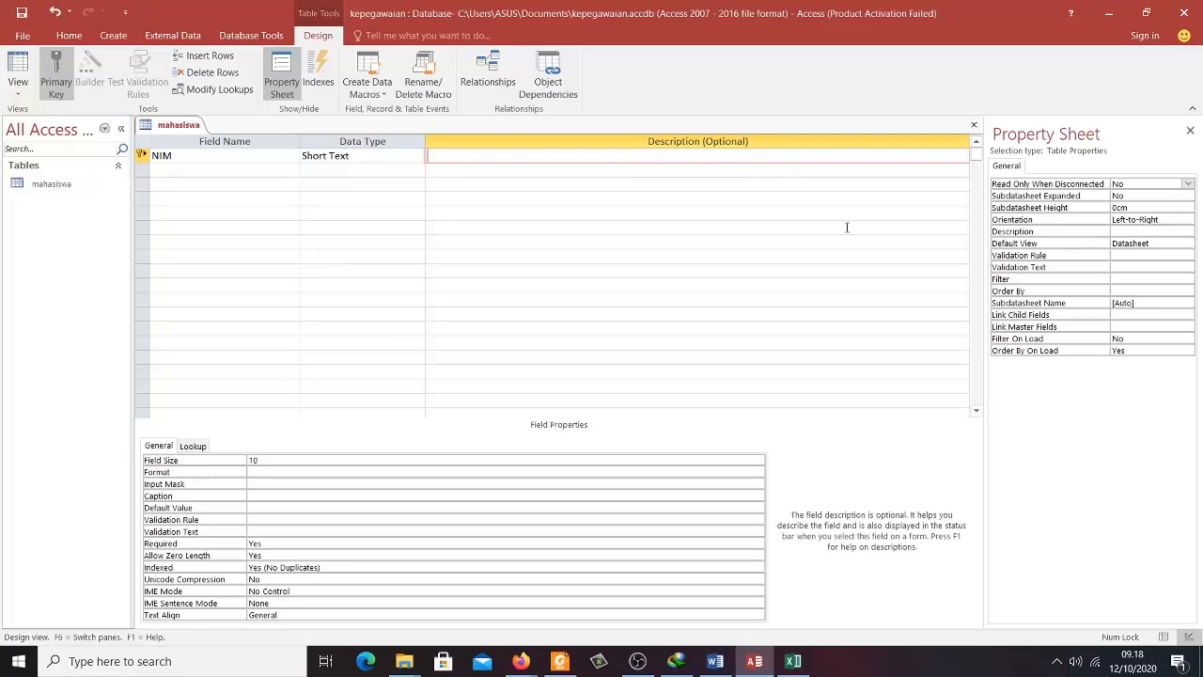
{"action": "type", "text": "nim mahasiswa"}
{"action": "left_click", "coordinate": [179, 170]}
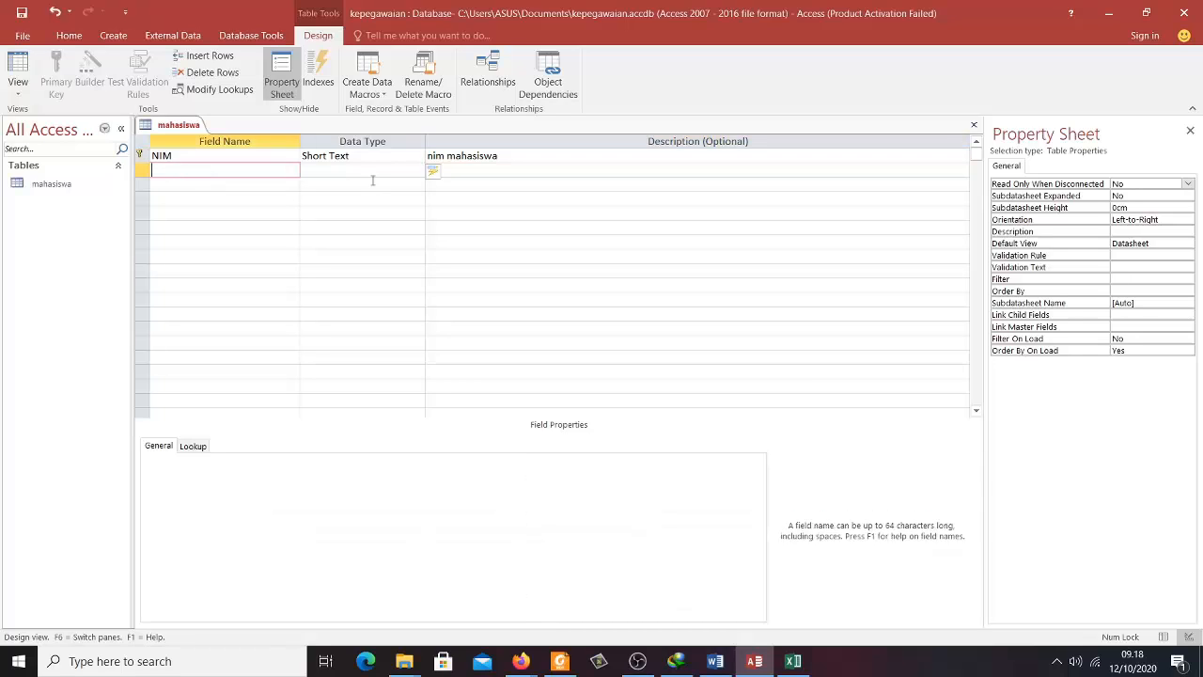
{"action": "type", "text": "nama"}
{"action": "key", "text": "Tab"}
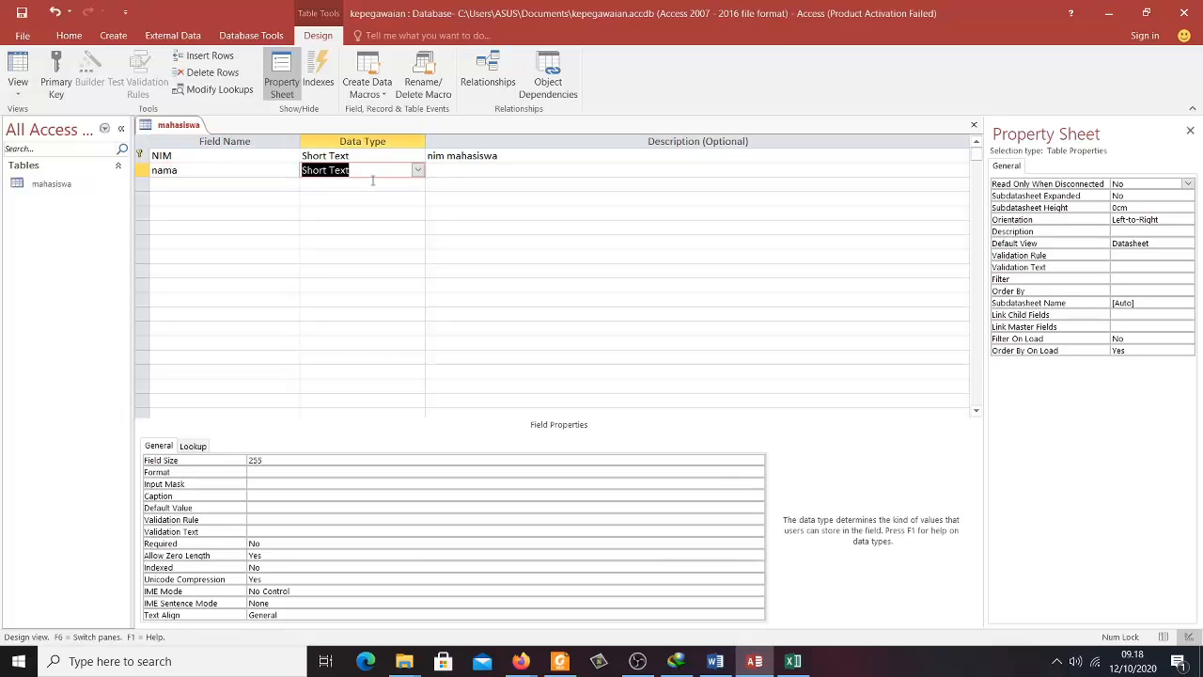
{"action": "left_click", "coordinate": [417, 170]}
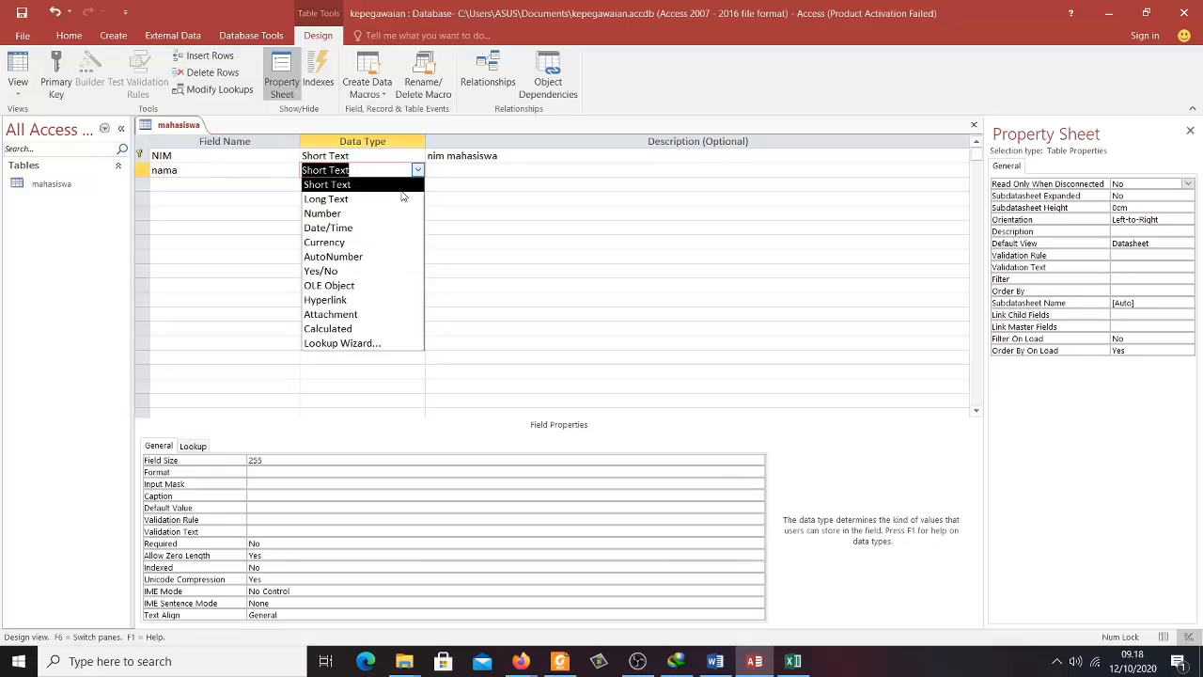
{"action": "left_click", "coordinate": [395, 200]}
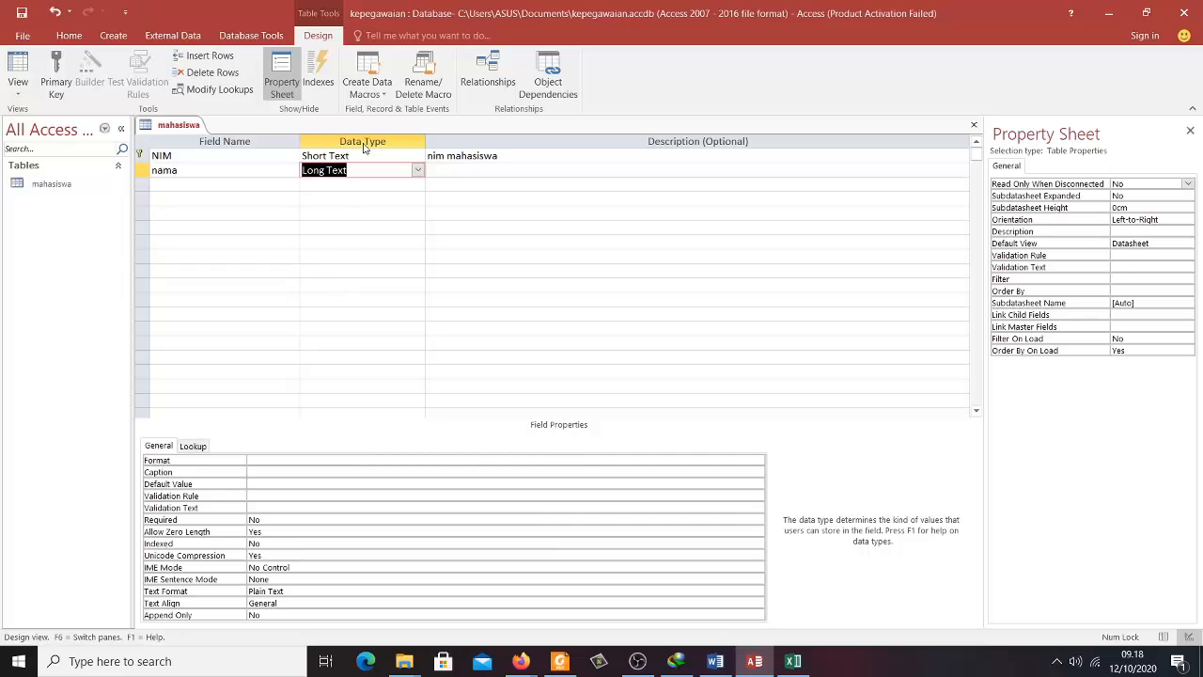
{"action": "left_click", "coordinate": [404, 170]}
{"action": "left_click", "coordinate": [417, 170]}
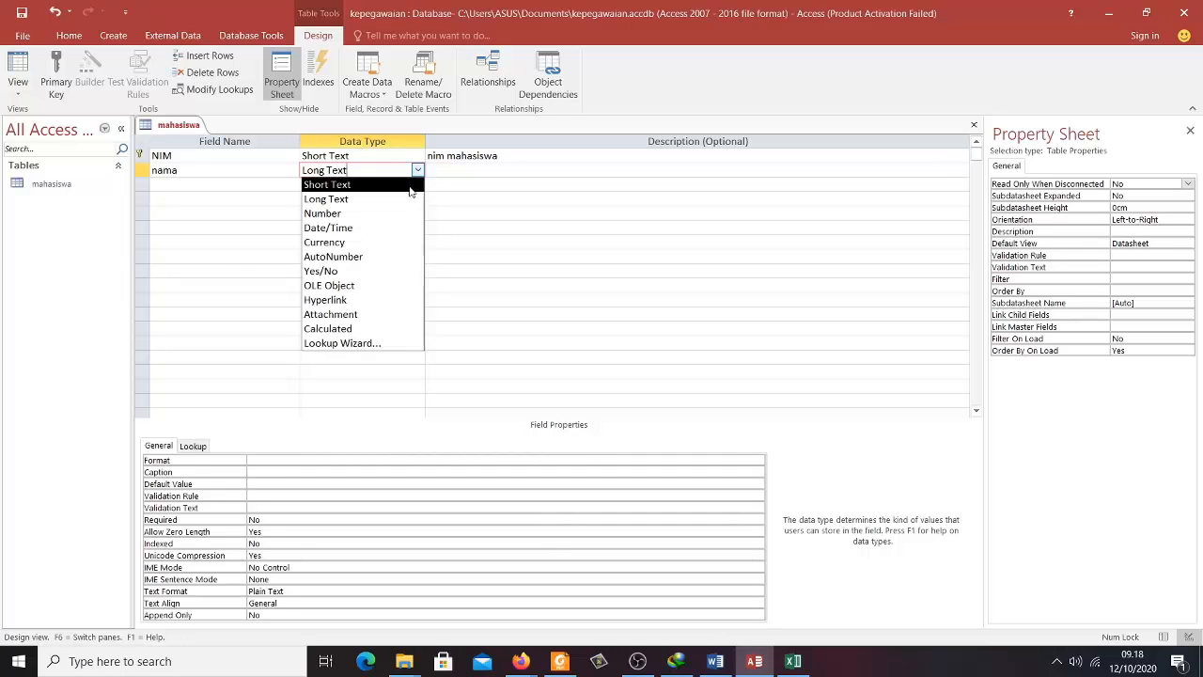
{"action": "left_click", "coordinate": [410, 187]}
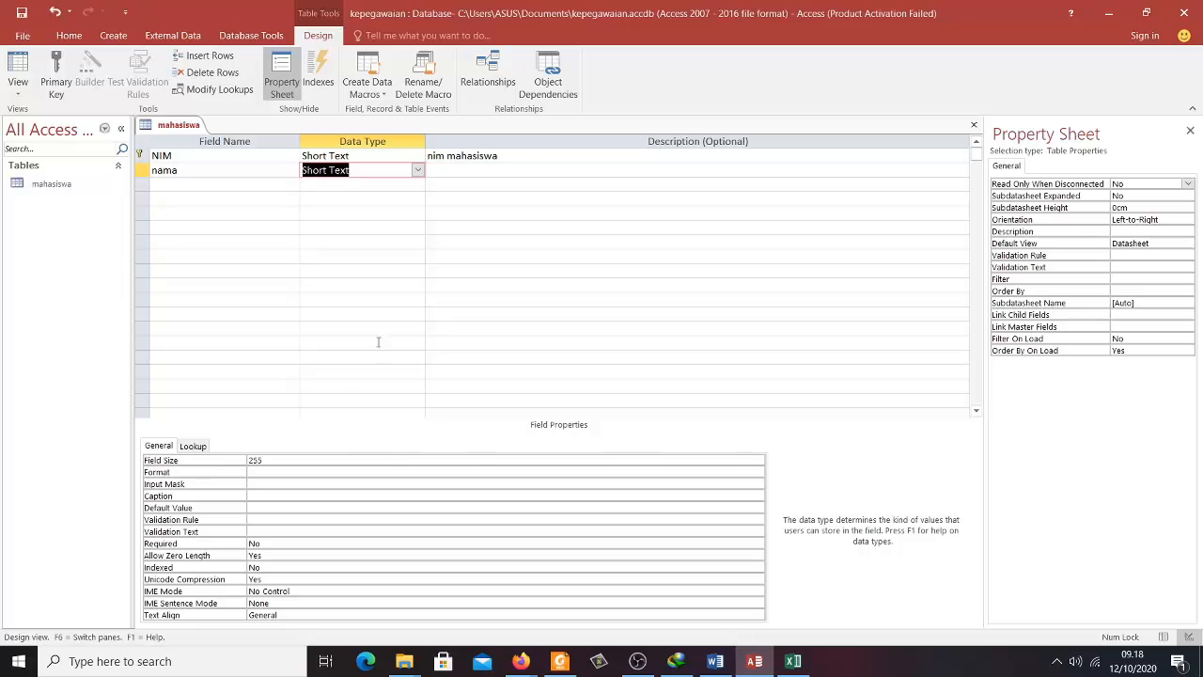
- Give the nama field the description 'nama mahasiswa'
{"action": "left_click", "coordinate": [462, 169]}
{"action": "type", "text": "n"}
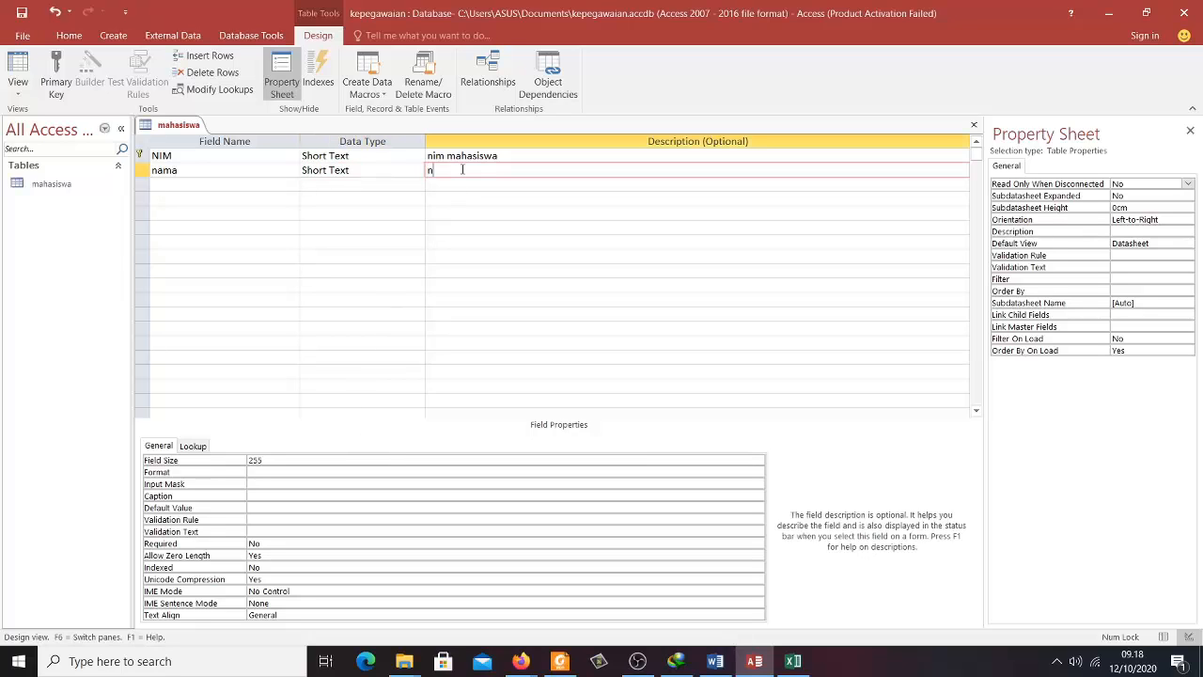
{"action": "type", "text": "ama mahasis"}
{"action": "key", "text": "BackSpace"}
{"action": "key", "text": "BackSpace"}
{"action": "type", "text": "siwa"}
{"action": "key", "text": "Left"}
{"action": "key", "text": "Left"}
{"action": "key", "text": "Left"}
{"action": "key", "text": "BackSpace"}
{"action": "type", "text": "s"}
{"action": "left_click", "coordinate": [254, 185]}
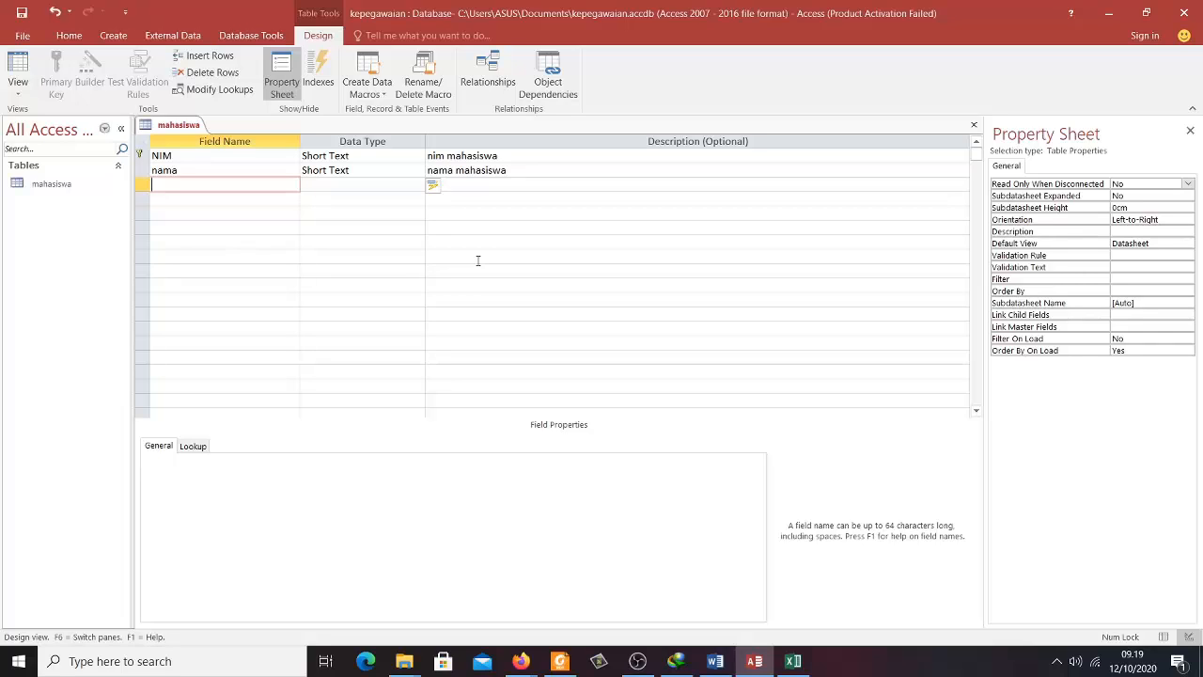
- Add a Short Text field 'alamat' described as 'alamat mahasiswa'
{"action": "type", "text": "alamat"}
{"action": "key", "text": "Tab"}
{"action": "left_click", "coordinate": [469, 187]}
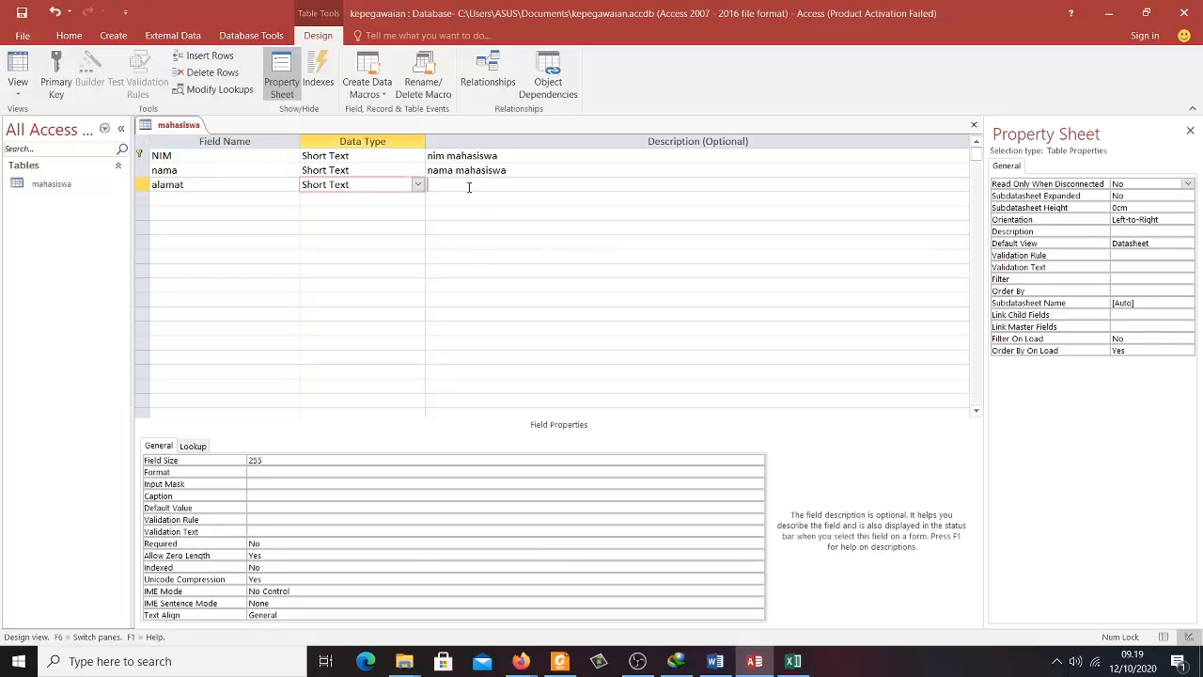
{"action": "type", "text": "alamat"}
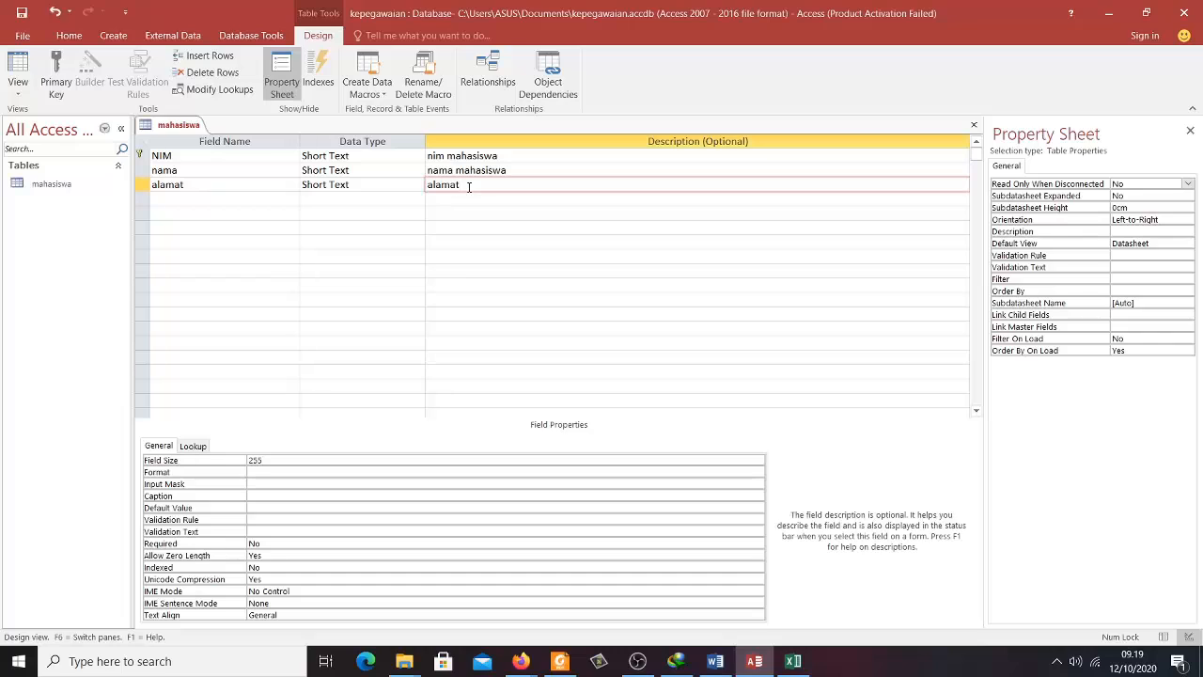
{"action": "type", "text": " mahasusw"}
{"action": "key", "text": "BackSpace"}
{"action": "key", "text": "BackSpace"}
{"action": "key", "text": "BackSpace"}
{"action": "type", "text": "iswa"}
- Add a Short Text field 'email' described as 'email mahasiswa'
{"action": "left_click", "coordinate": [261, 195]}
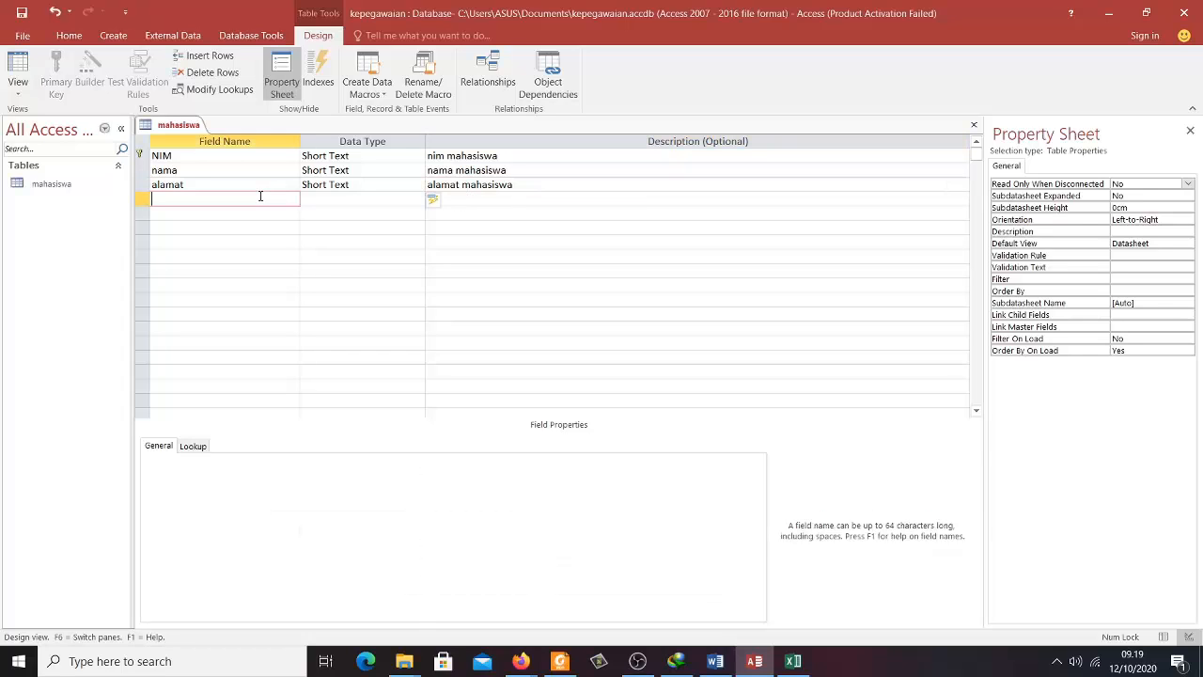
{"action": "type", "text": "email"}
{"action": "key", "text": "Tab"}
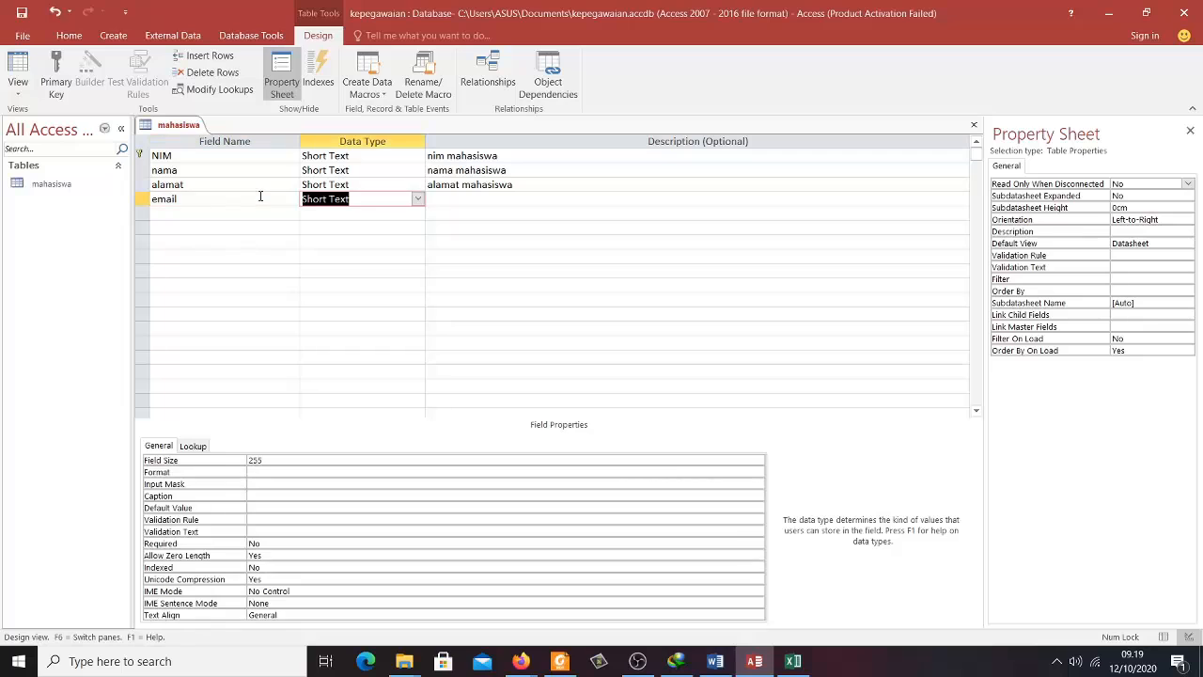
{"action": "key", "text": "Tab"}
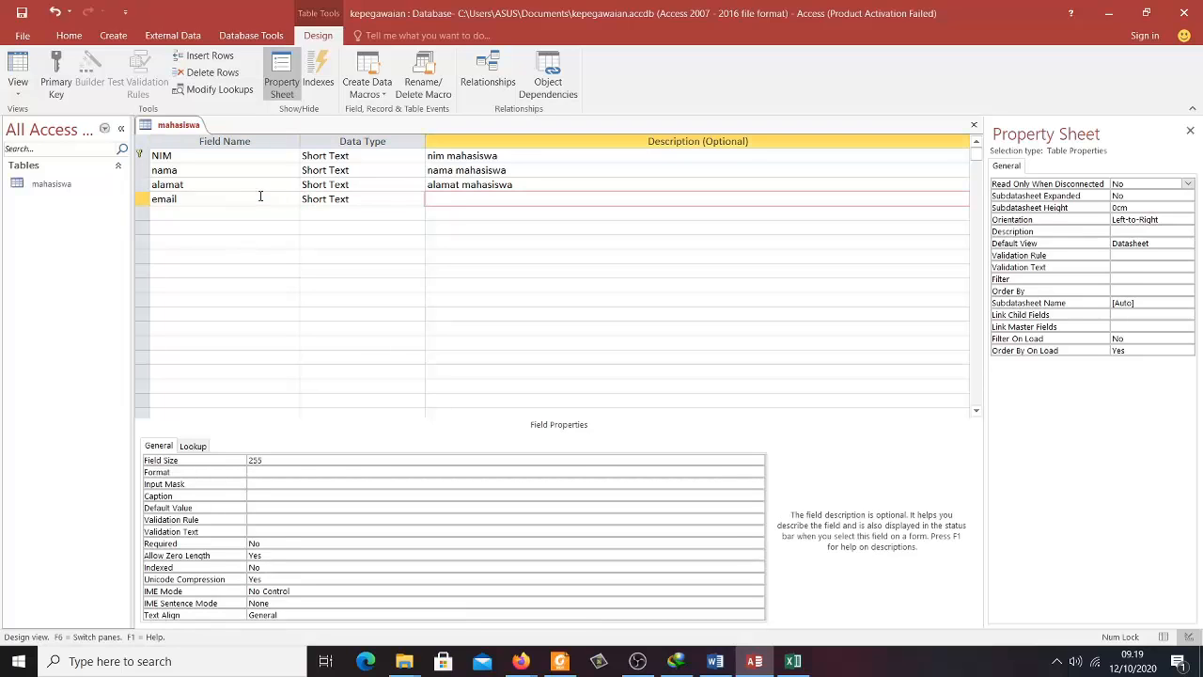
{"action": "type", "text": "email mahasu"}
{"action": "type", "text": "siswa"}
{"action": "key", "text": "BackSpace"}
{"action": "key", "text": "BackSpace"}
{"action": "key", "text": "BackSpace"}
{"action": "key", "text": "BackSpace"}
{"action": "key", "text": "BackSpace"}
{"action": "key", "text": "BackSpace"}
{"action": "type", "text": "iswa"}
{"action": "key", "text": "Return"}
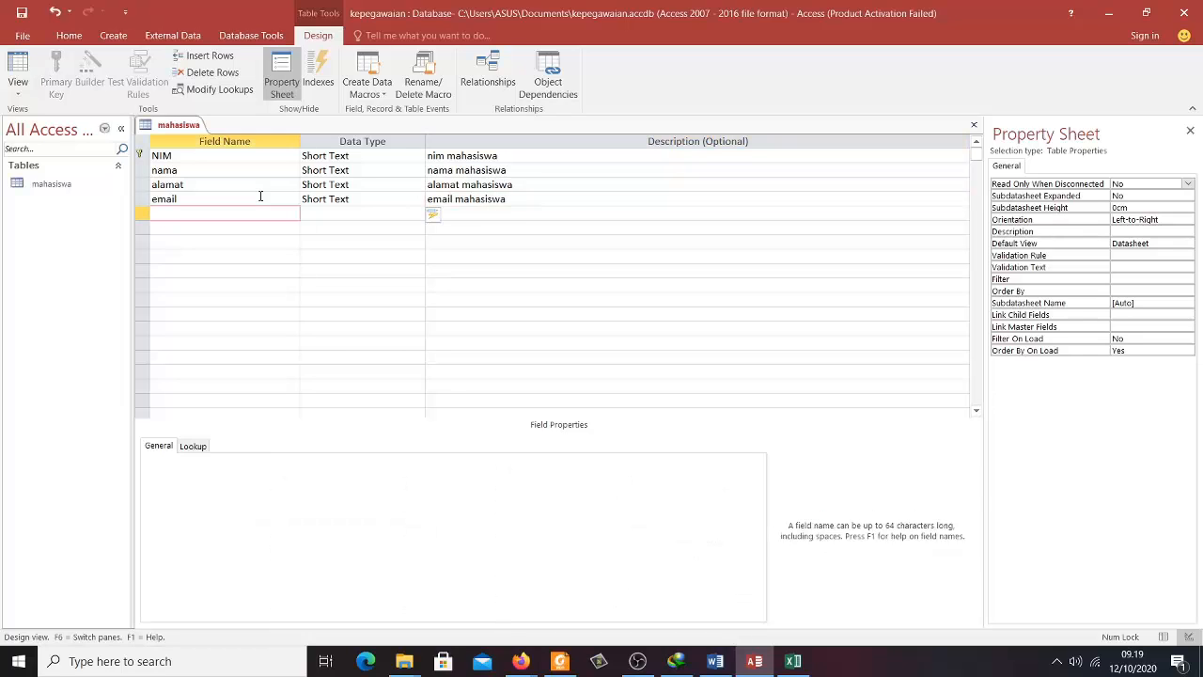
- Add a fifth field named 'No HP/WA' with the default Short Text type
{"action": "type", "text": "no"}
{"action": "key", "text": "BackSpace"}
{"action": "key", "text": "BackSpace"}
{"action": "type", "text": "No HP/WA"}
{"action": "key", "text": "Tab"}
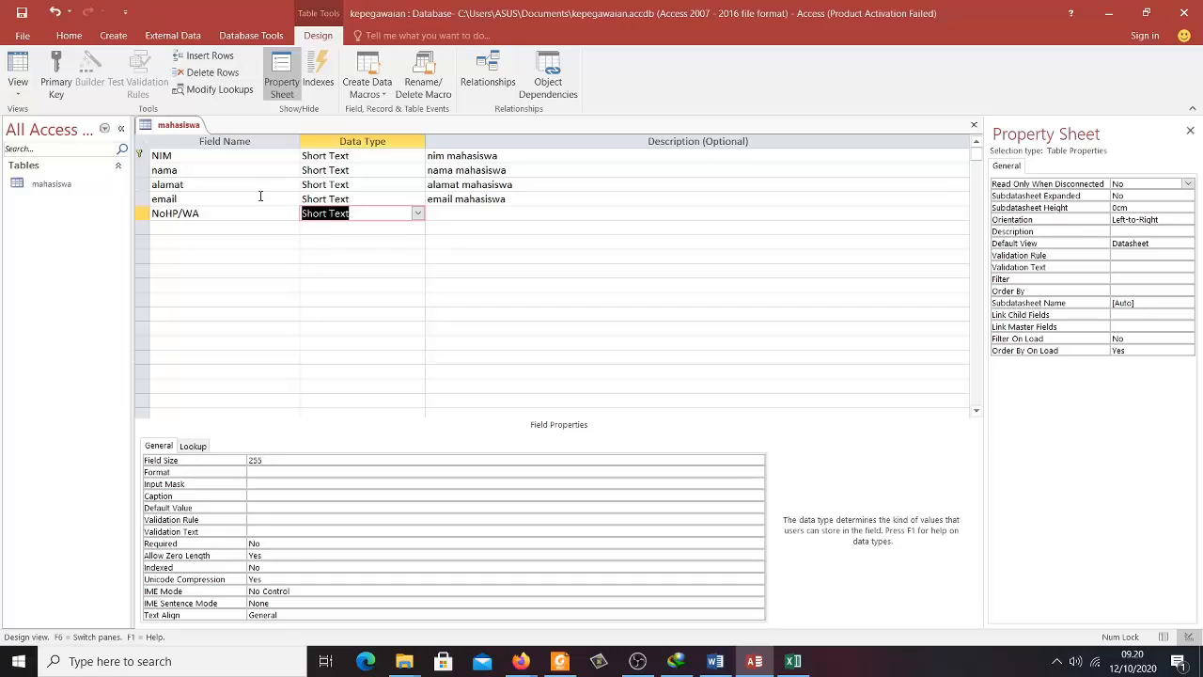
- Describe No HP/WA as 'no hp mahasiswa' and select the NIM row to verify its primary key
{"action": "key", "text": "Tab"}
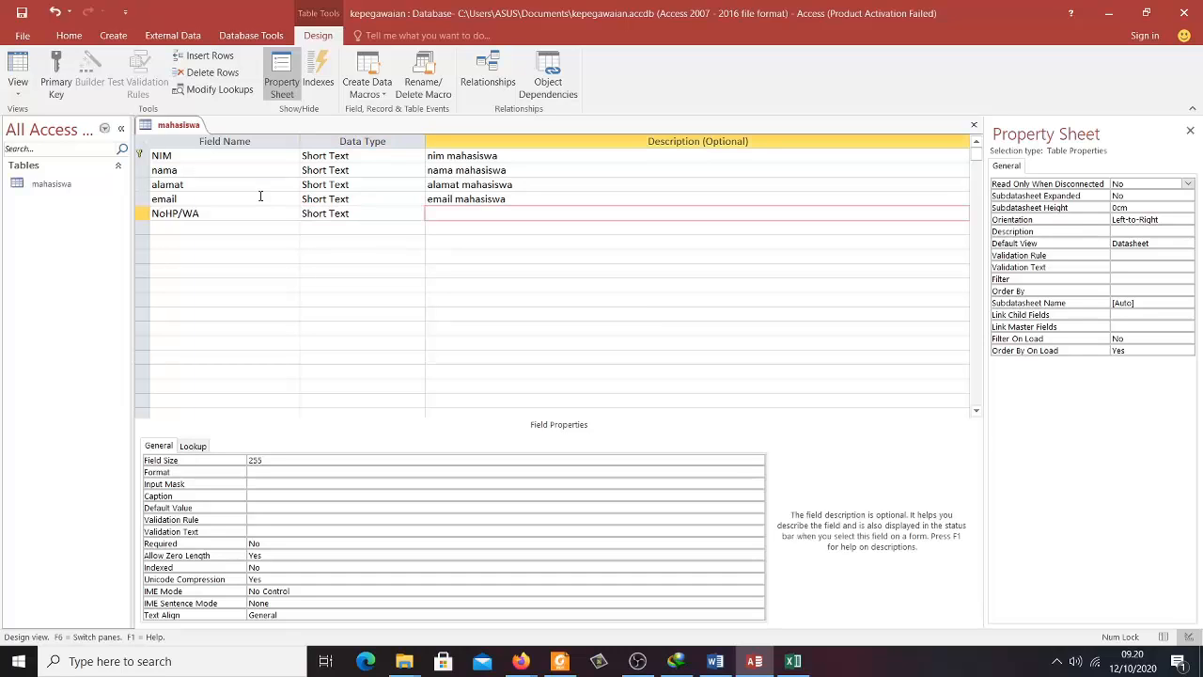
{"action": "type", "text": "no hp mahasiswa"}
{"action": "left_click", "coordinate": [344, 297]}
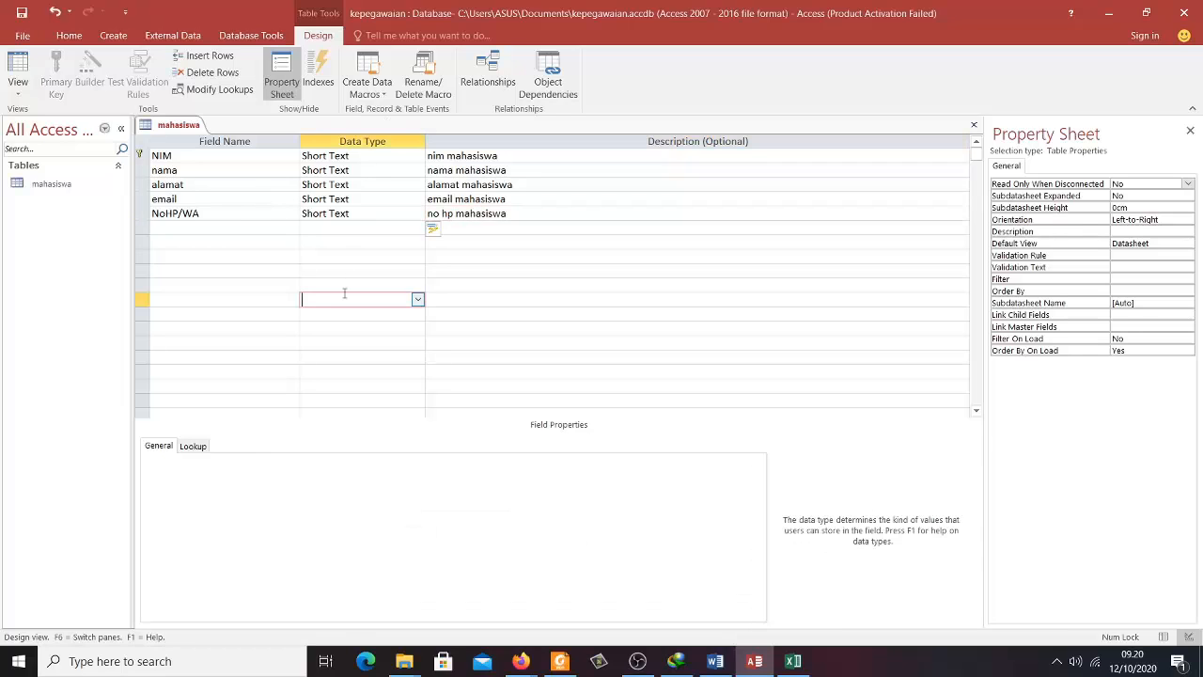
{"action": "left_click", "coordinate": [243, 228]}
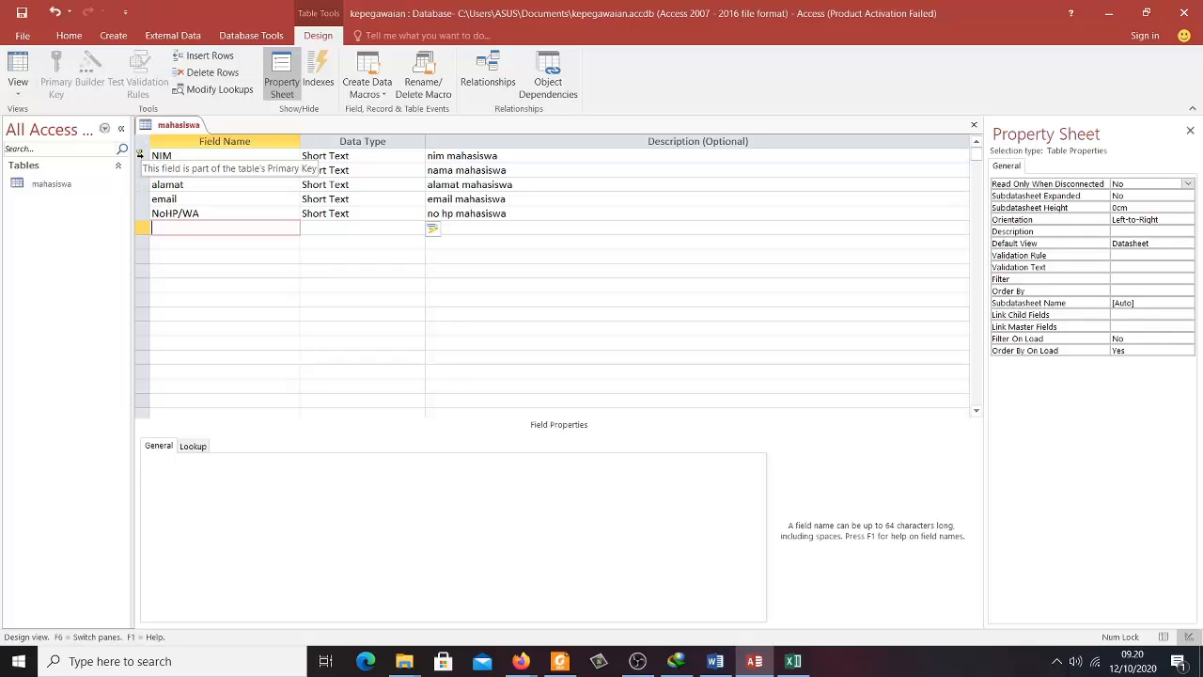
{"action": "left_click", "coordinate": [158, 156]}
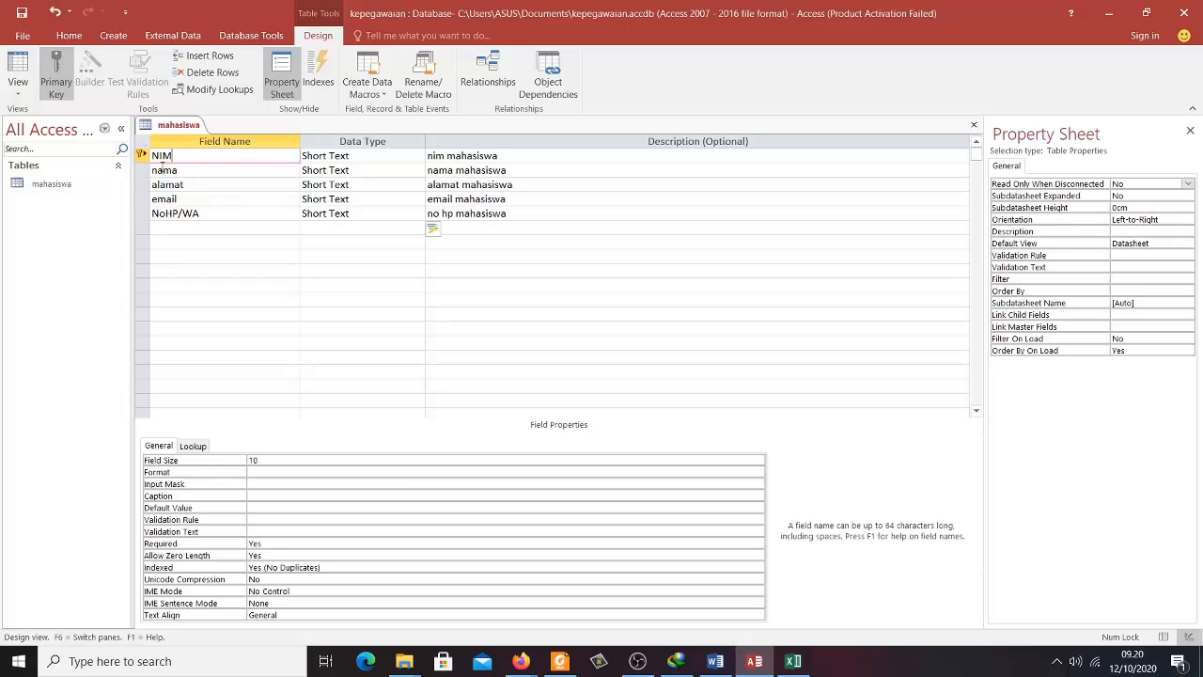
- Save the table and view its empty datasheet, checking the NIM, nama, alamat, email and NoHP/WA columns
{"action": "left_click", "coordinate": [17, 77]}
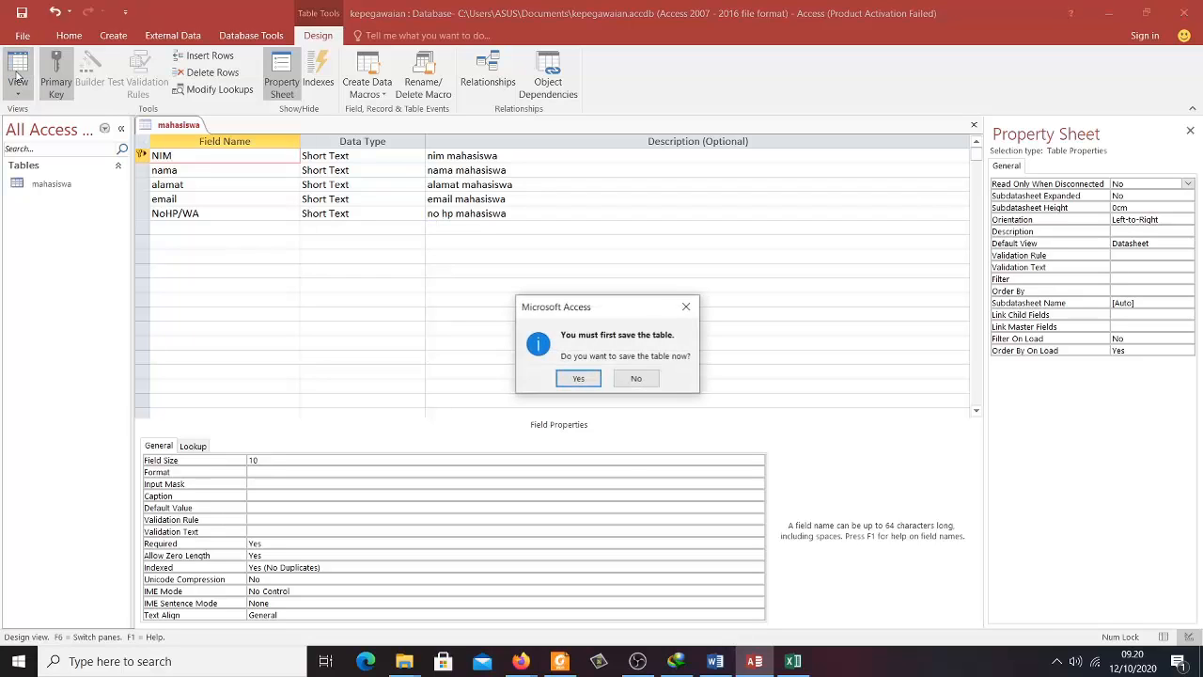
{"action": "left_click", "coordinate": [573, 378]}
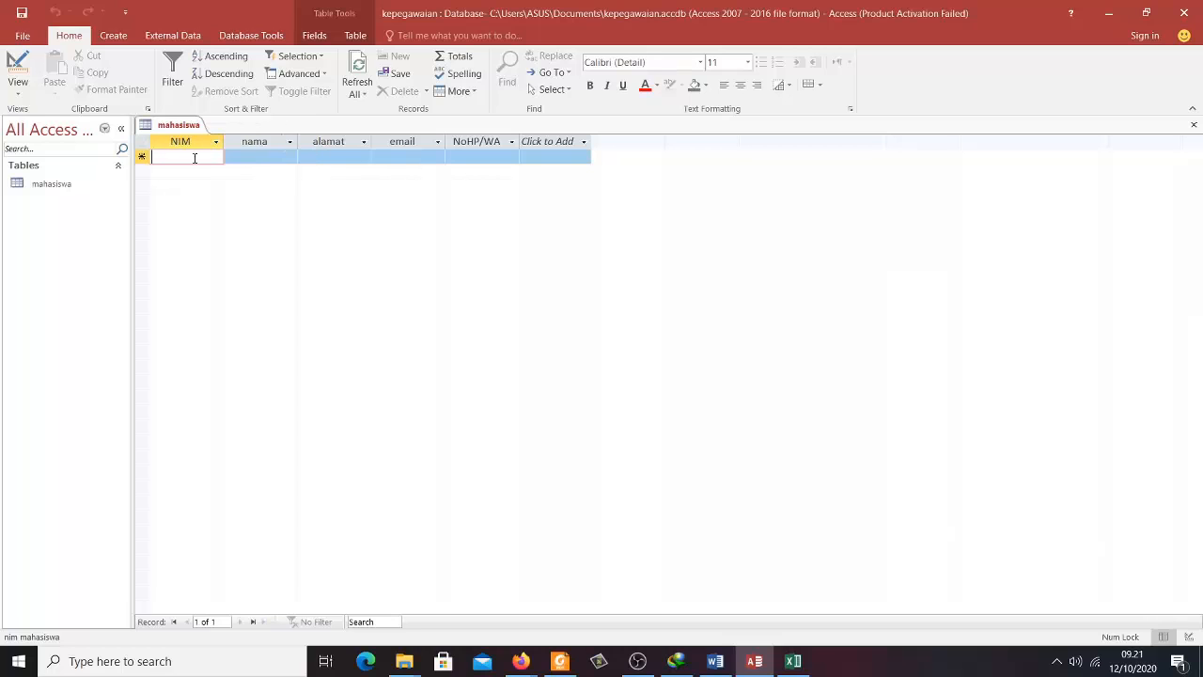
{"action": "left_click", "coordinate": [260, 156]}
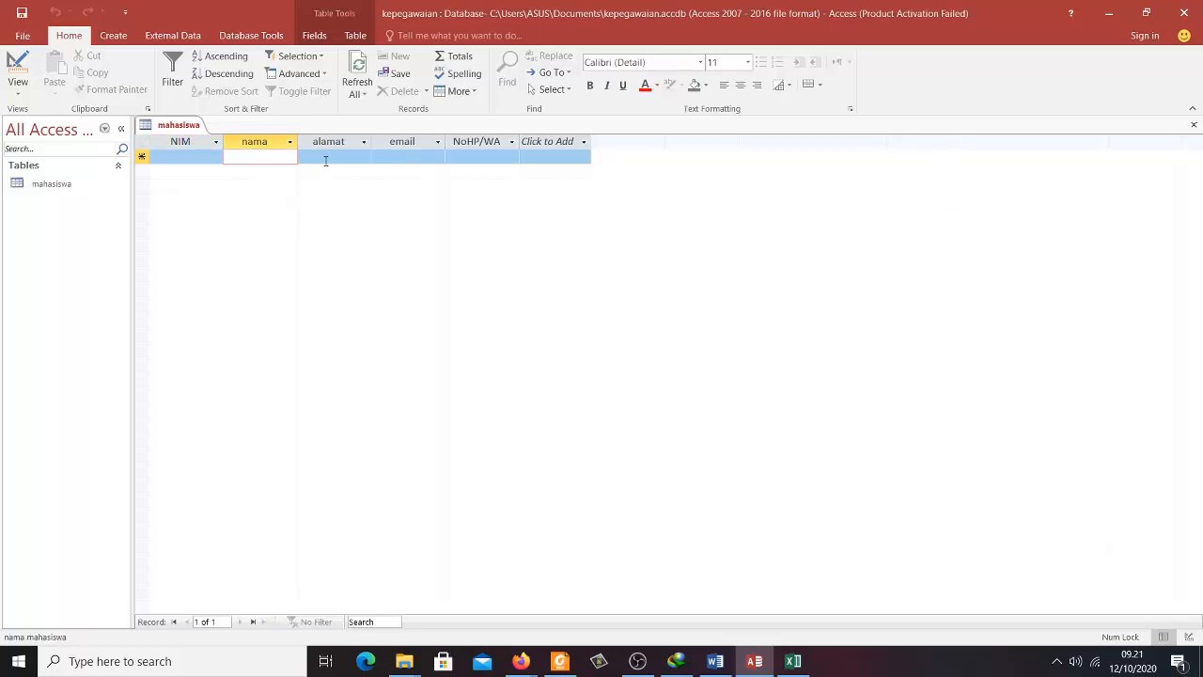
{"action": "left_click", "coordinate": [325, 160]}
{"action": "left_click", "coordinate": [387, 160]}
{"action": "left_click", "coordinate": [465, 158]}
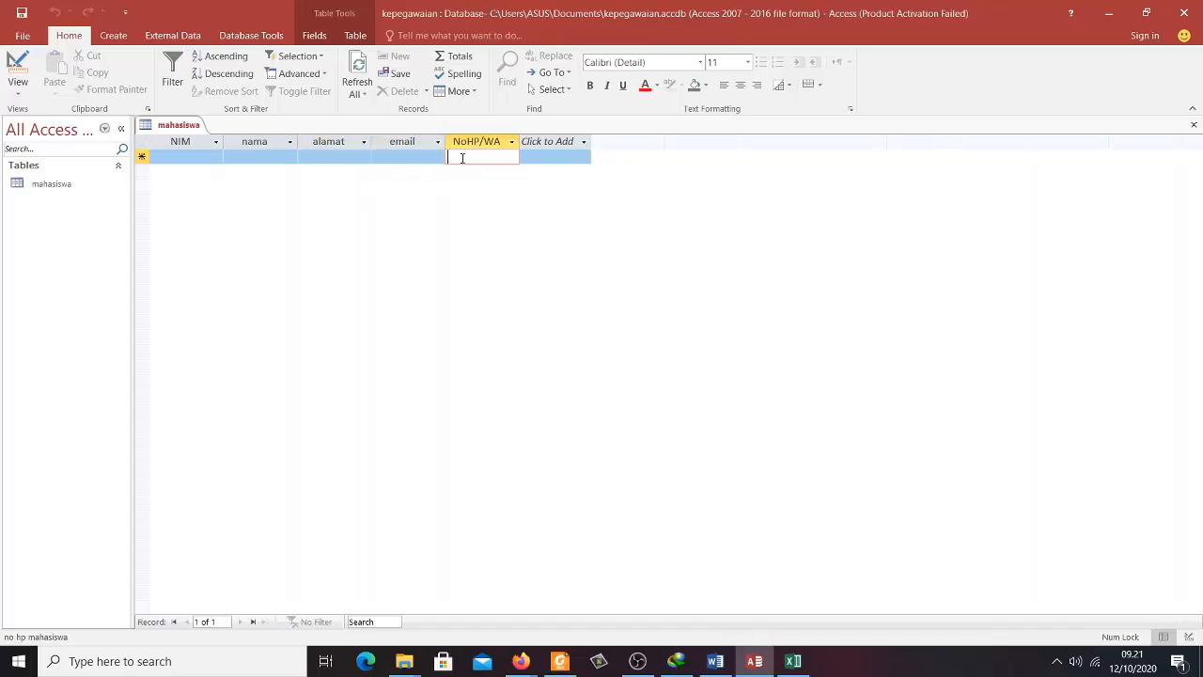
{"action": "left_click", "coordinate": [166, 158]}
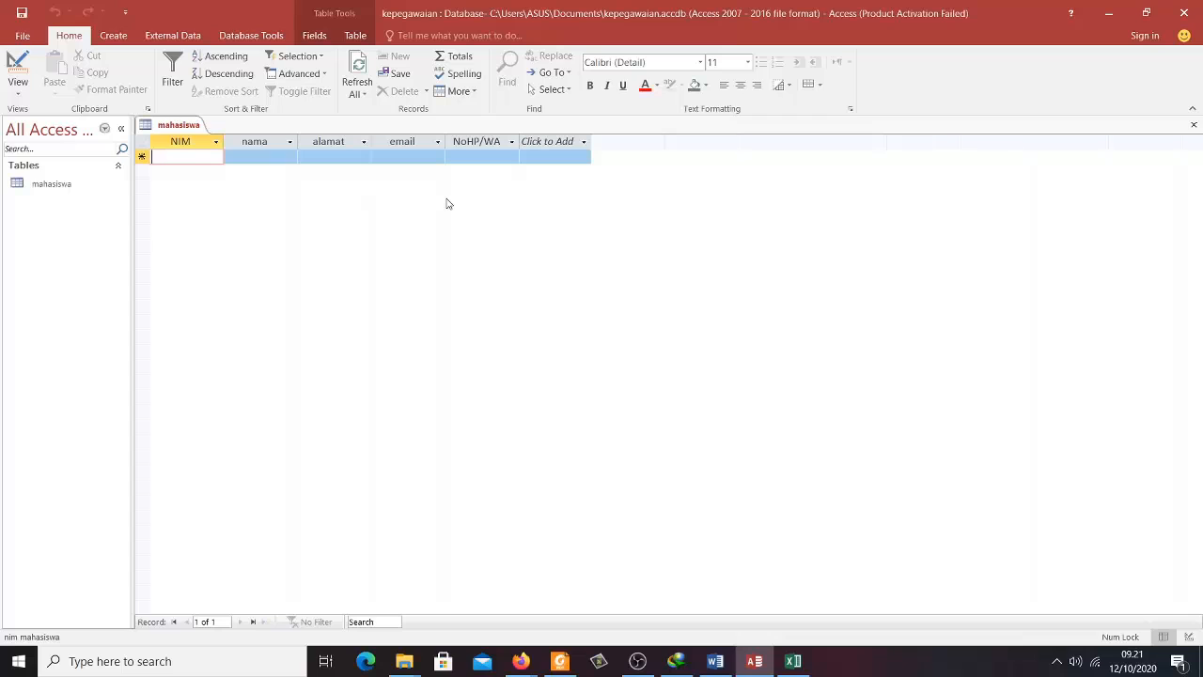
- Enter NIM 20001 with the student's name, address, email and phone number as the first record
{"action": "type", "text": "20"}
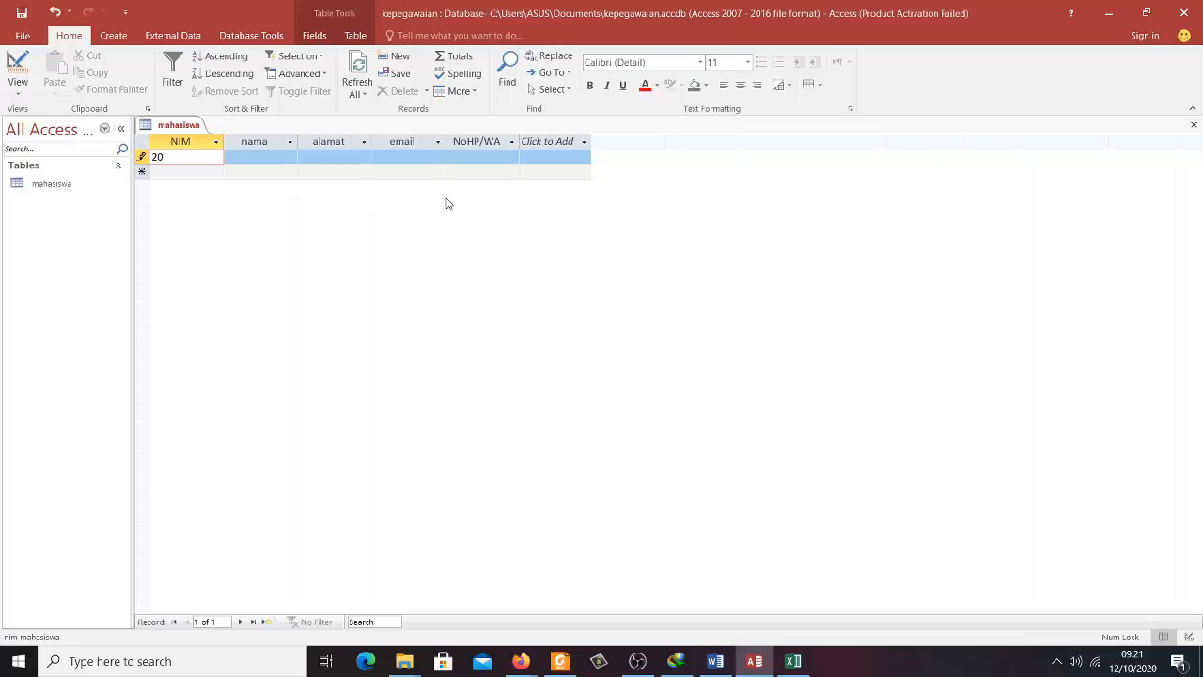
{"action": "type", "text": "001"}
{"action": "key", "text": "Tab"}
{"action": "type", "text": "A"}
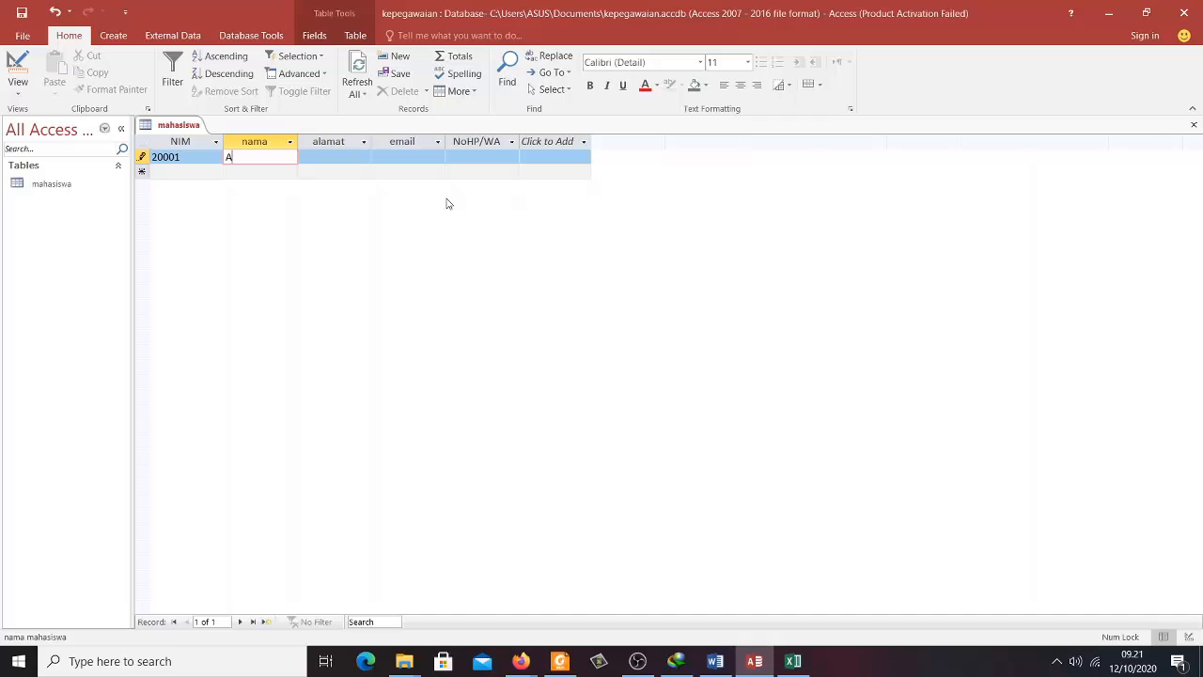
{"action": "type", "text": "gus"}
{"action": "key", "text": "Tab"}
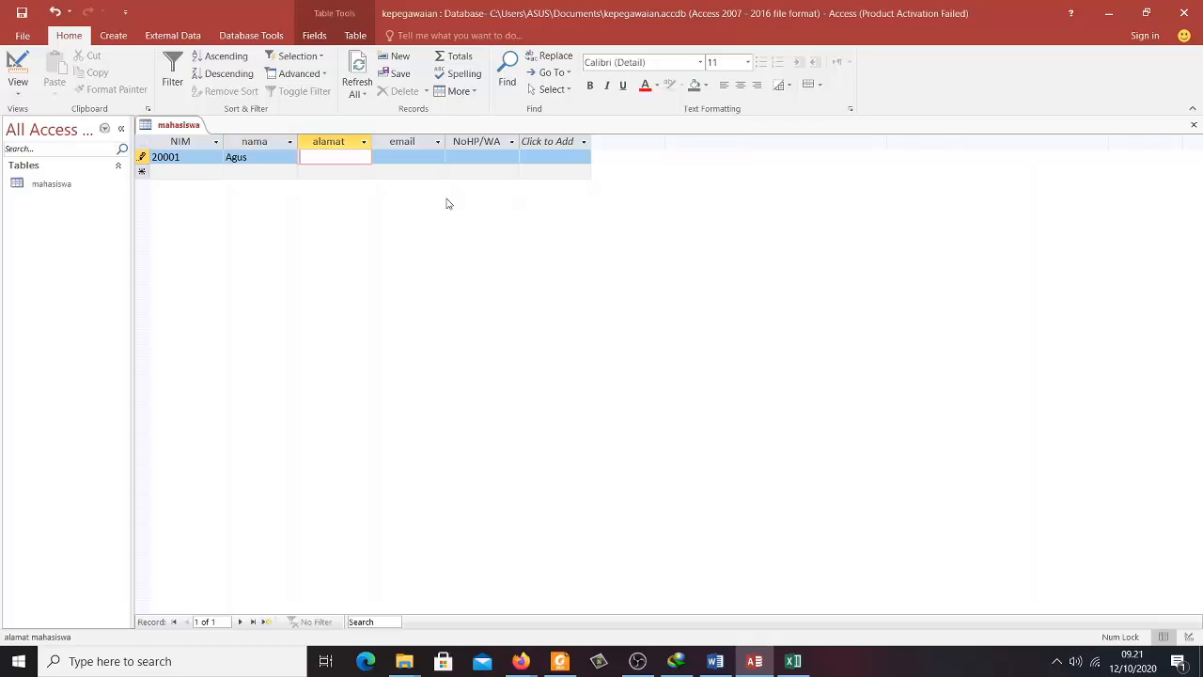
{"action": "type", "text": "Jl. Kenangan"}
{"action": "key", "text": "Tab"}
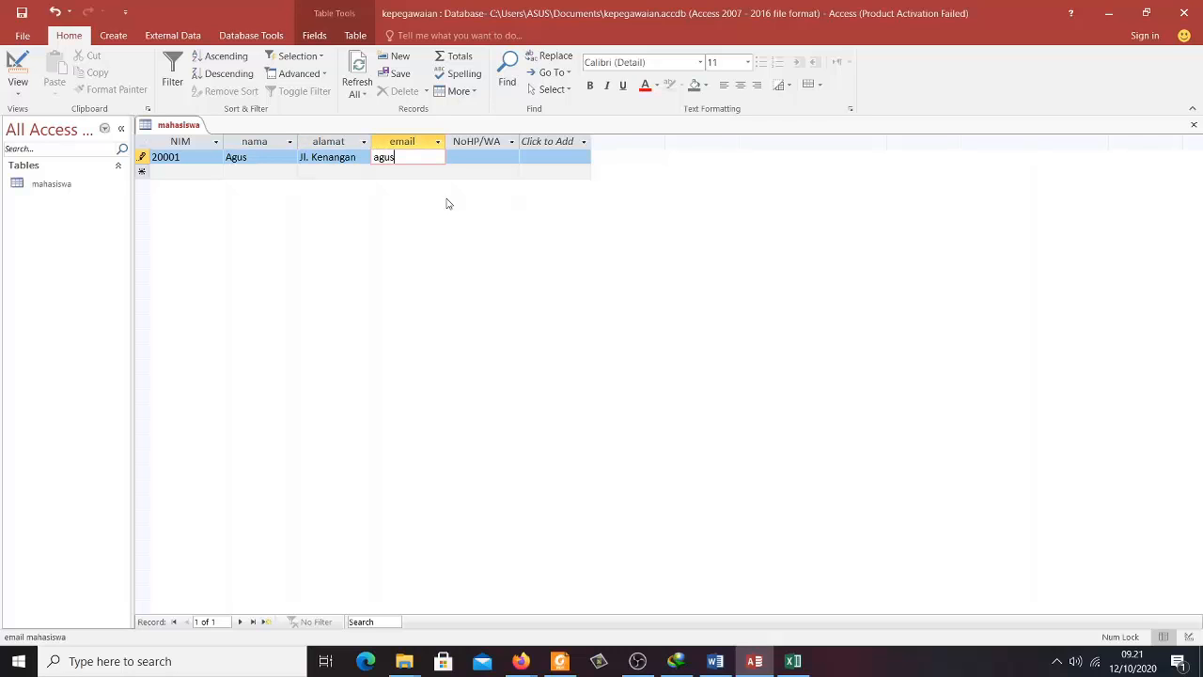
{"action": "key", "text": "Tab"}
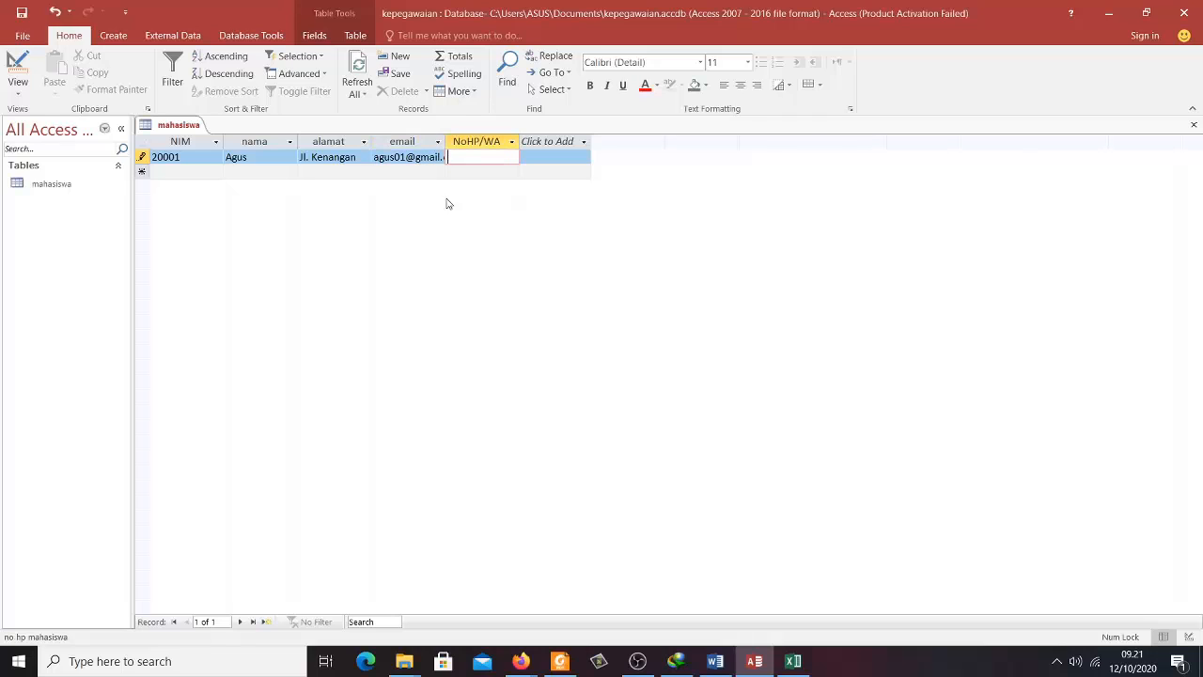
{"action": "key", "text": "Tab"}
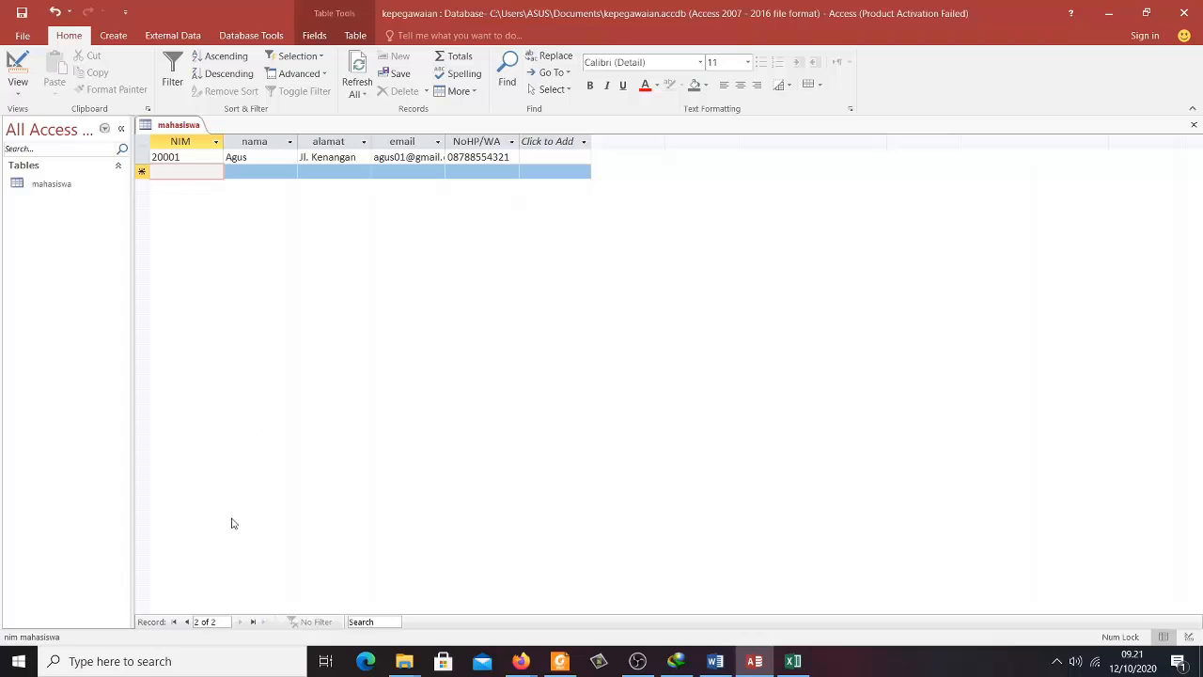
{"action": "left_click", "coordinate": [242, 157]}
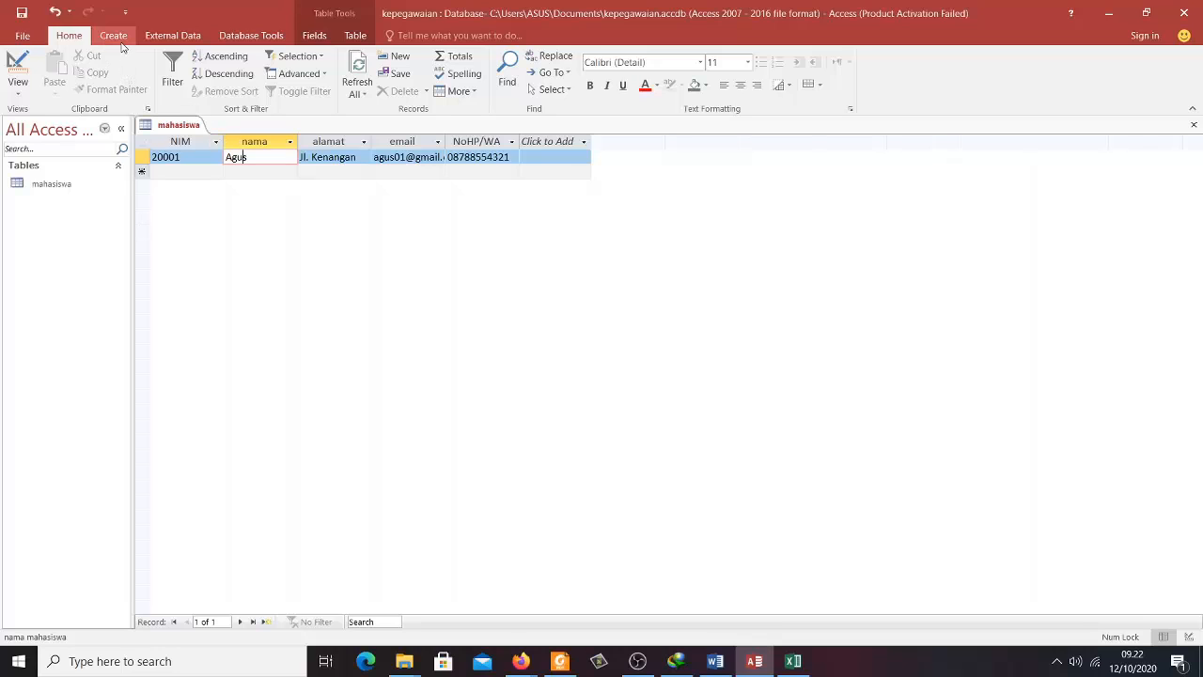
- Create a new blank table, save it as 'buku', and open it in Design view
{"action": "left_click", "coordinate": [114, 36]}
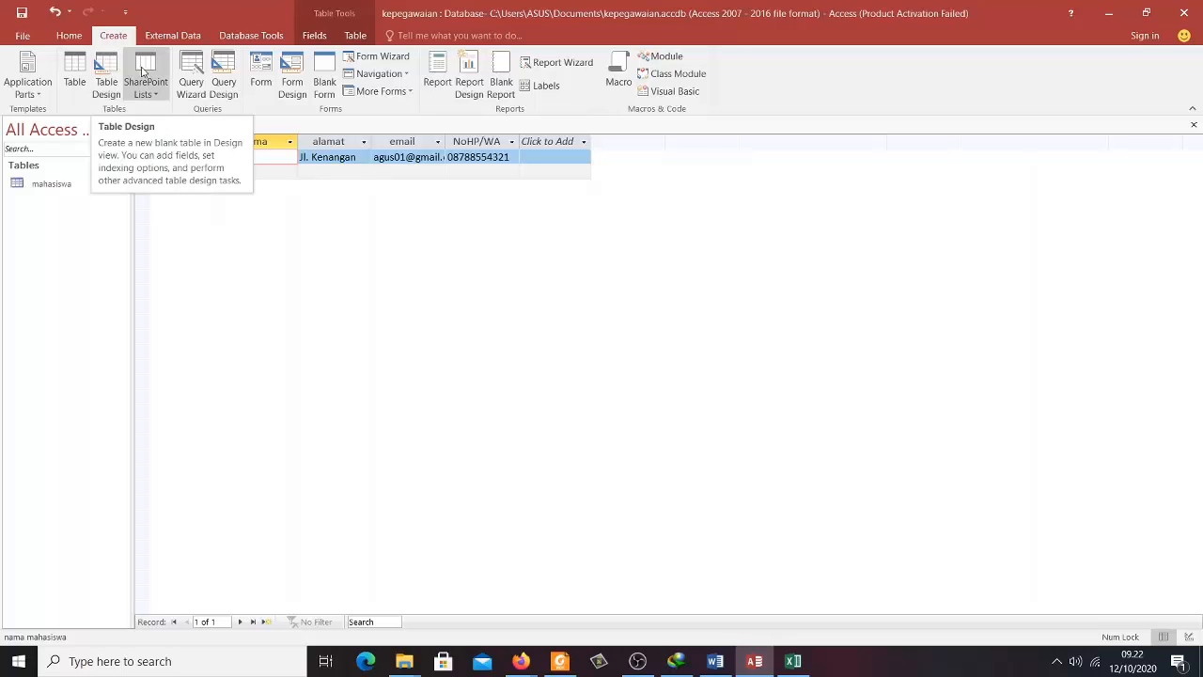
{"action": "left_click", "coordinate": [77, 75]}
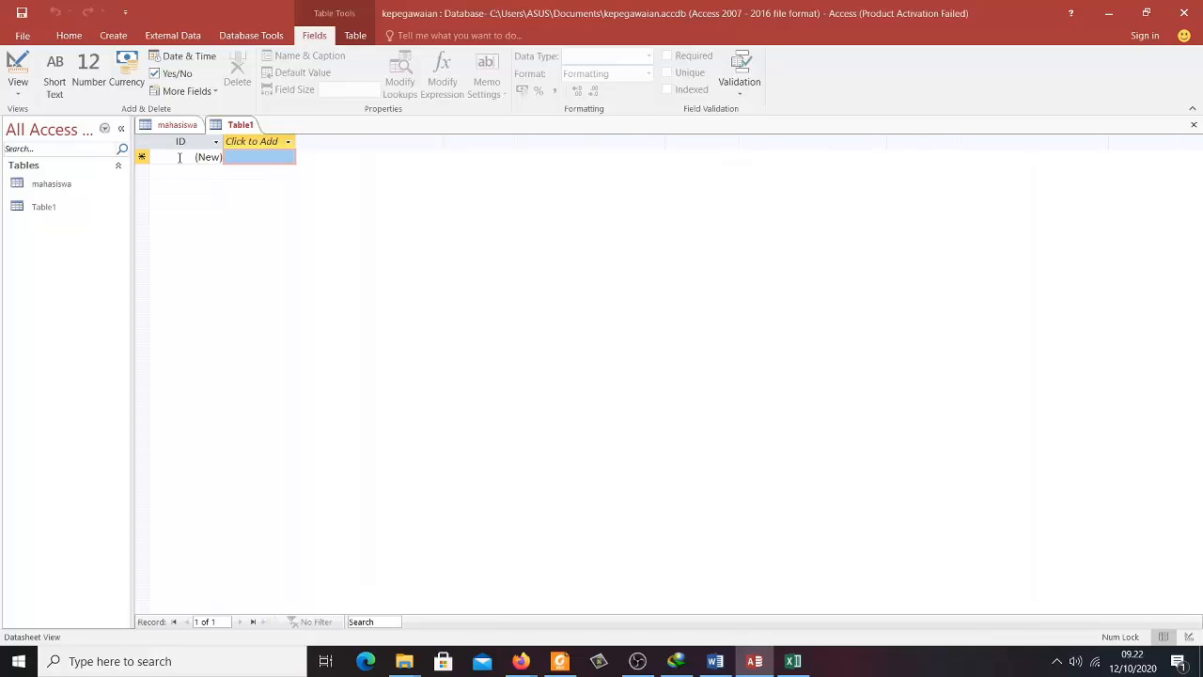
{"action": "left_click", "coordinate": [45, 207]}
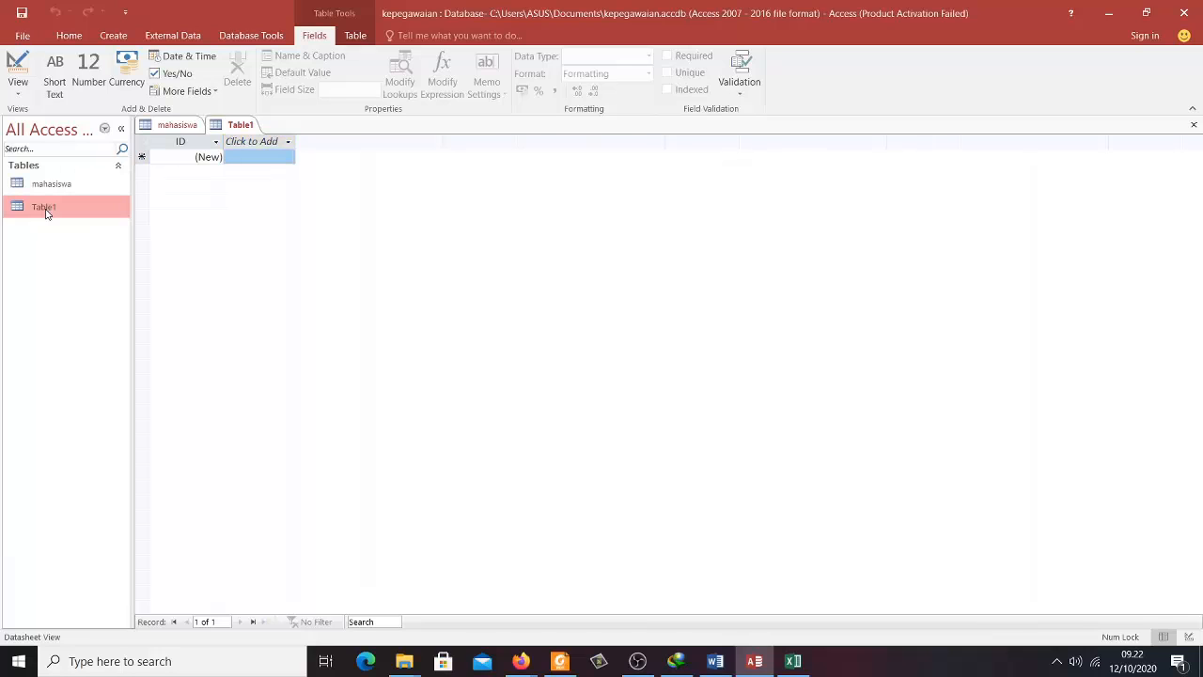
{"action": "left_click", "coordinate": [19, 67]}
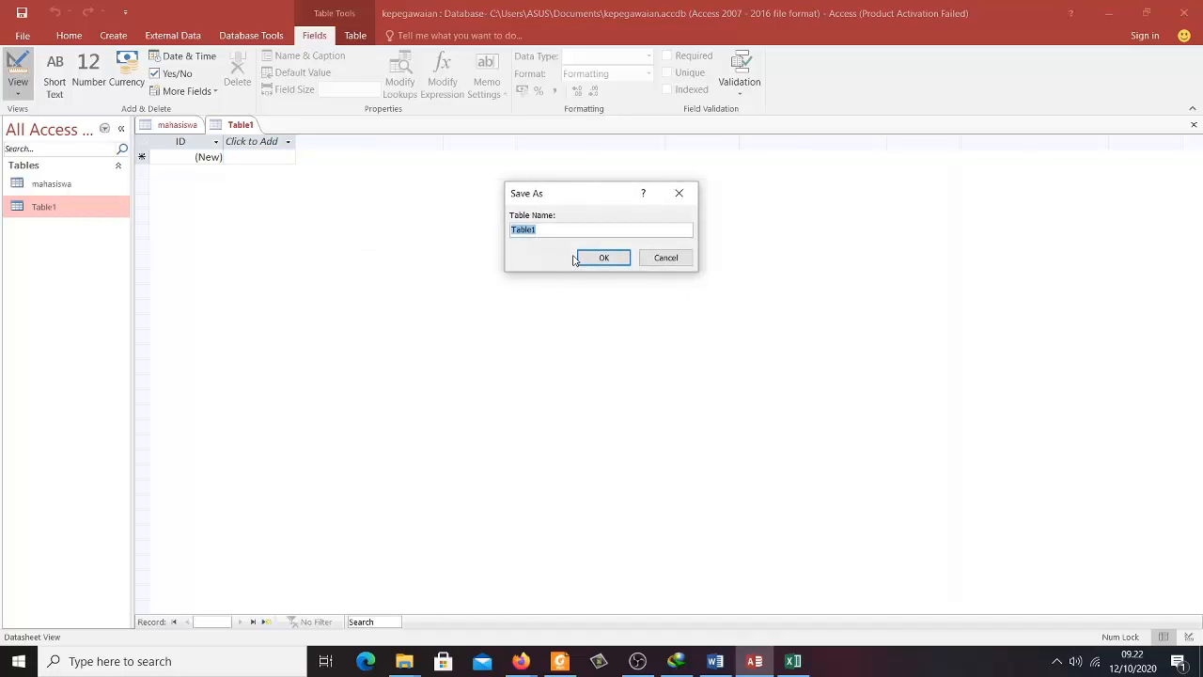
{"action": "type", "text": "buku"}
{"action": "left_click", "coordinate": [605, 257]}
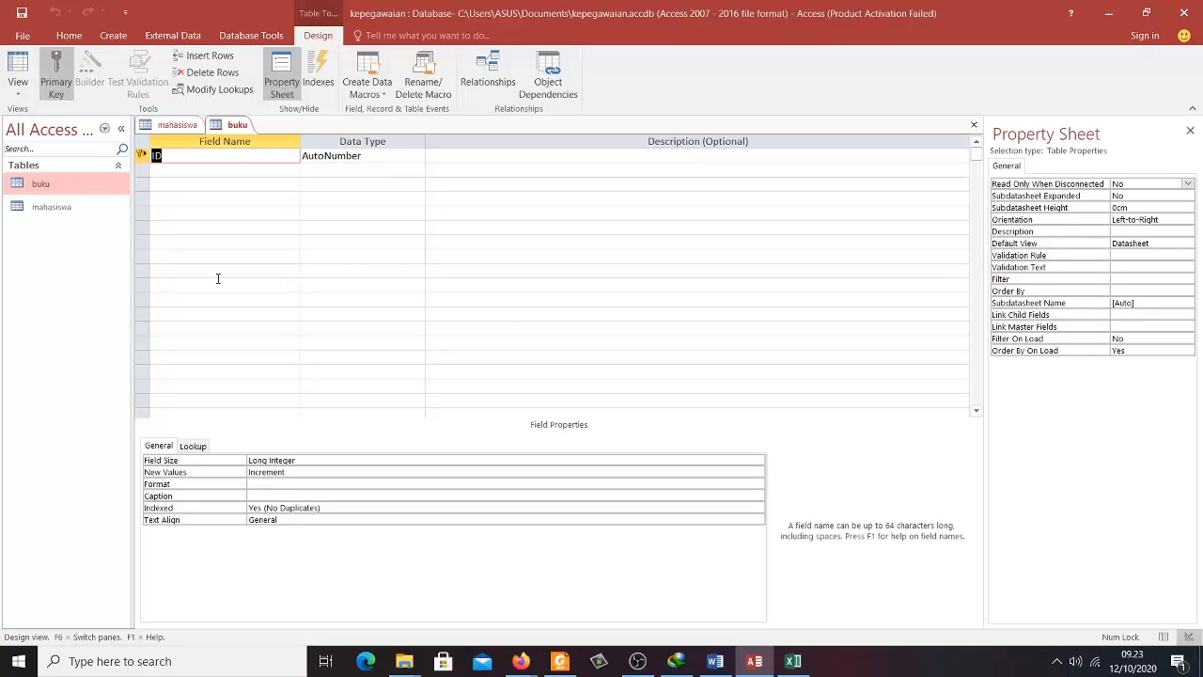
- Name the key field 'kodebuku' as Short Text with a field size of 10
{"action": "type", "text": "kode"}
{"action": "type", "text": "buku"}
{"action": "key", "text": "Tab"}
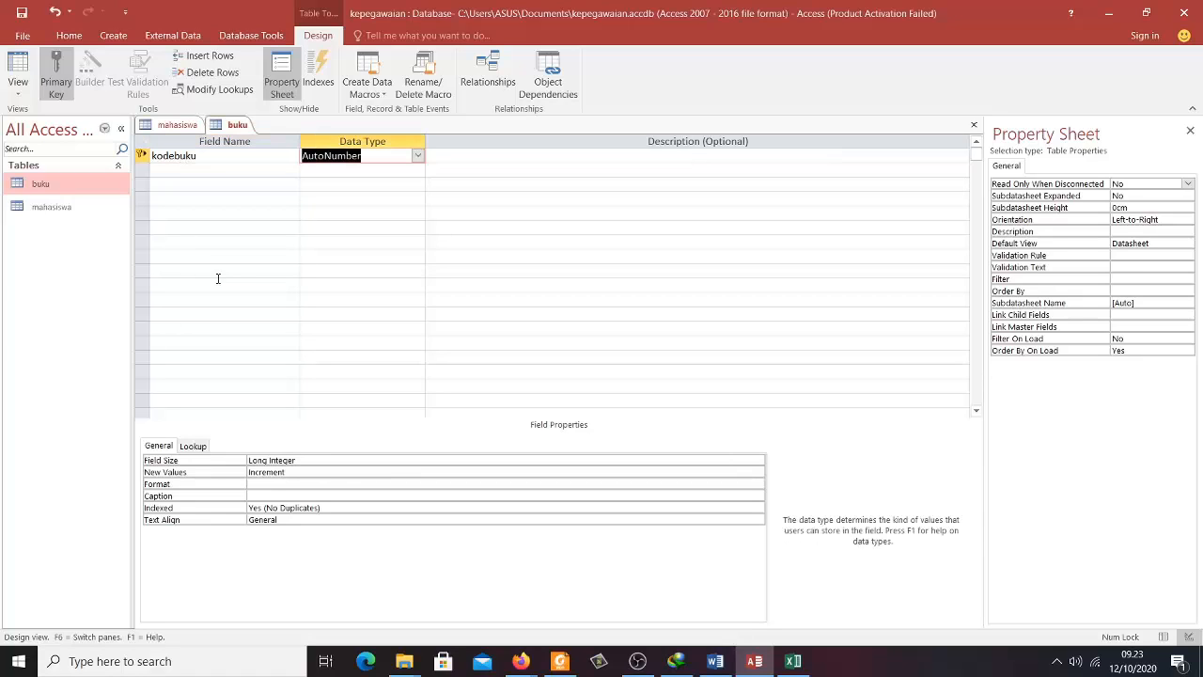
{"action": "left_click", "coordinate": [418, 155]}
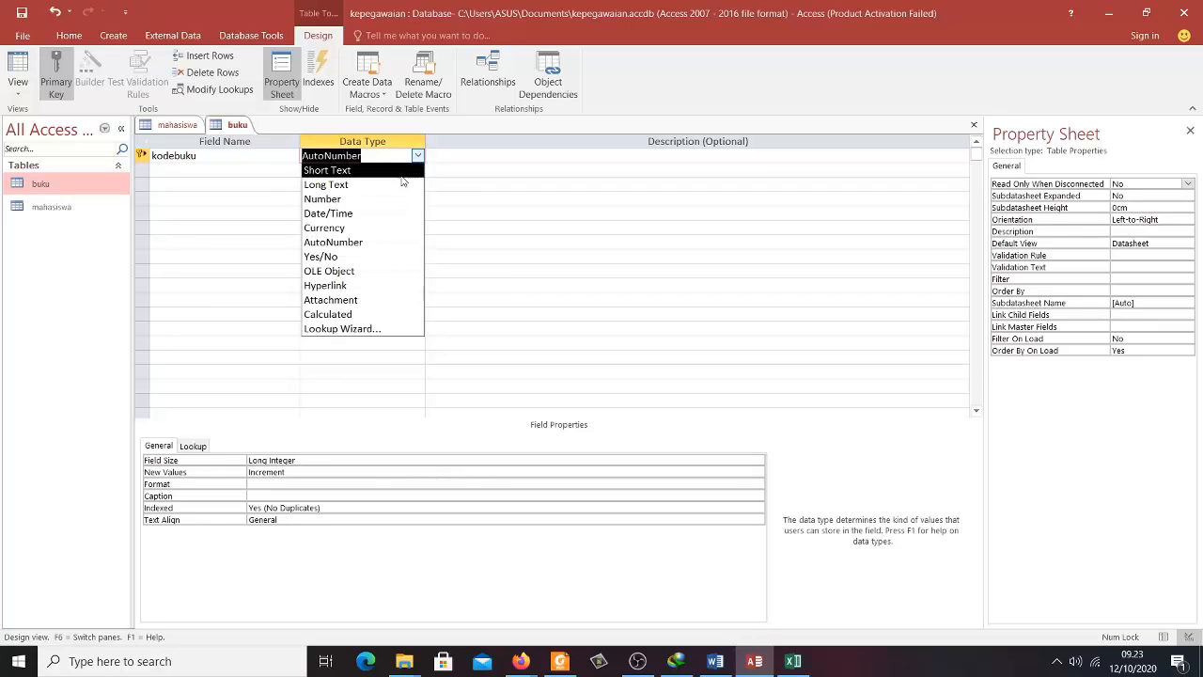
{"action": "left_click", "coordinate": [398, 170]}
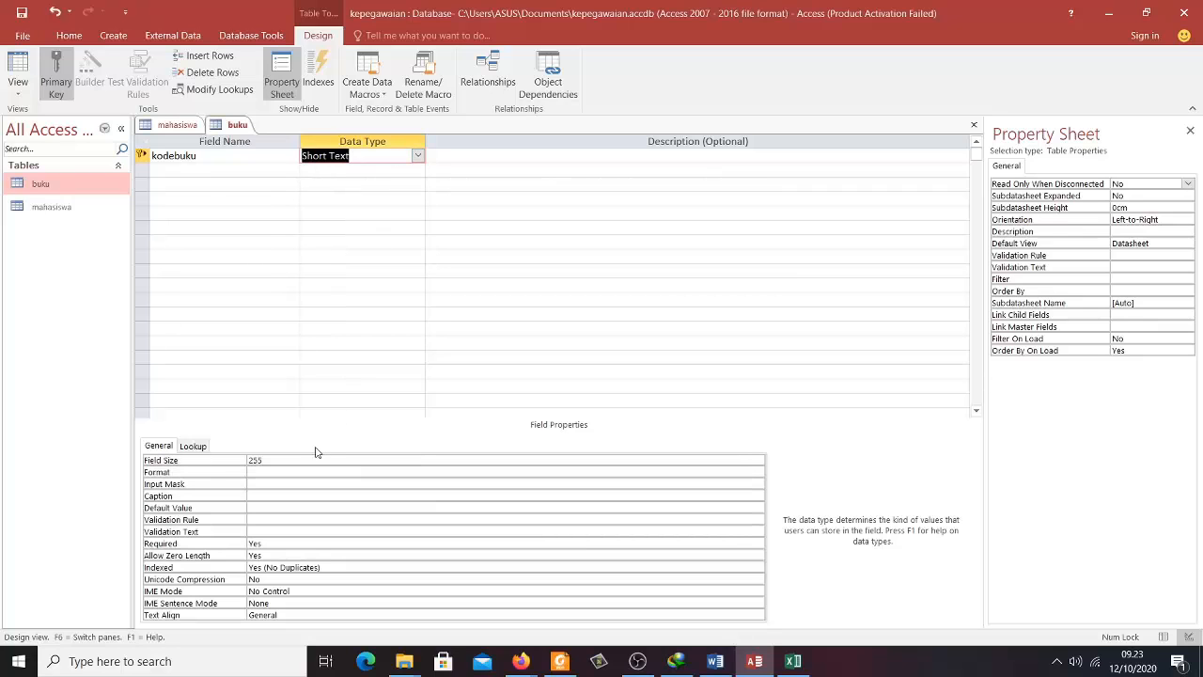
{"action": "left_click", "coordinate": [277, 459]}
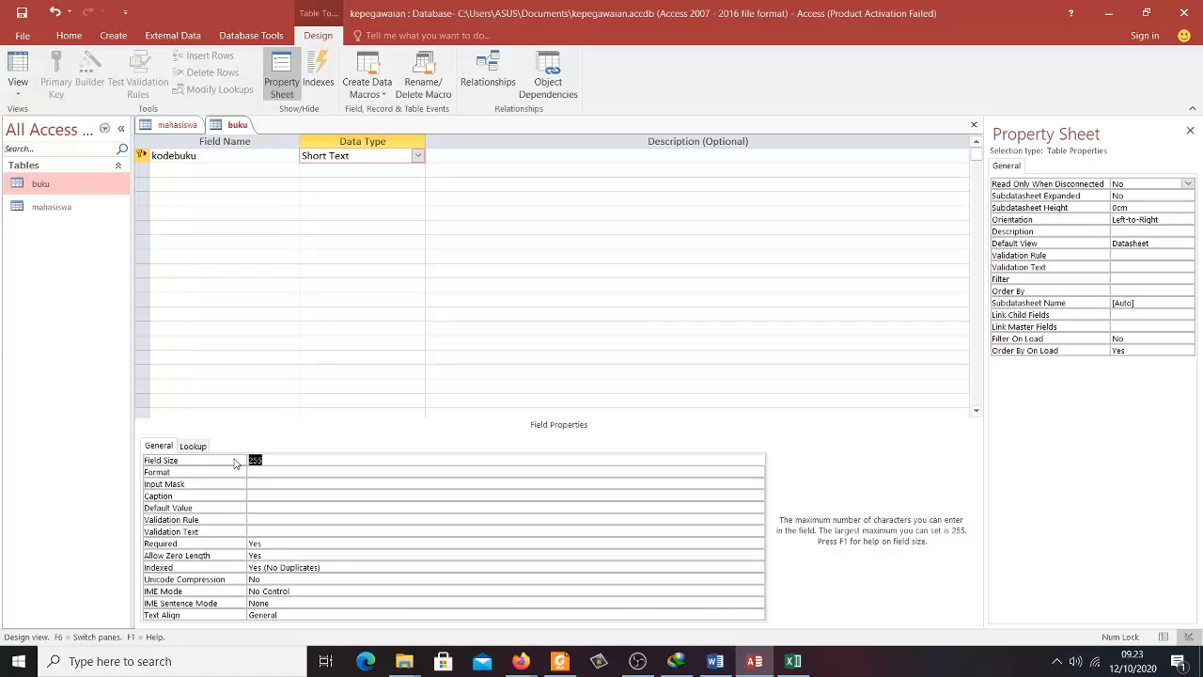
{"action": "type", "text": "100"}
{"action": "key", "text": "BackSpace"}
{"action": "key", "text": "Return"}
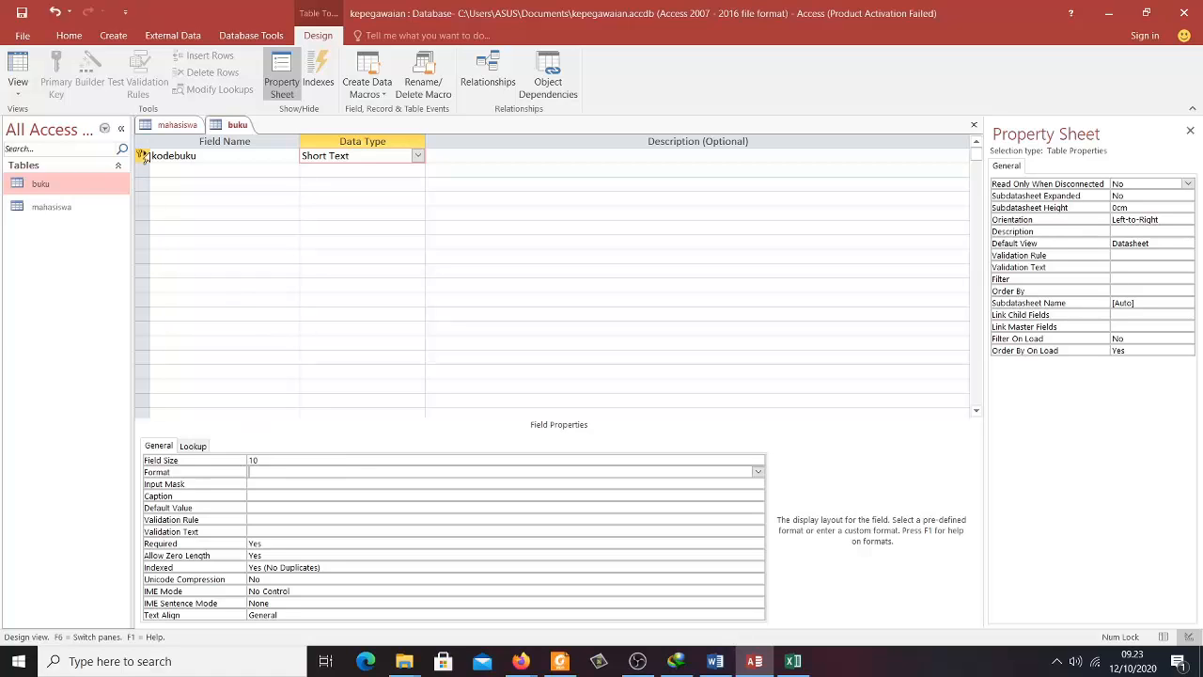
- Add Short Text fields judul, pengarang, penerbit, tahun and jumlah
{"action": "left_click", "coordinate": [164, 173]}
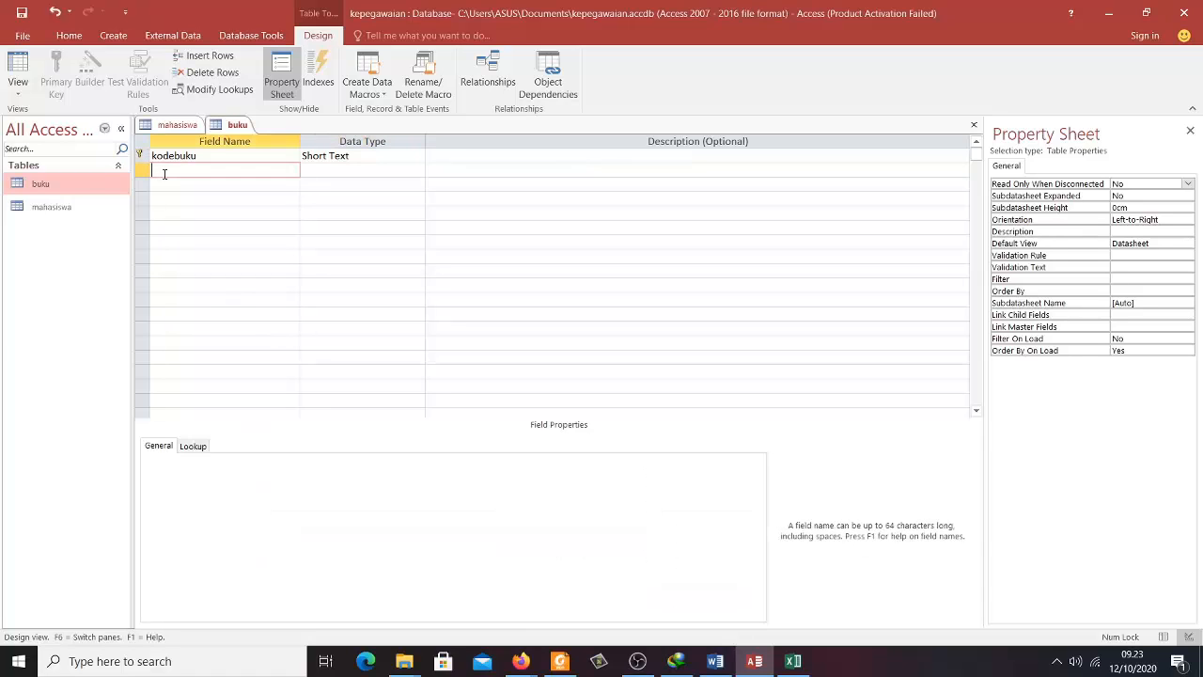
{"action": "type", "text": "judul"}
{"action": "key", "text": "Tab"}
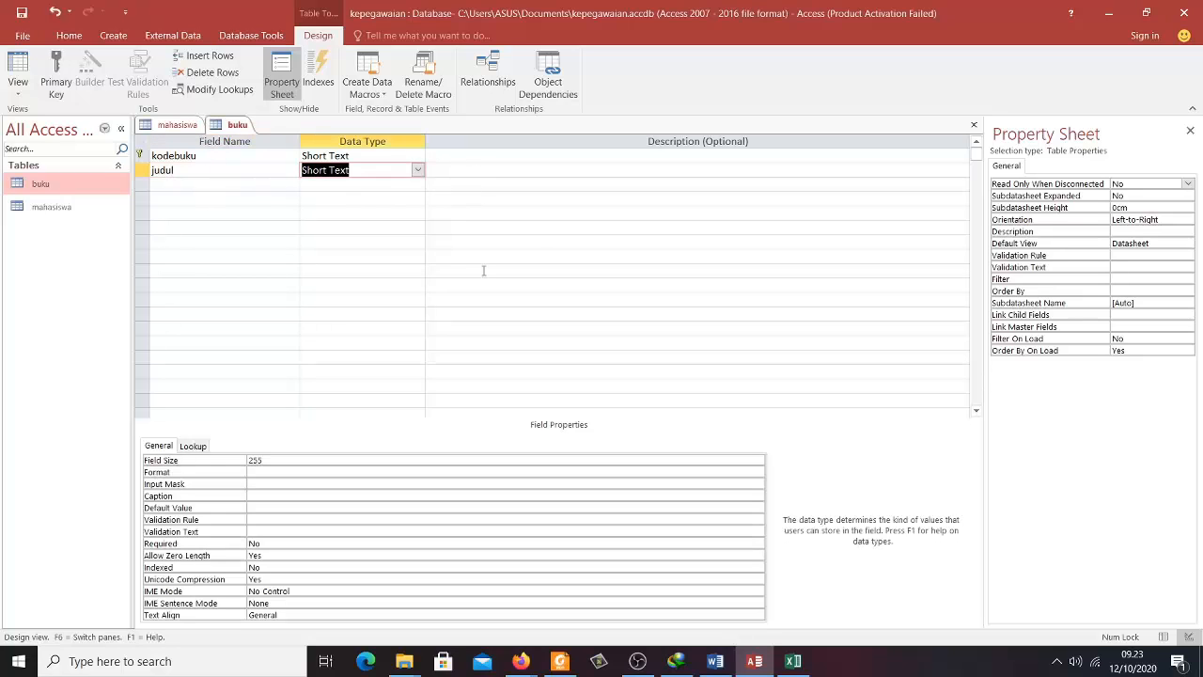
{"action": "left_click", "coordinate": [238, 185]}
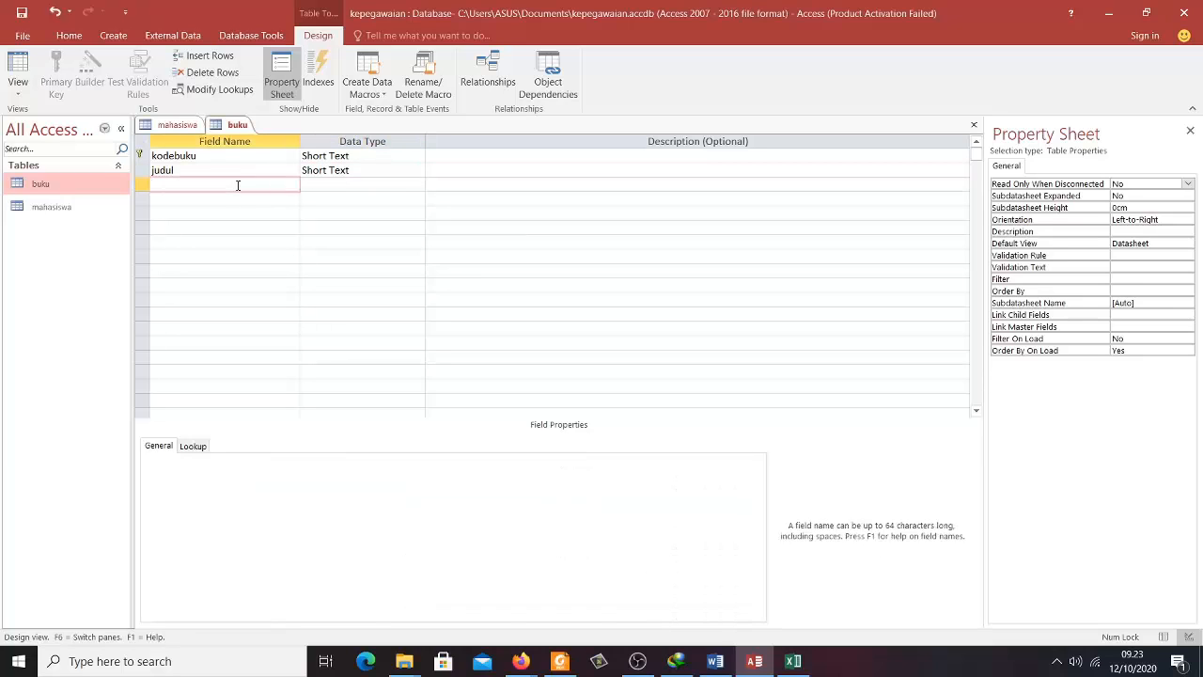
{"action": "type", "text": "pengarang"}
{"action": "key", "text": "Tab"}
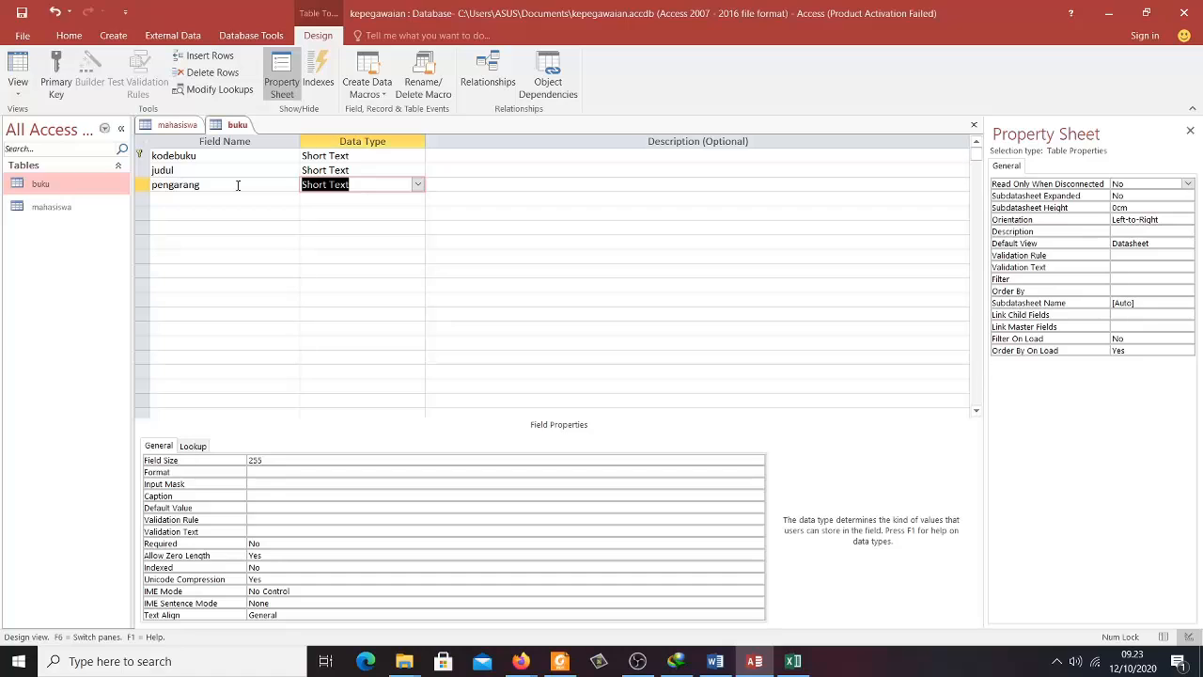
{"action": "left_click", "coordinate": [229, 198]}
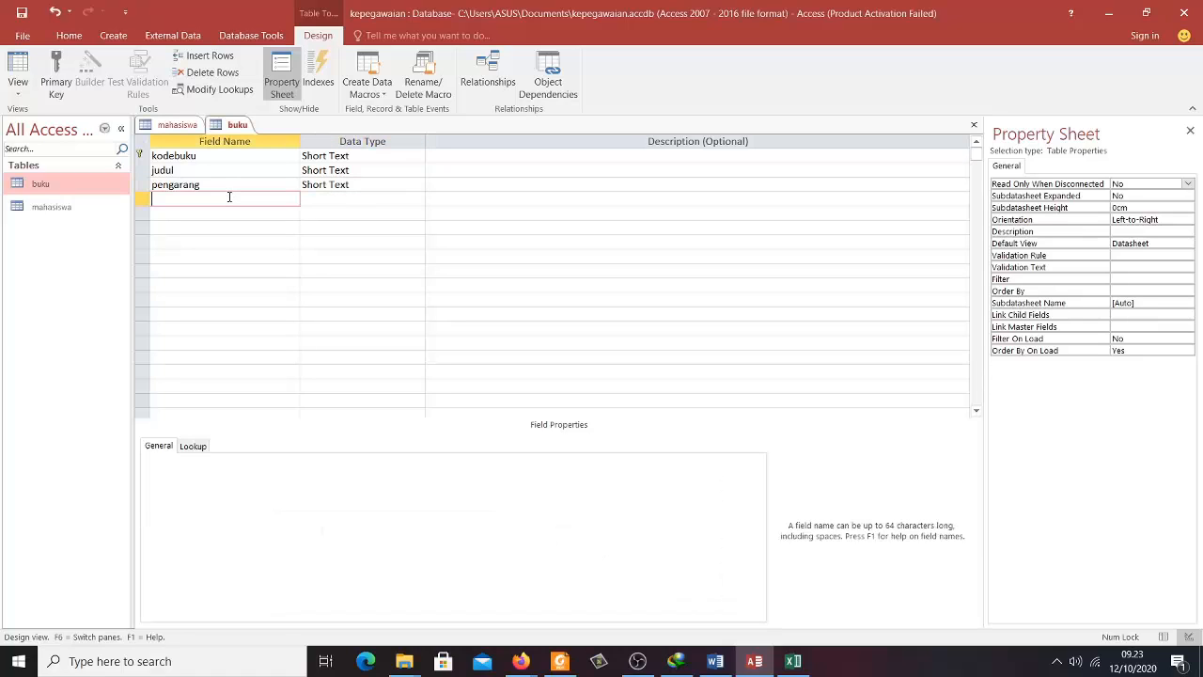
{"action": "type", "text": "penerbit"}
{"action": "key", "text": "Tab"}
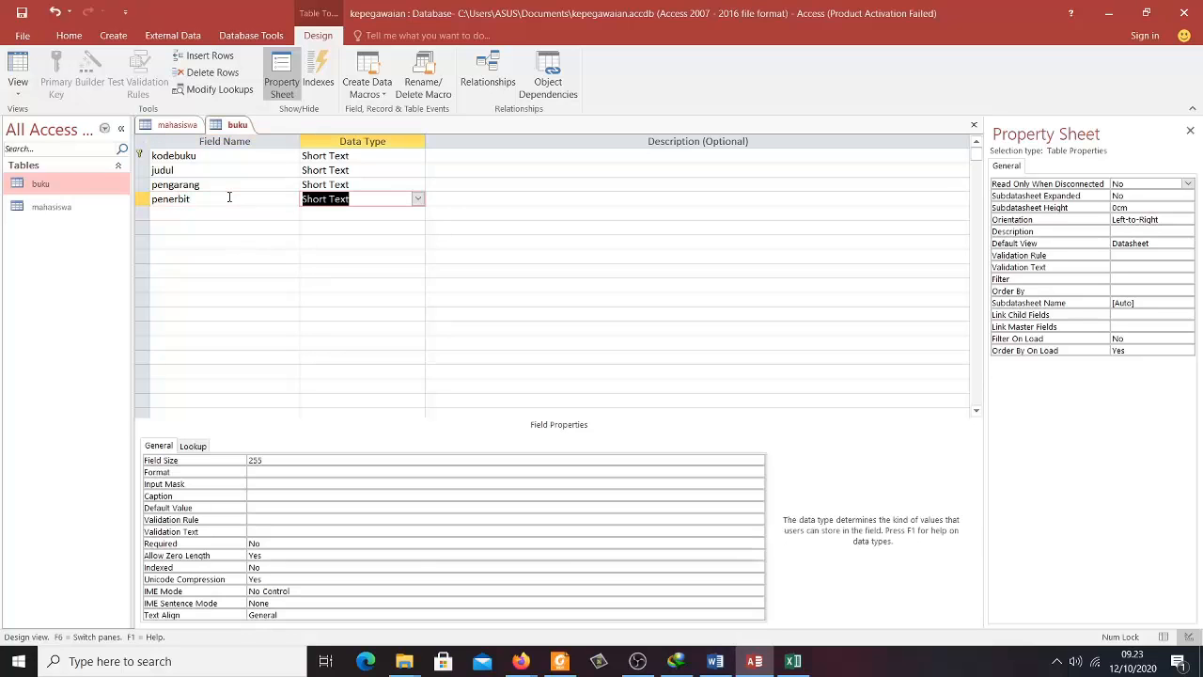
{"action": "left_click", "coordinate": [222, 219]}
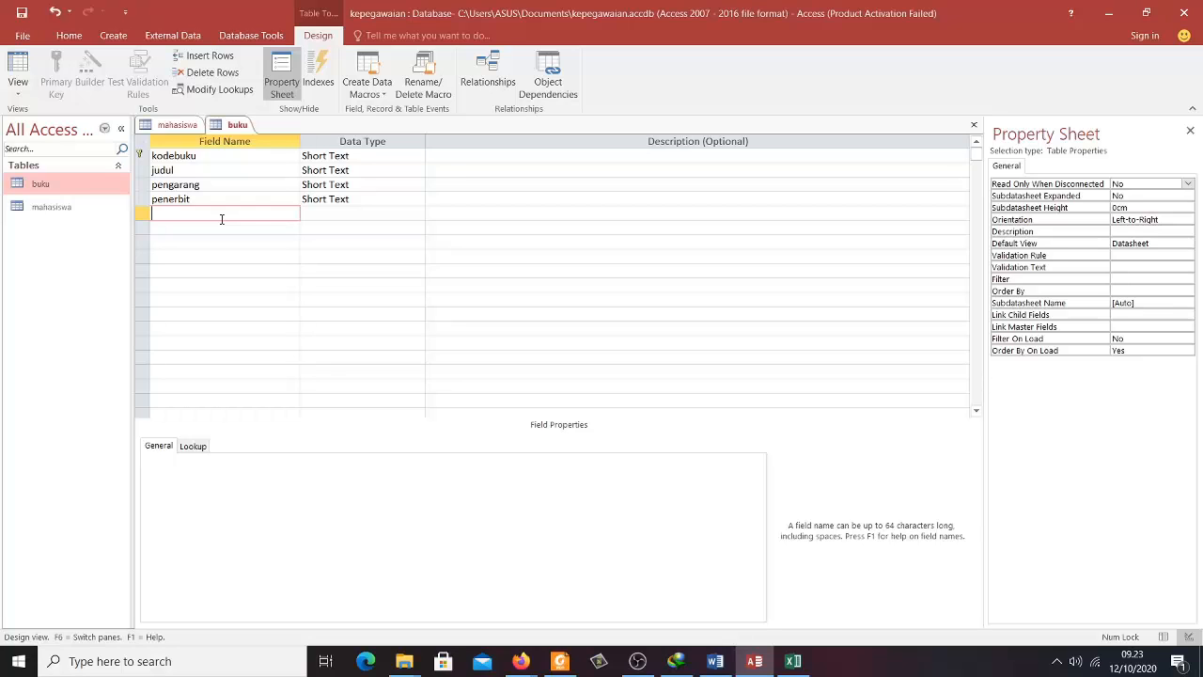
{"action": "type", "text": "tahun"}
{"action": "key", "text": "Tab"}
{"action": "key", "text": "Tab"}
{"action": "key", "text": "Tab"}
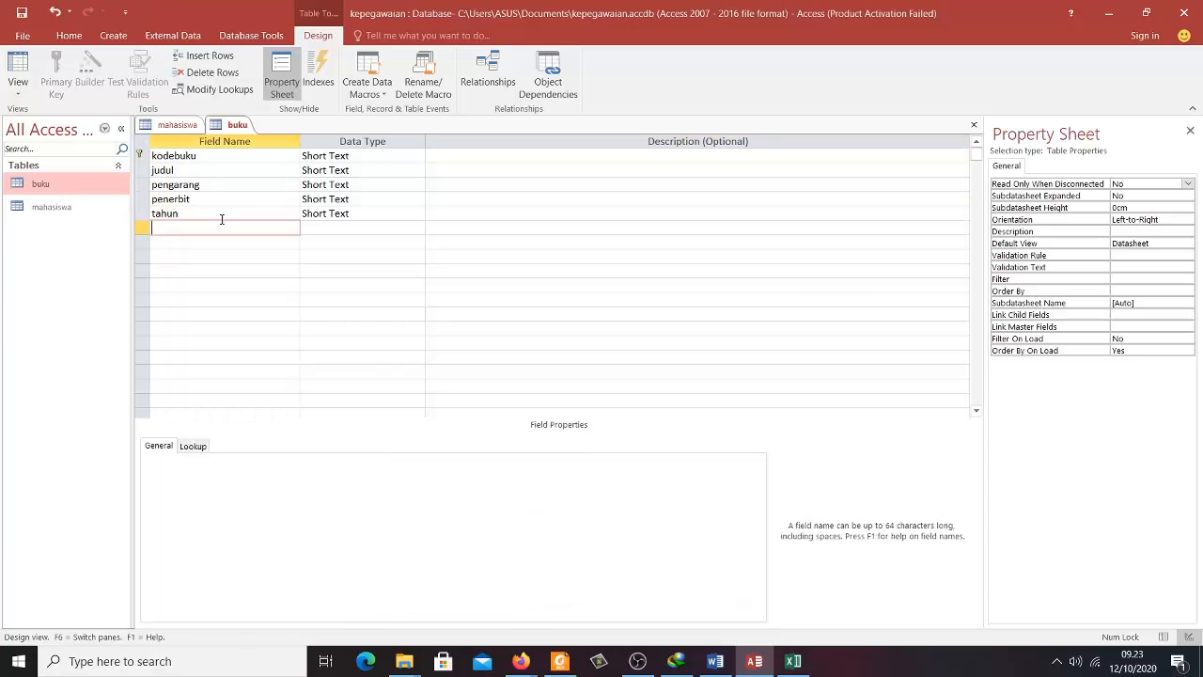
{"action": "type", "text": "jumlah"}
{"action": "key", "text": "Tab"}
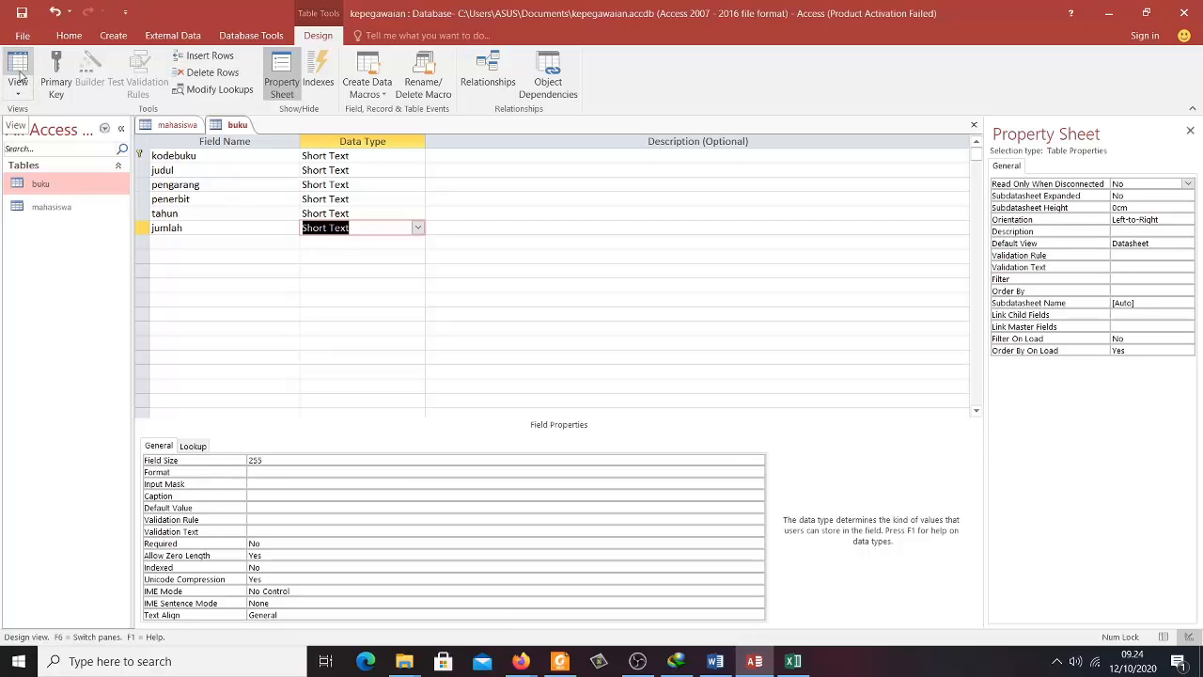
- Save buku, switch to Datasheet view, and enter kodebuku KOM01 with title 'Belajar Microsoft Access'
{"action": "left_click", "coordinate": [19, 73]}
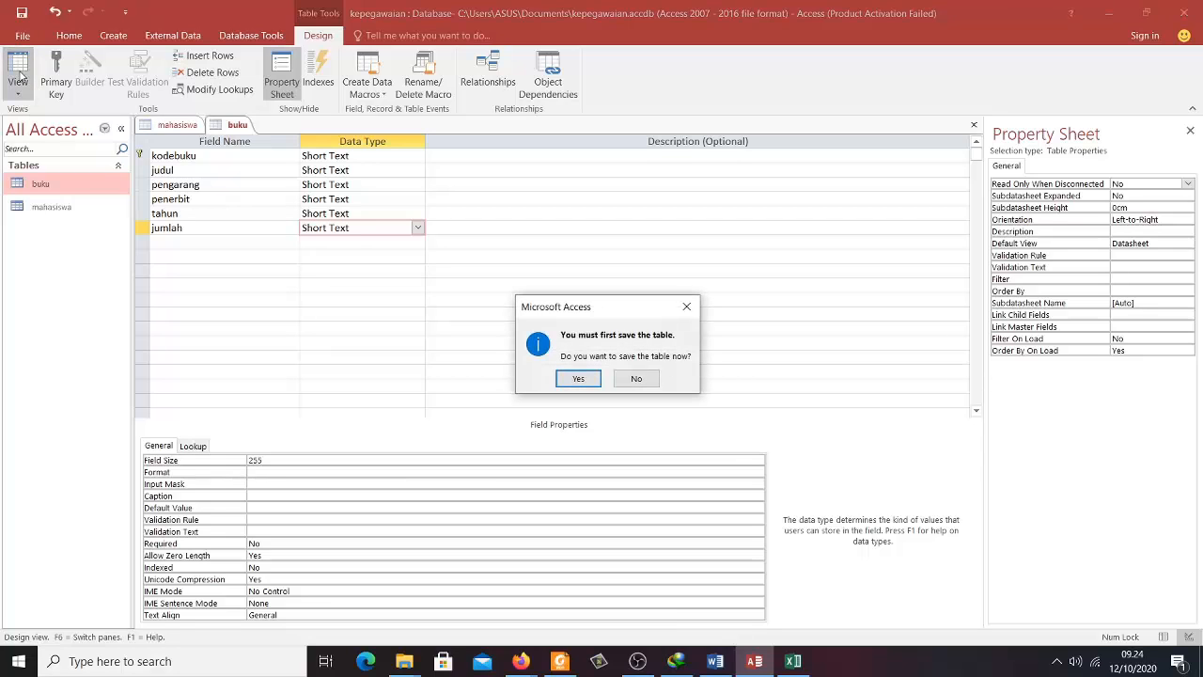
{"action": "left_click", "coordinate": [577, 379]}
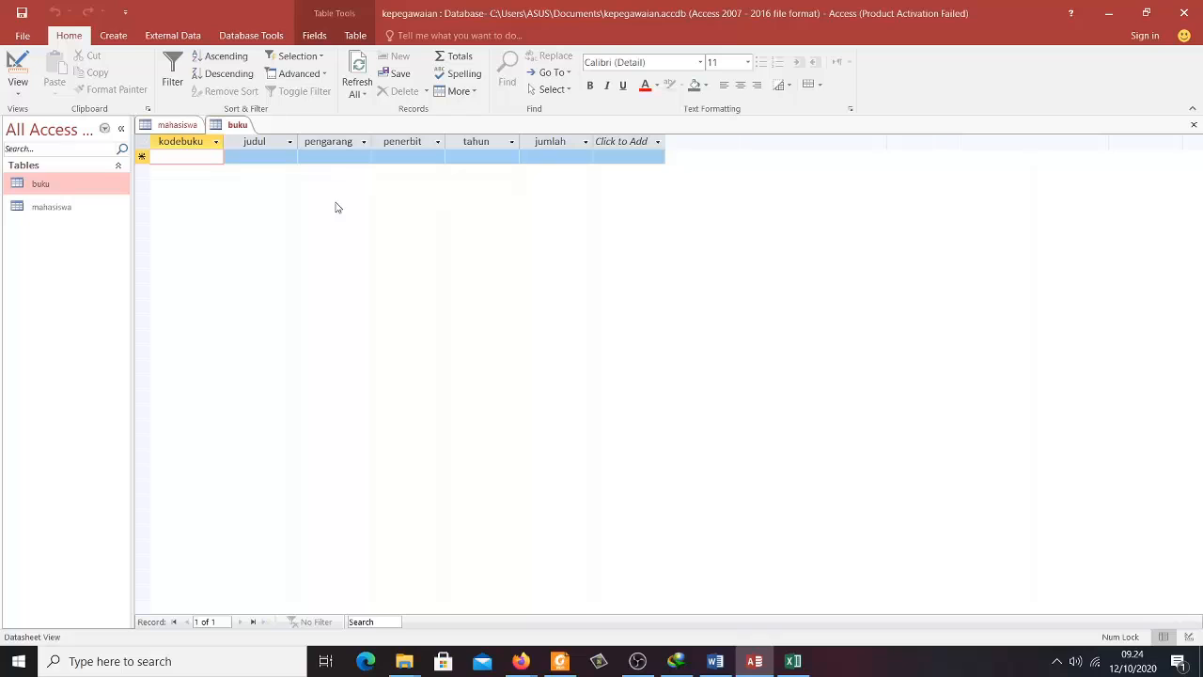
{"action": "type", "text": "KOM"}
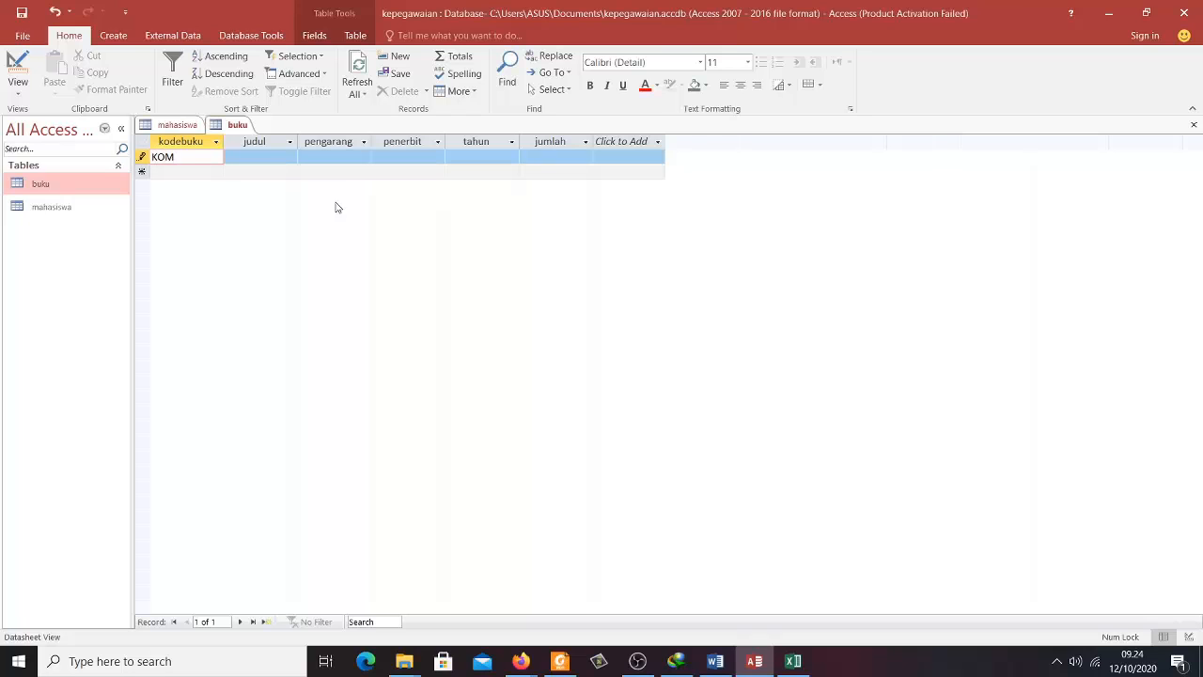
{"action": "type", "text": "01"}
{"action": "key", "text": "Tab"}
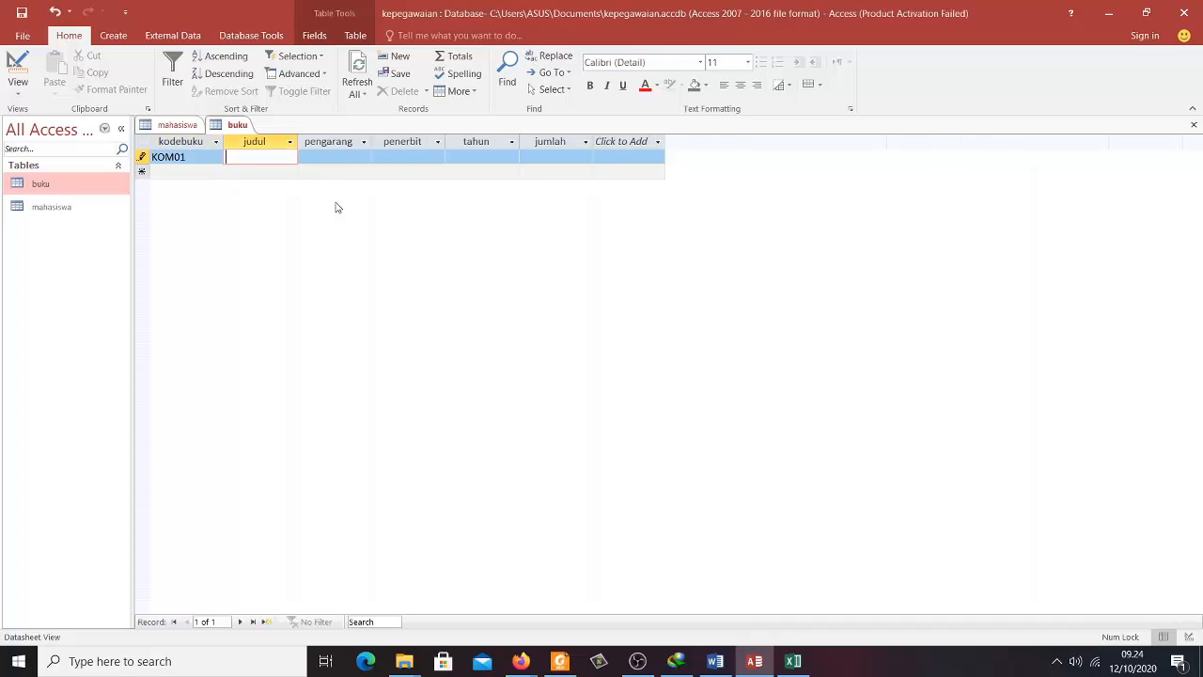
{"action": "type", "text": "Belajar"}
{"action": "type", "text": " Mic"}
{"action": "type", "text": "rosoft"}
{"action": "type", "text": " Accs"}
{"action": "key", "text": "BackSpace"}
{"action": "type", "text": "ess"}
{"action": "key", "text": "Tab"}
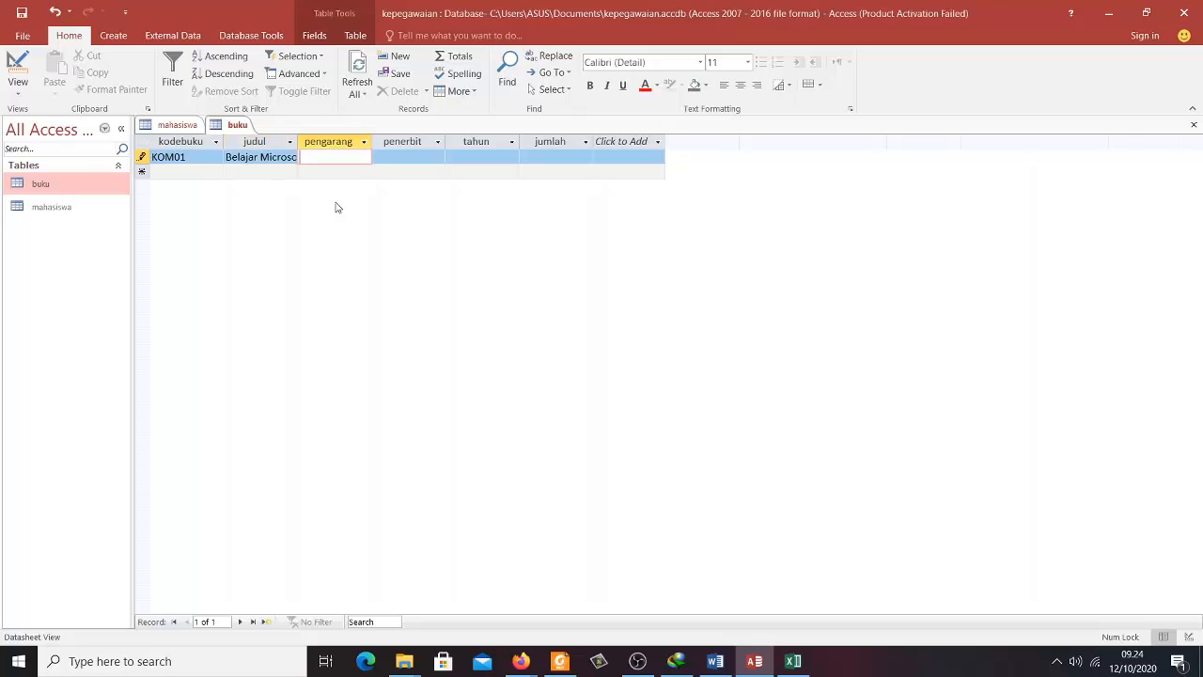
- Complete the record with the author's name, publisher 'Andi publisher', year 2016 and jumlah 10
{"action": "key", "text": "Tab"}
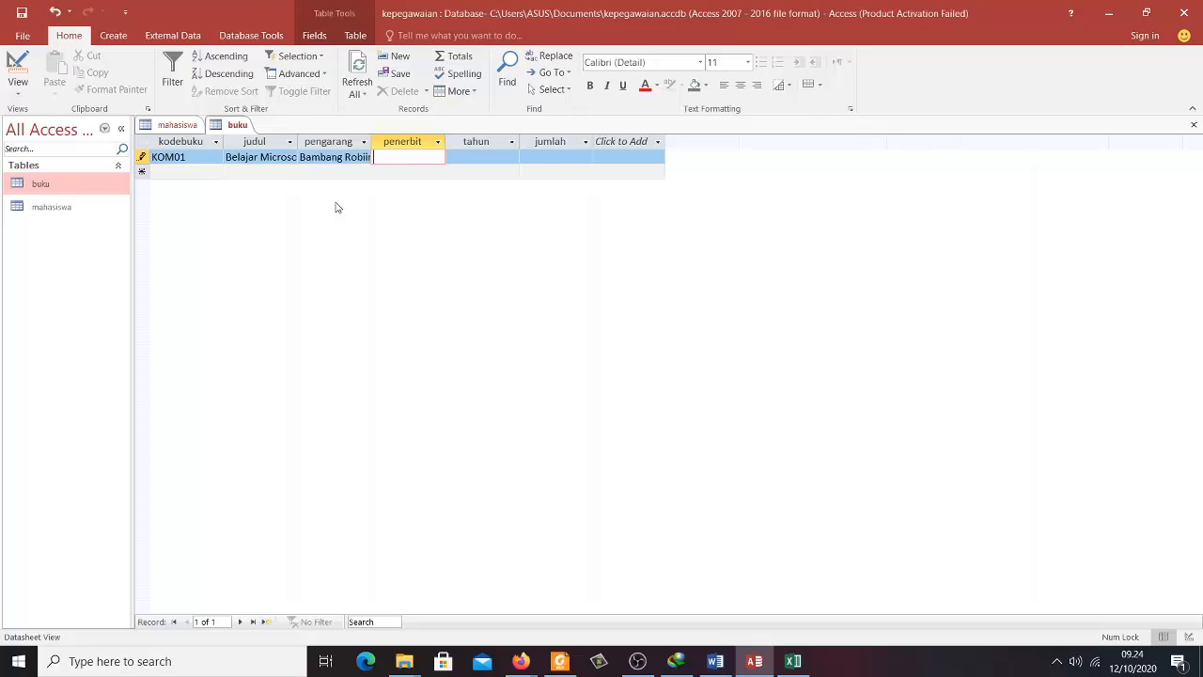
{"action": "key", "text": "Tab"}
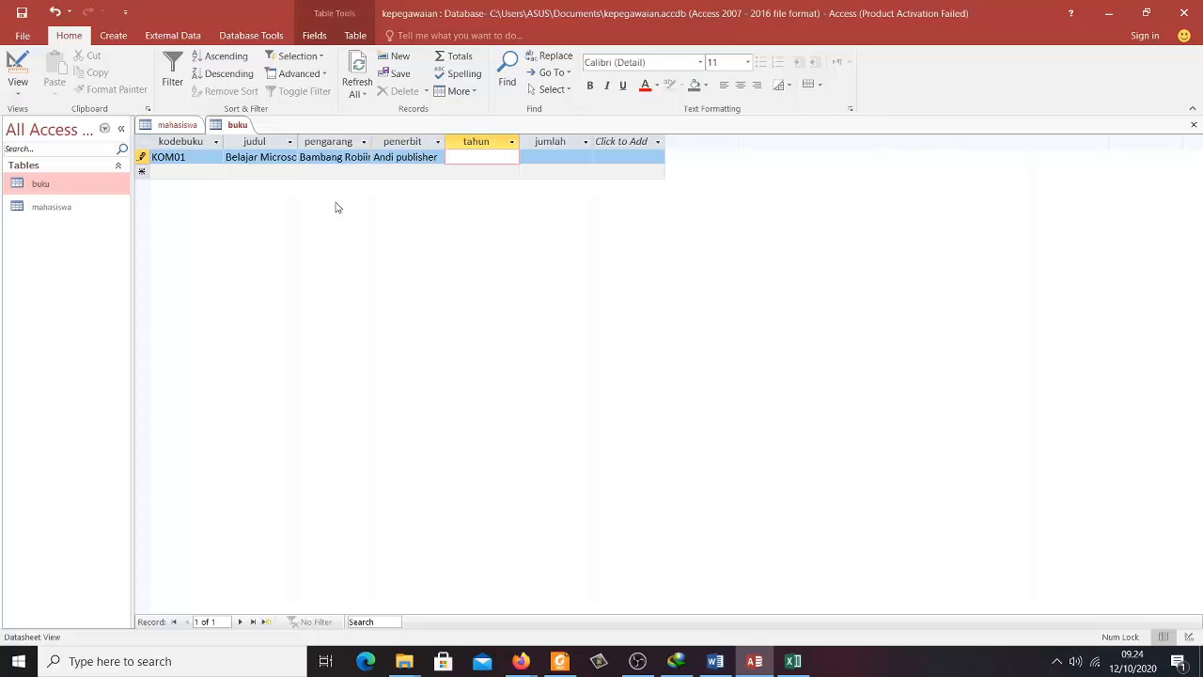
{"action": "key", "text": "Tab"}
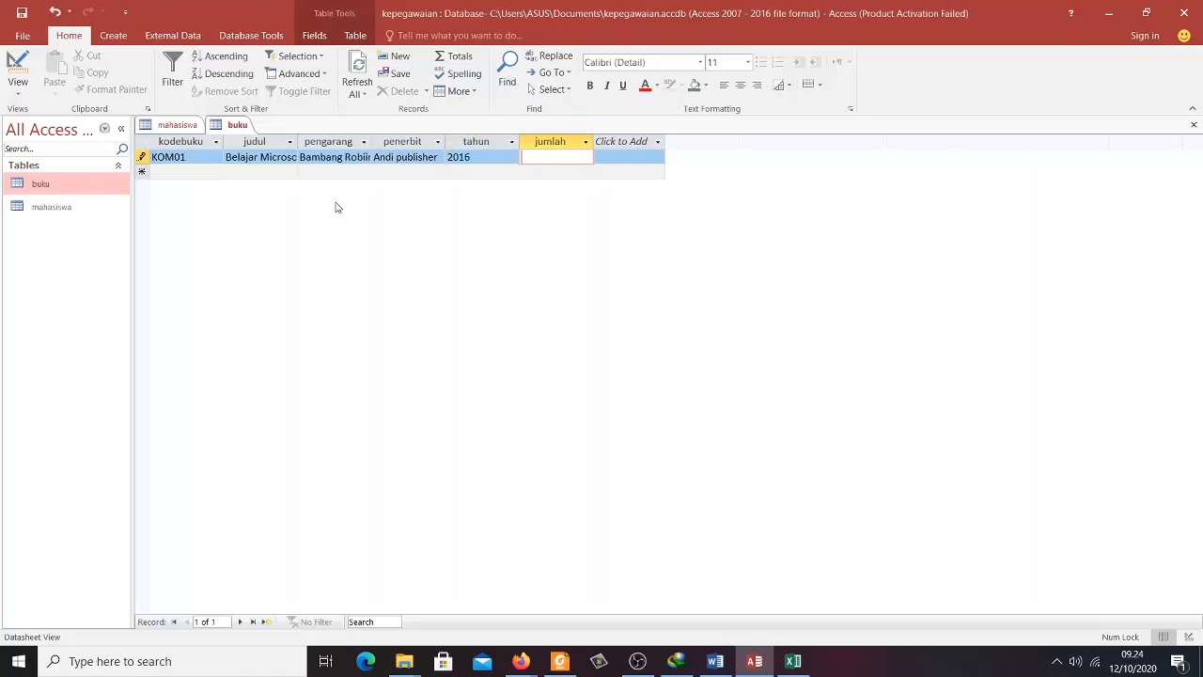
{"action": "key", "text": "Tab"}
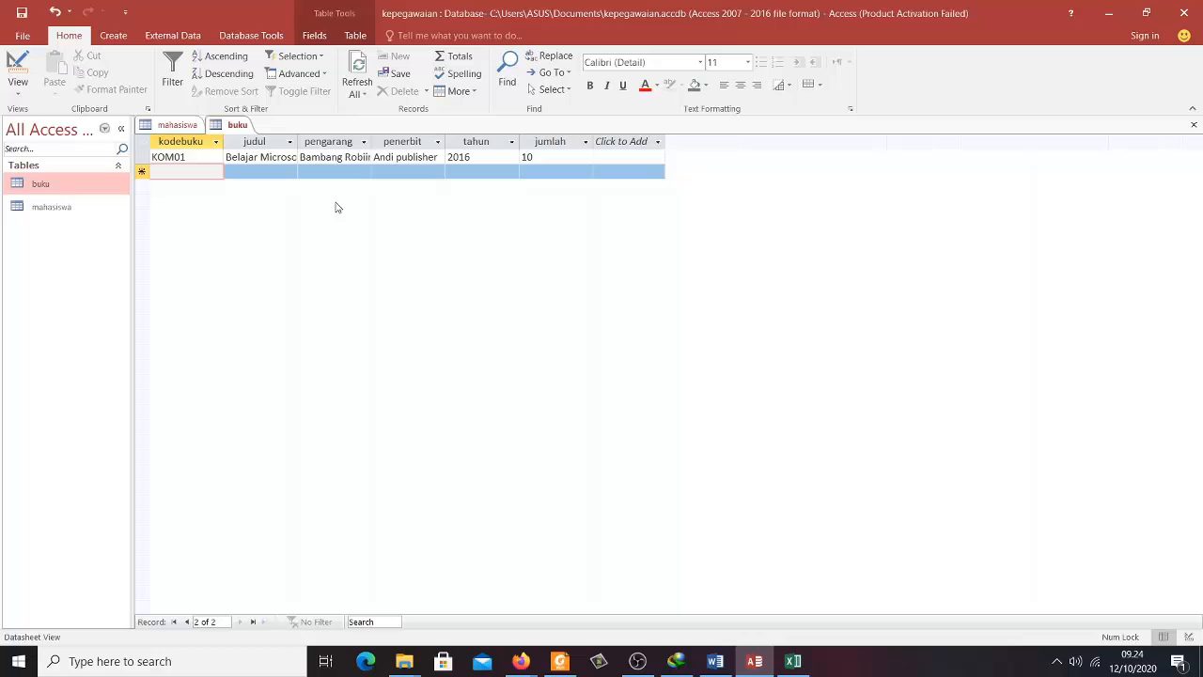
{"action": "left_click", "coordinate": [375, 157]}
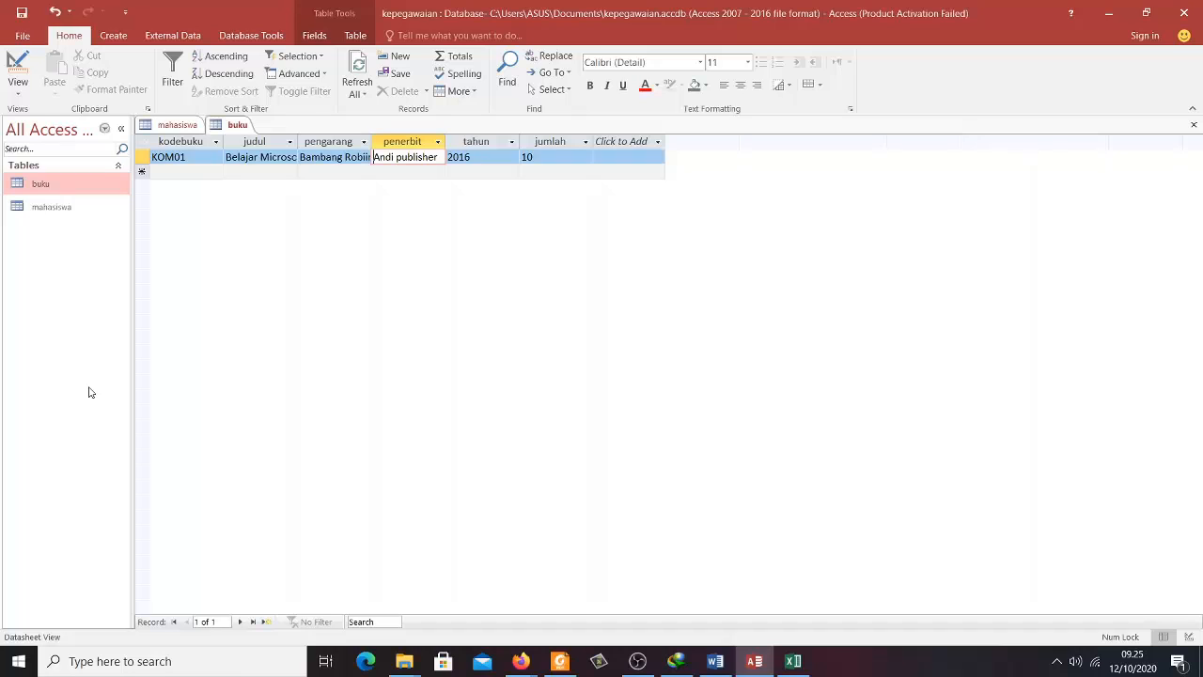
{"action": "right_click", "coordinate": [88, 274]}
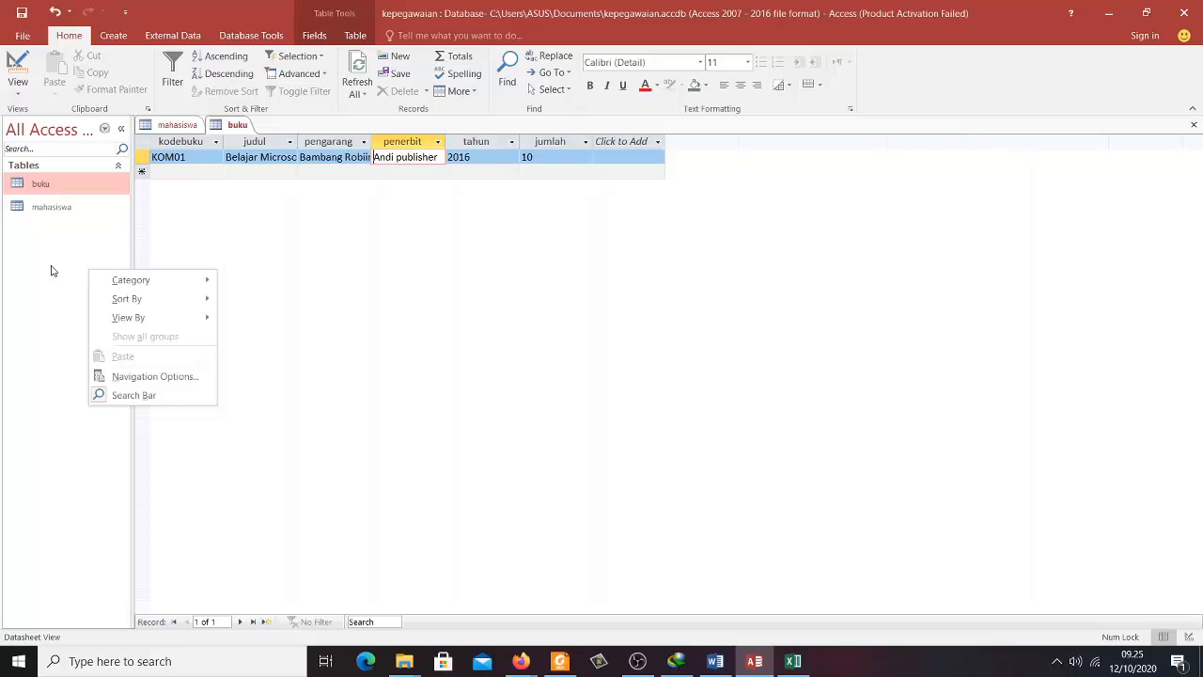
{"action": "left_click", "coordinate": [53, 267]}
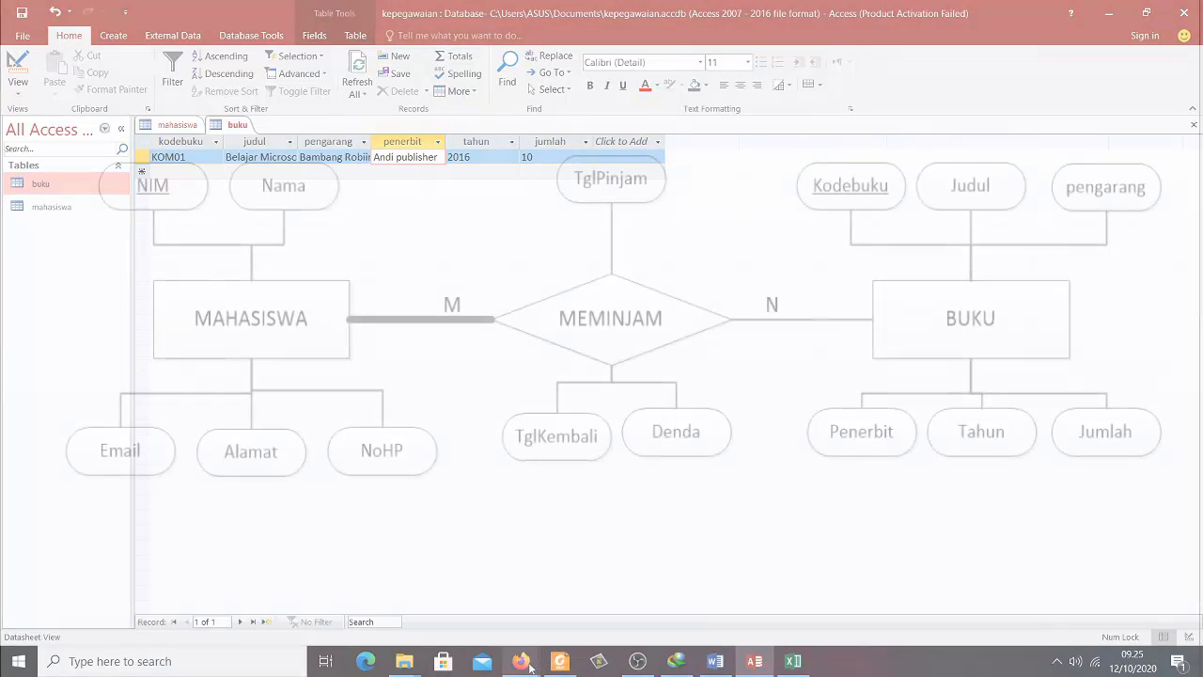
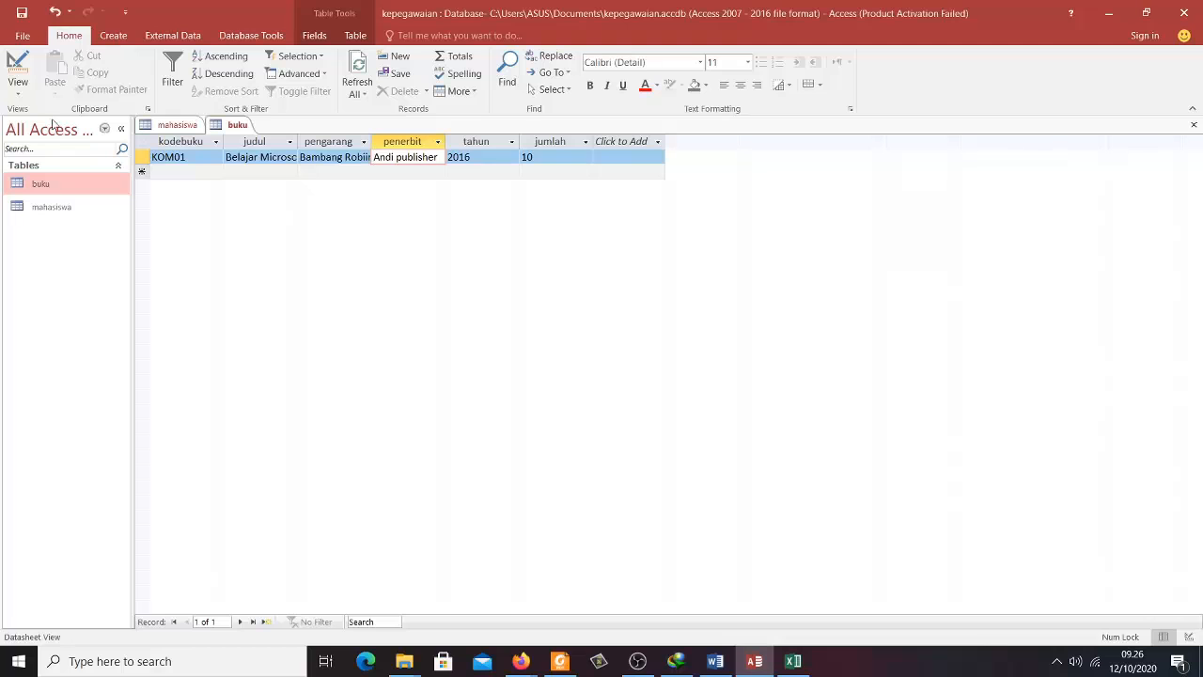
- Bring up the Create ribbon commands to start building a new table
{"action": "left_click", "coordinate": [113, 35]}
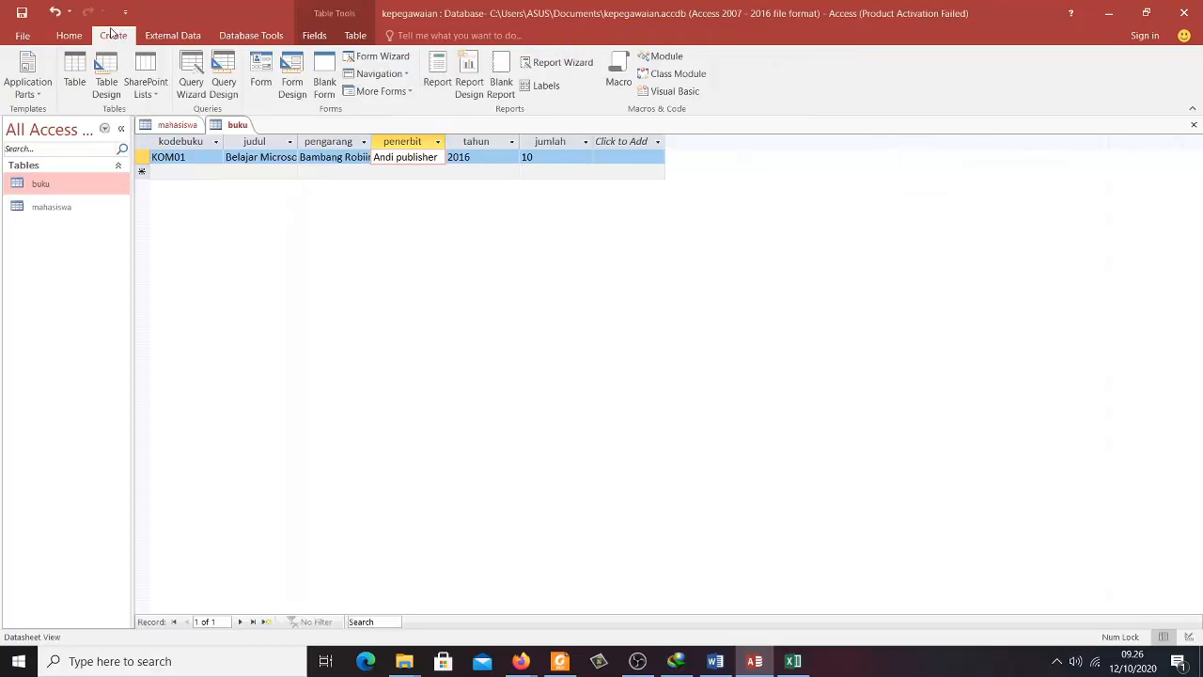
- Create a new blank table and save it as peminjaman in Design View
{"action": "left_click", "coordinate": [82, 83]}
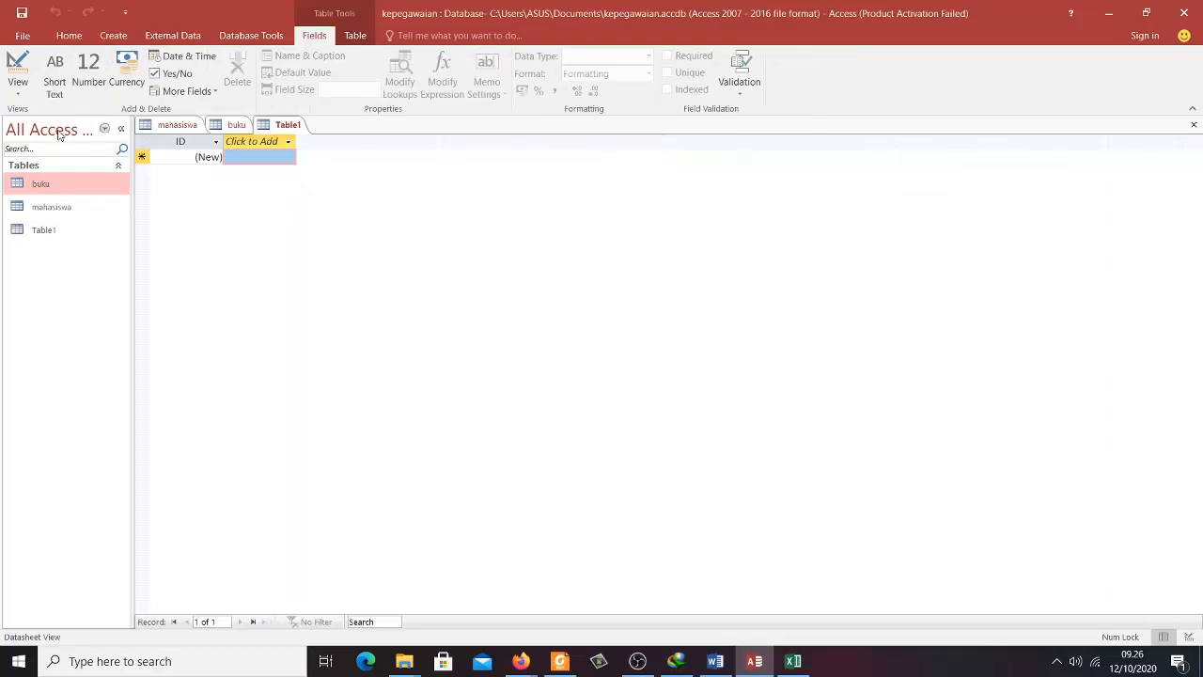
{"action": "left_click", "coordinate": [18, 70]}
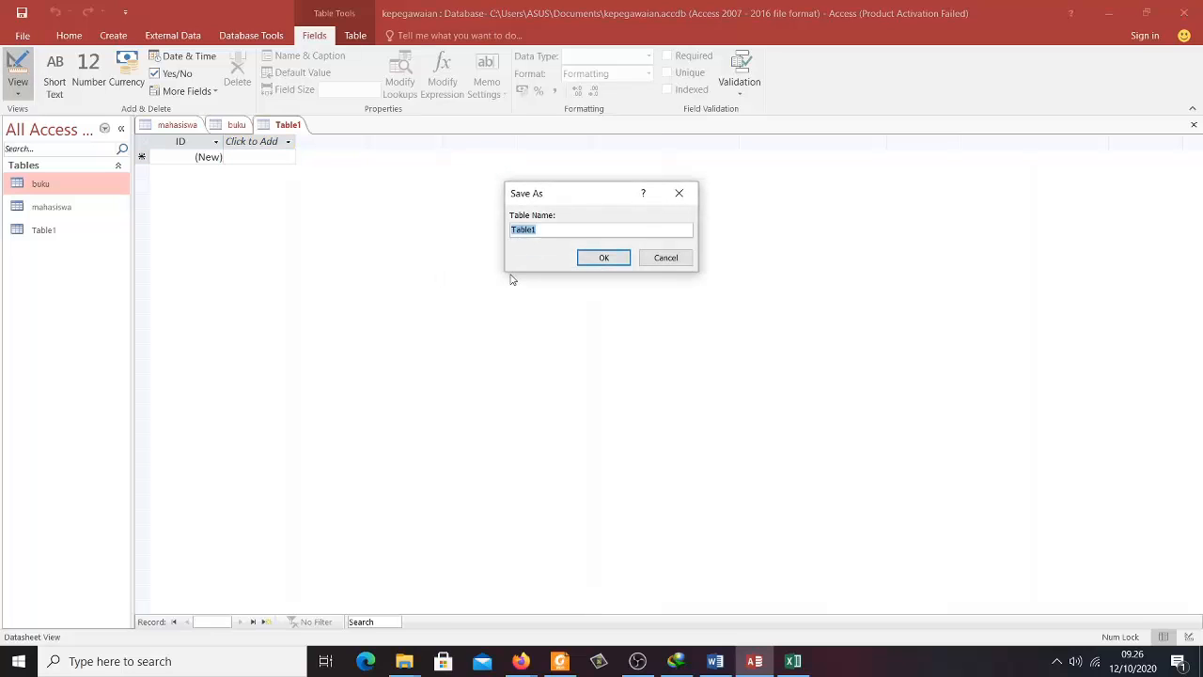
{"action": "type", "text": "peminjaman"}
{"action": "left_click", "coordinate": [591, 258]}
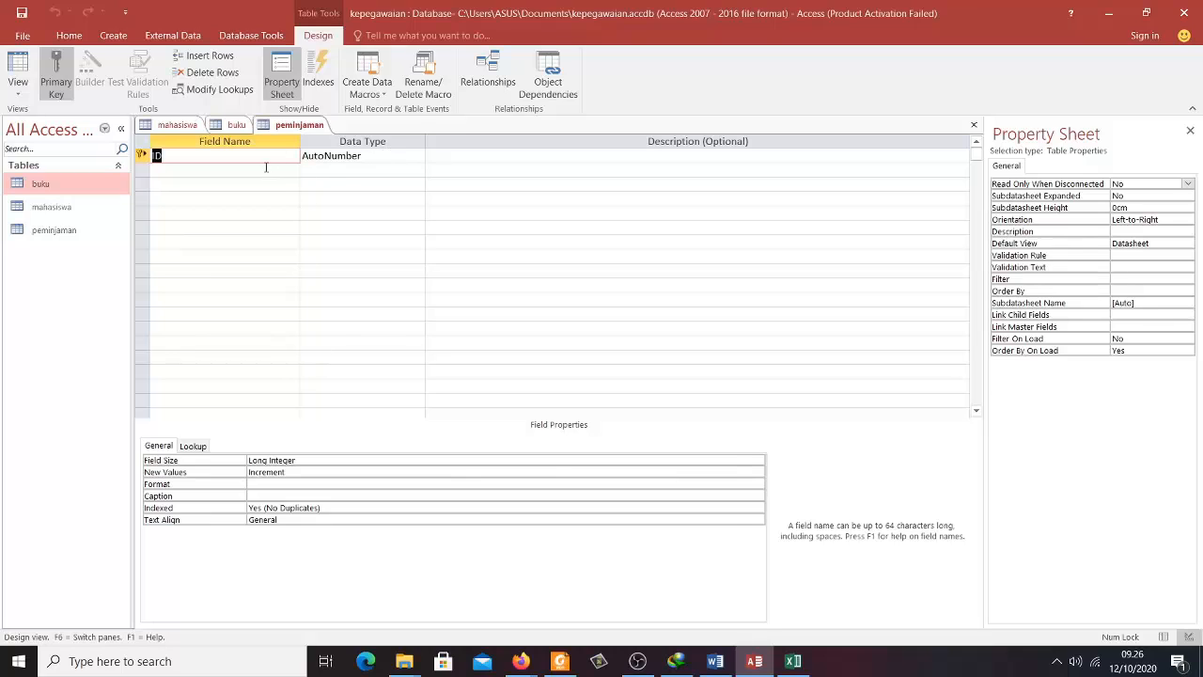
- Add a Short Text NIM field with Field Size 10 below ID
{"action": "left_click", "coordinate": [266, 167]}
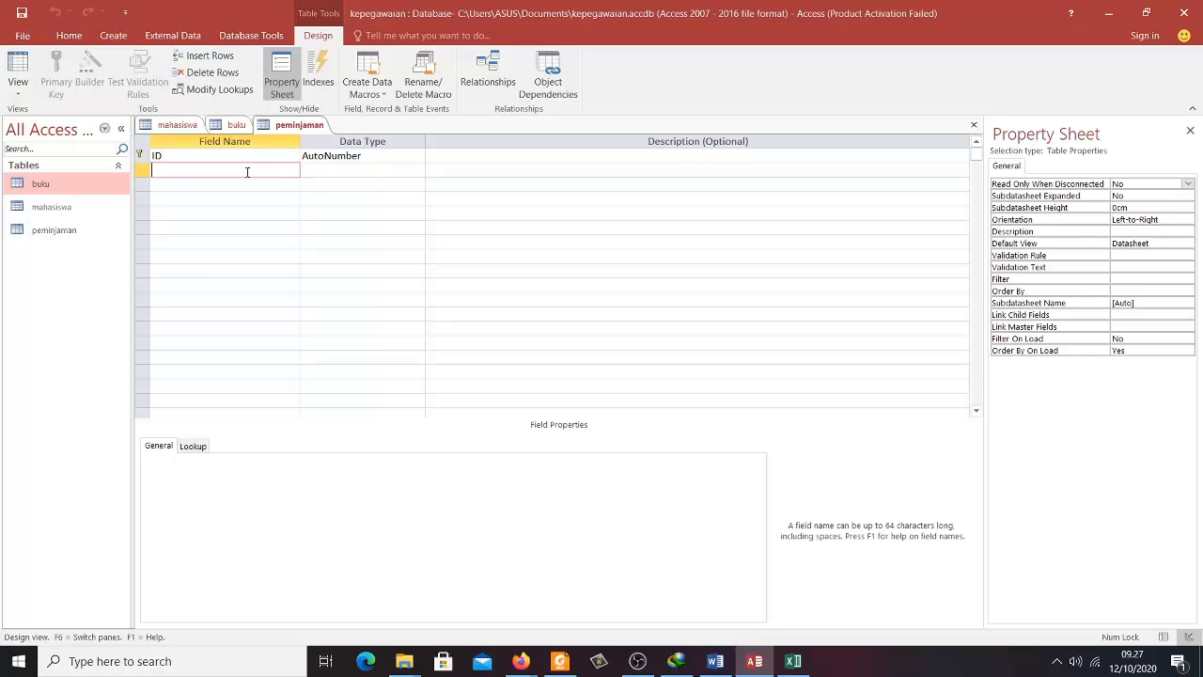
{"action": "type", "text": "NIM"}
{"action": "key", "text": "Tab"}
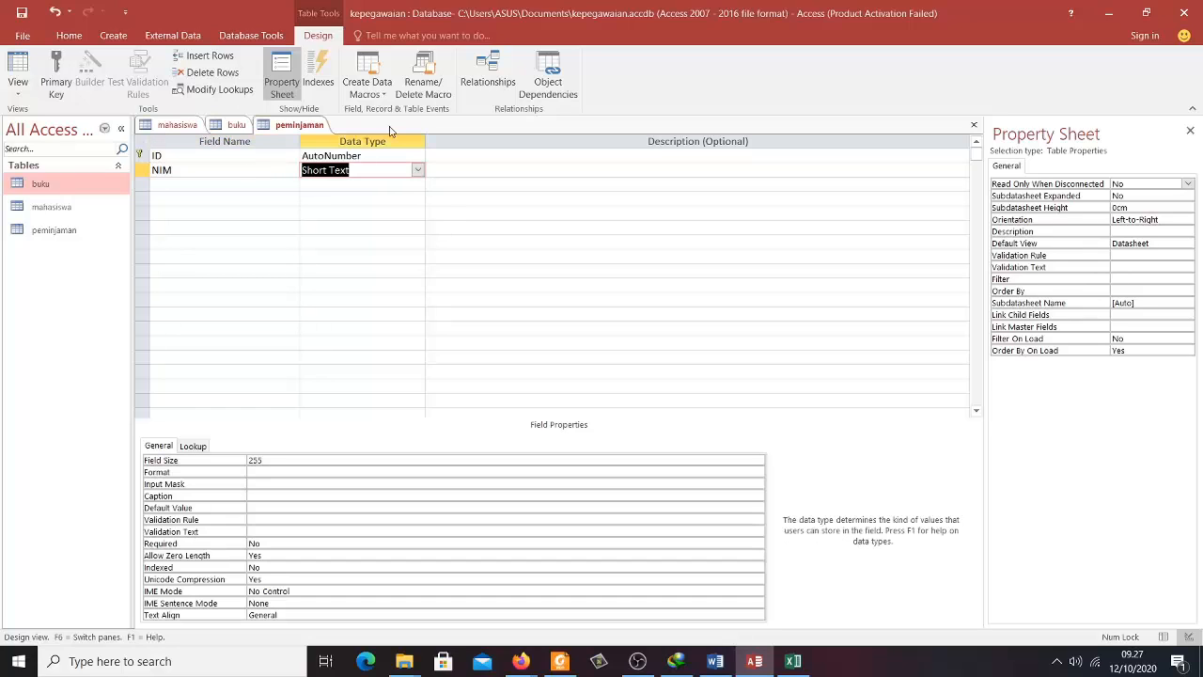
{"action": "left_click", "coordinate": [247, 462]}
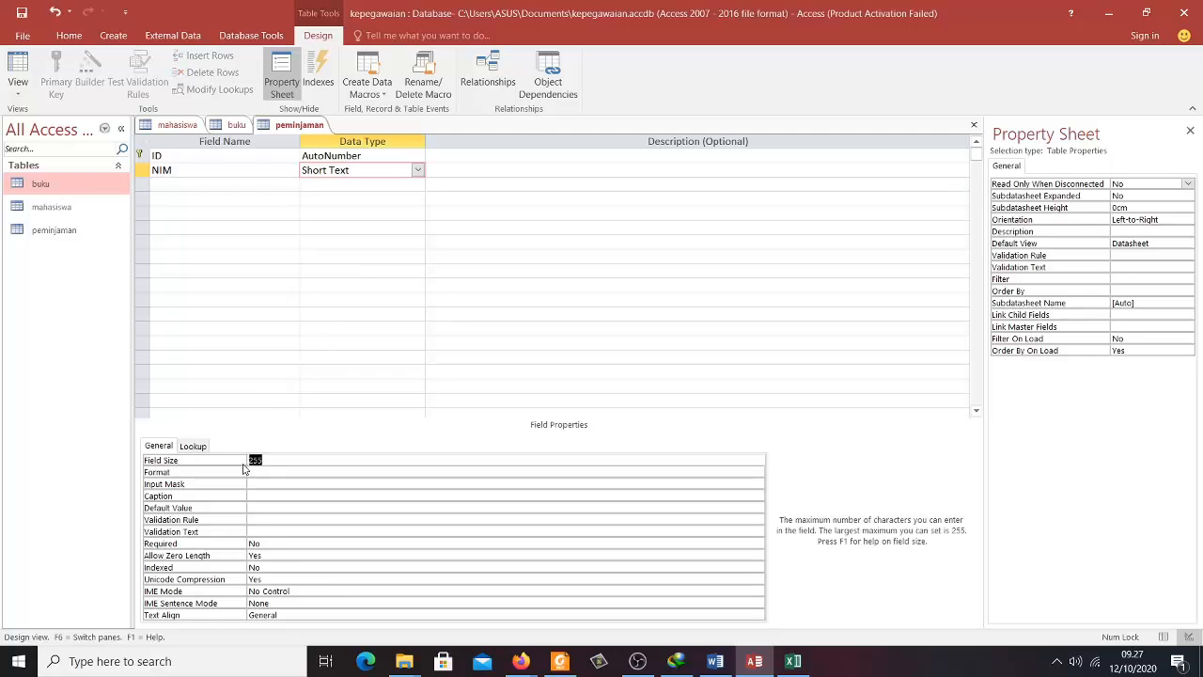
{"action": "type", "text": "10"}
{"action": "left_click", "coordinate": [218, 176]}
{"action": "left_click", "coordinate": [193, 184]}
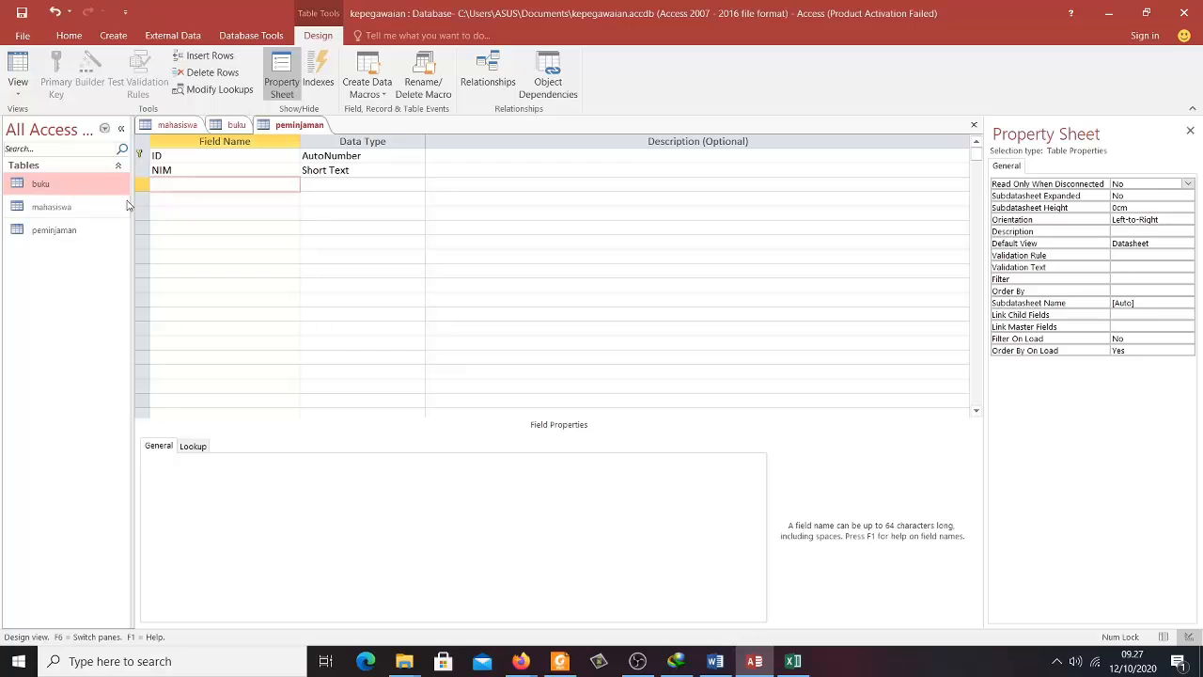
{"action": "left_click", "coordinate": [226, 125]}
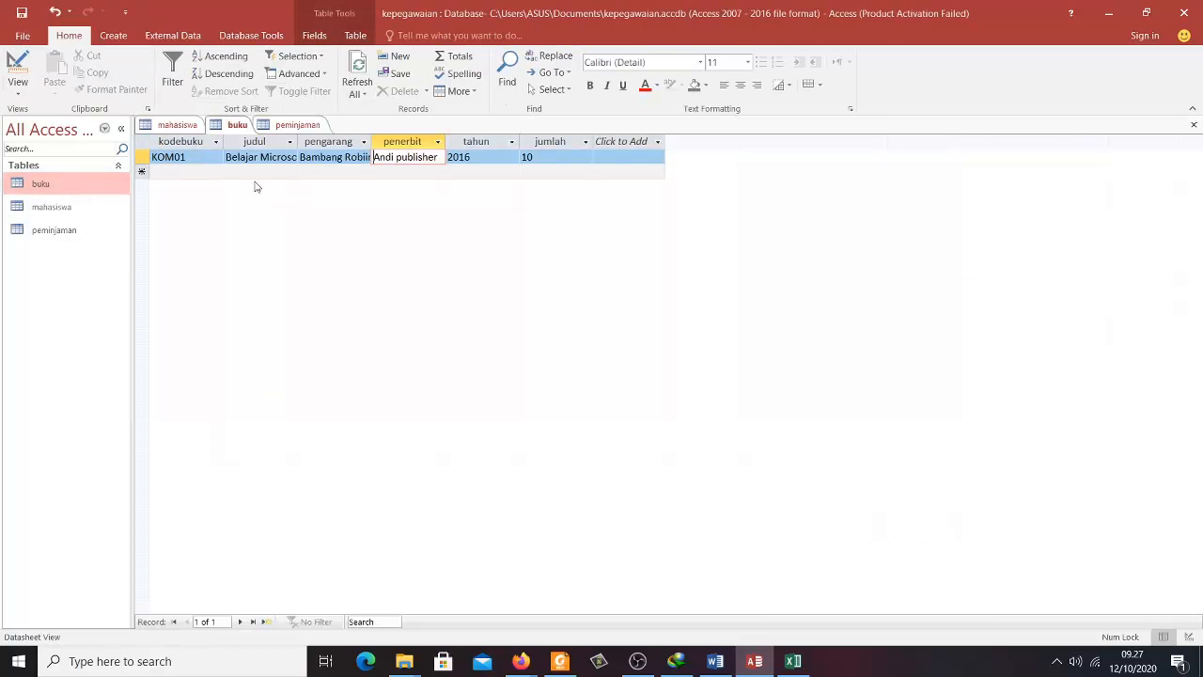
- Add a kodebuku Short Text field with Field Size 10 to peminjaman
{"action": "left_click", "coordinate": [308, 126]}
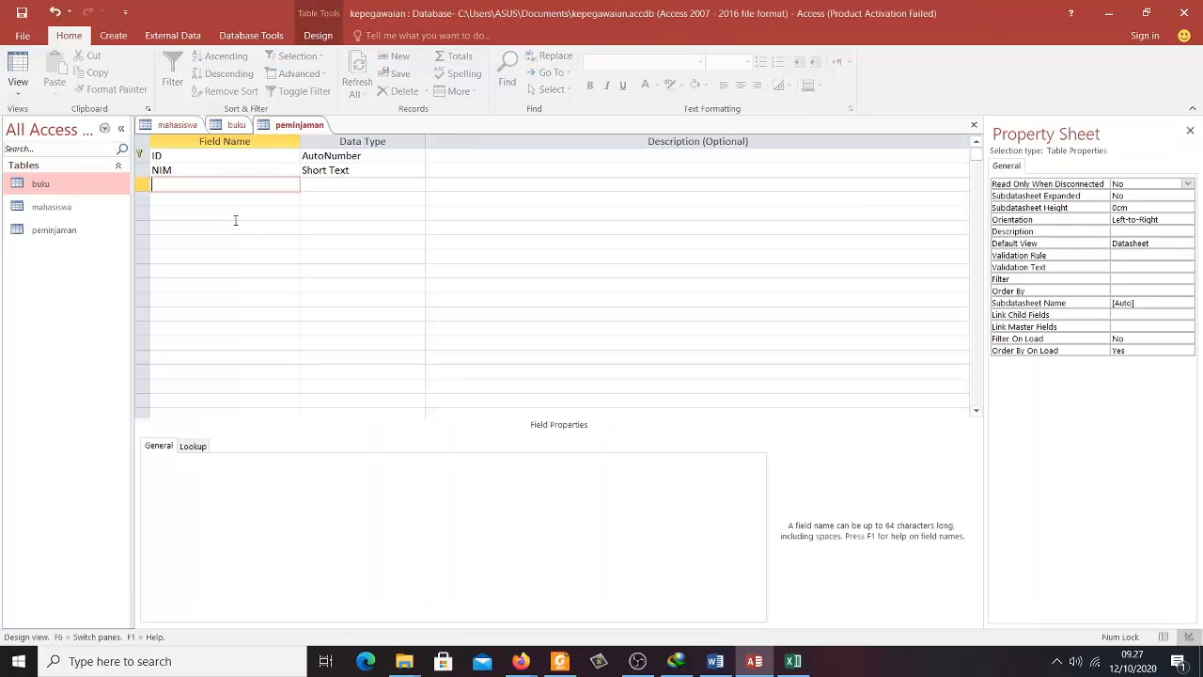
{"action": "type", "text": "kodebuku"}
{"action": "key", "text": "Tab"}
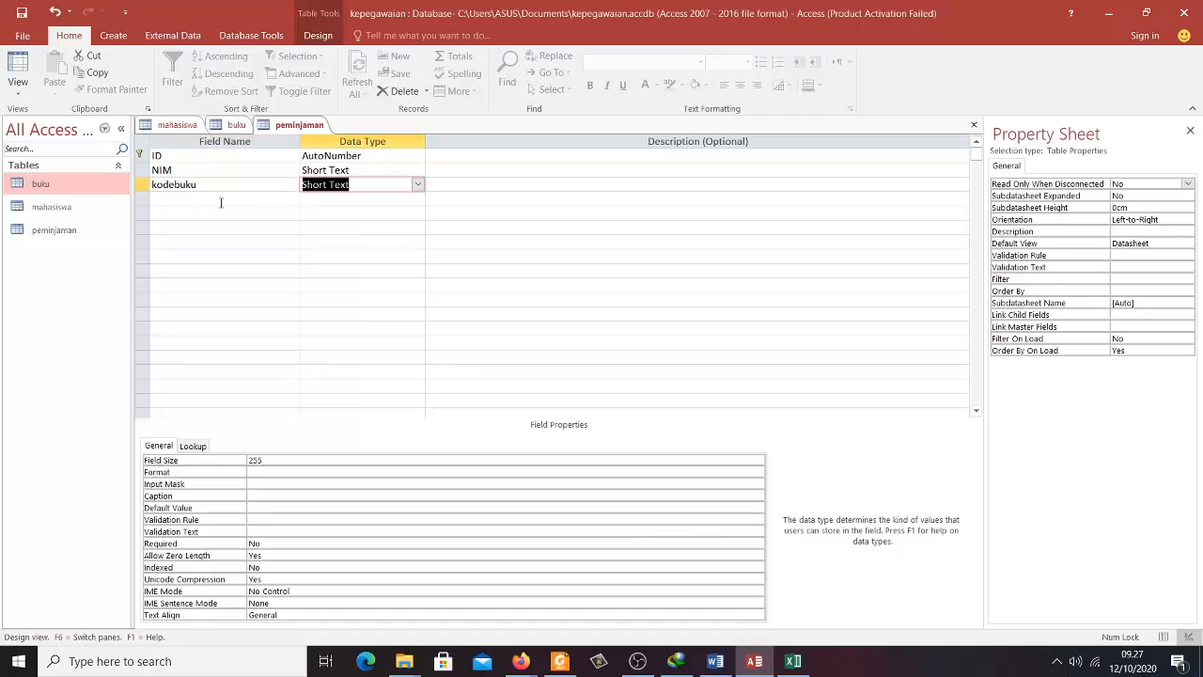
{"action": "left_click", "coordinate": [263, 458]}
{"action": "double_click", "coordinate": [268, 460]}
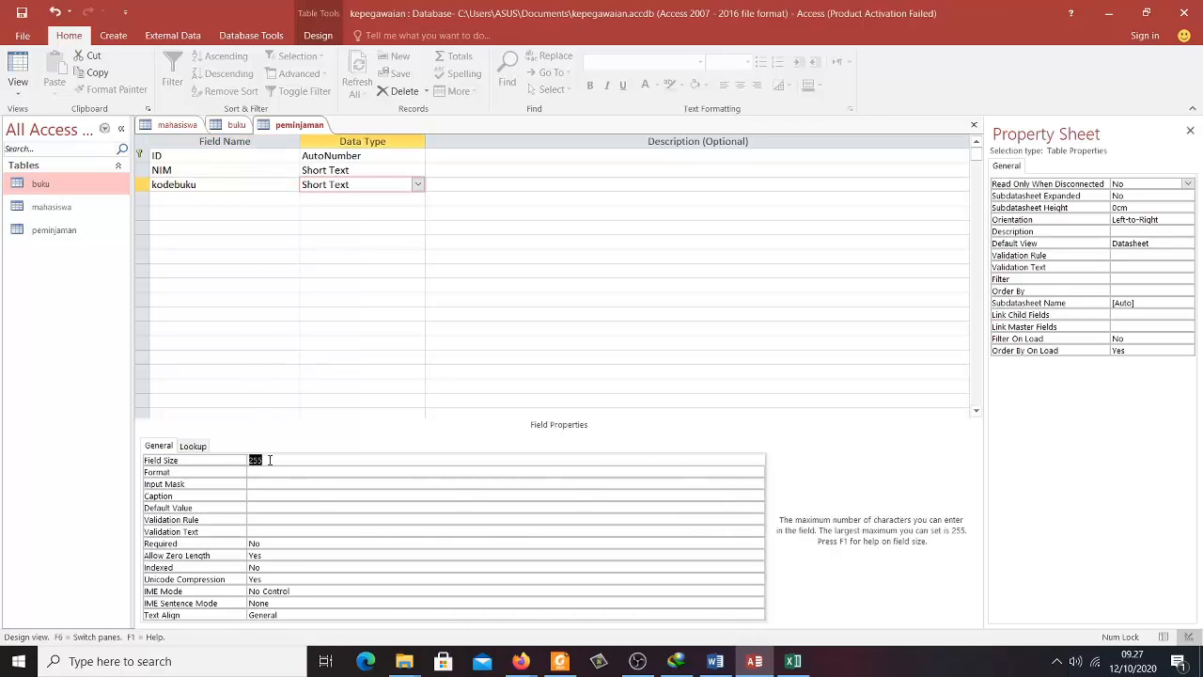
{"action": "type", "text": "10"}
{"action": "left_click", "coordinate": [243, 196]}
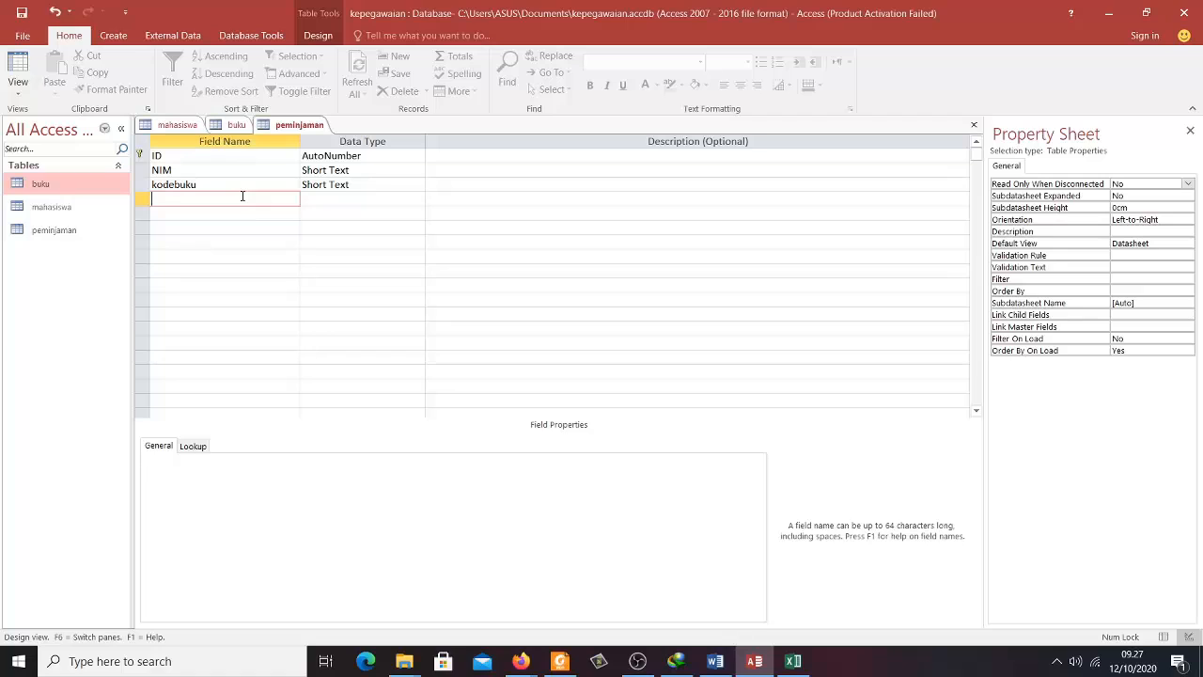
- Add a tglpinjam Date/Time field formatted as Short Date
{"action": "type", "text": "tglpinjam"}
{"action": "key", "text": "Tab"}
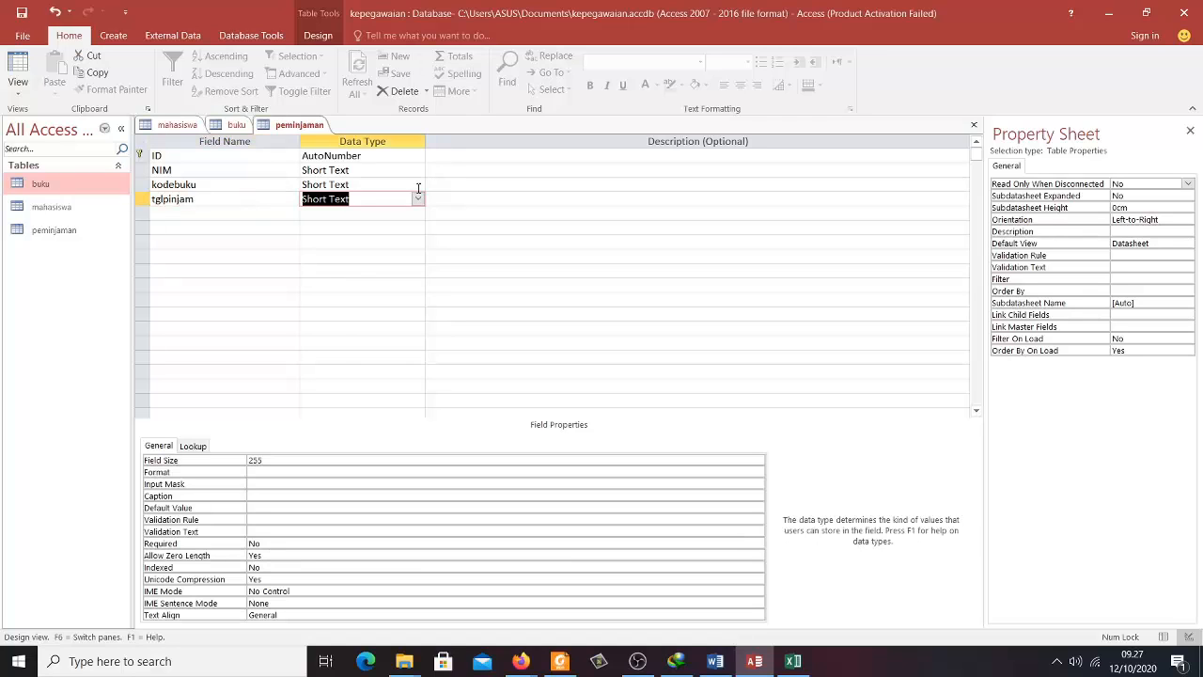
{"action": "left_click", "coordinate": [417, 198]}
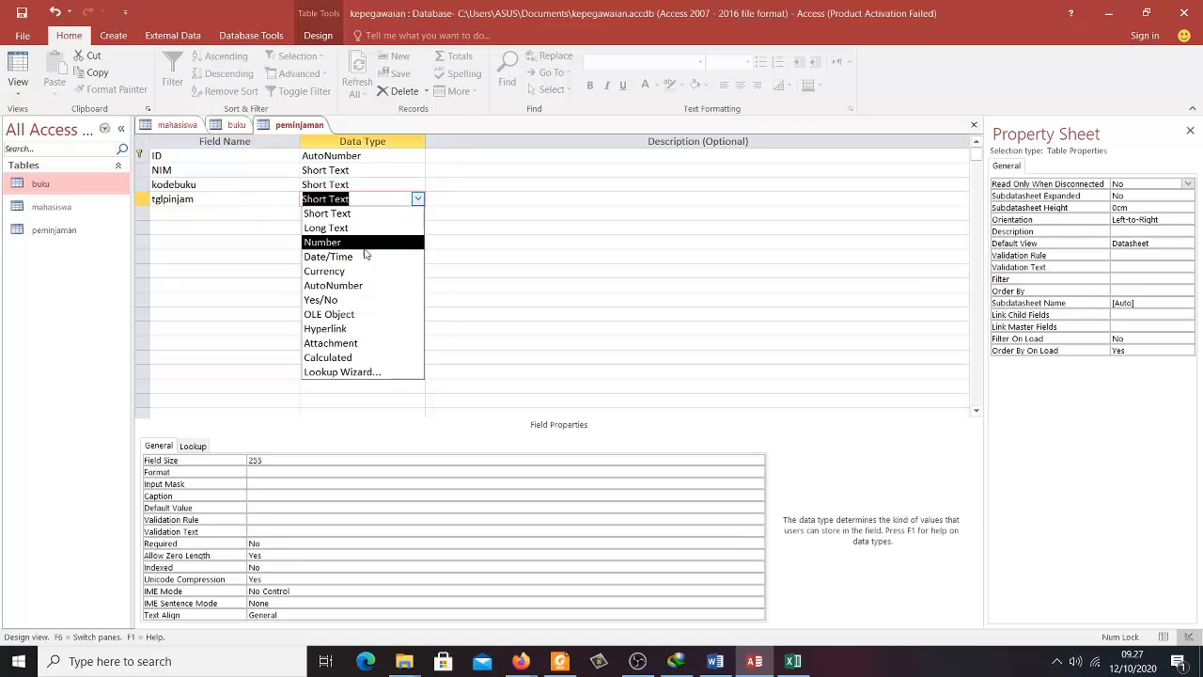
{"action": "left_click", "coordinate": [363, 256]}
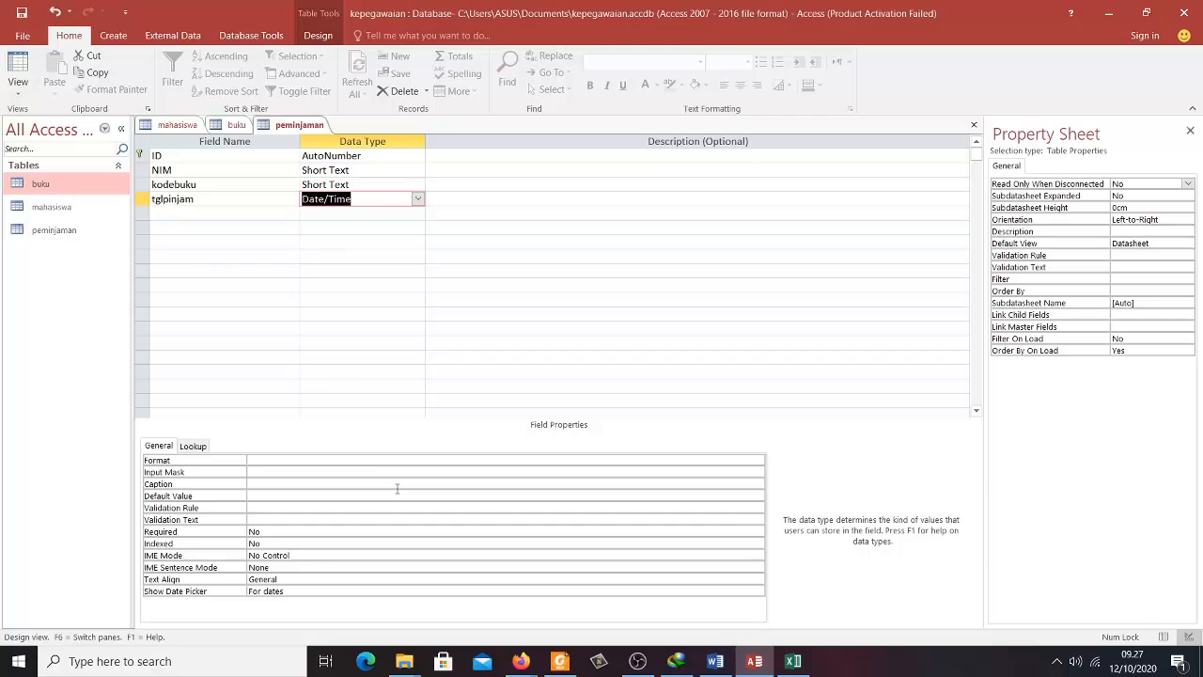
{"action": "left_click", "coordinate": [276, 459]}
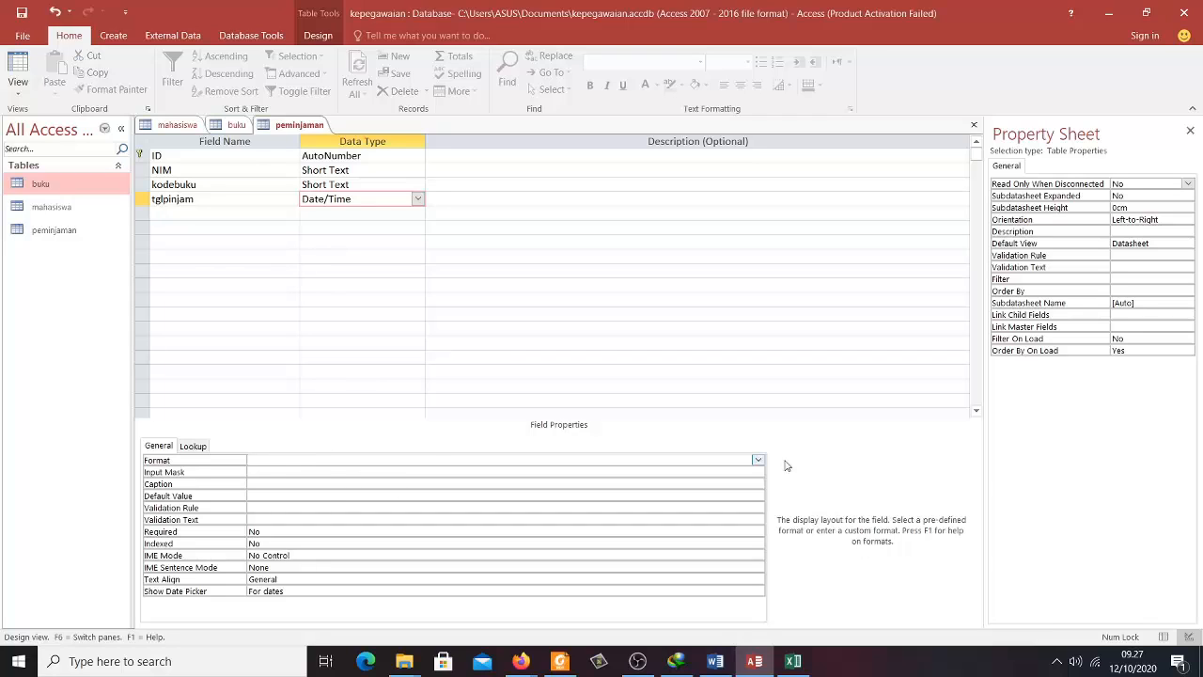
{"action": "left_click", "coordinate": [758, 459]}
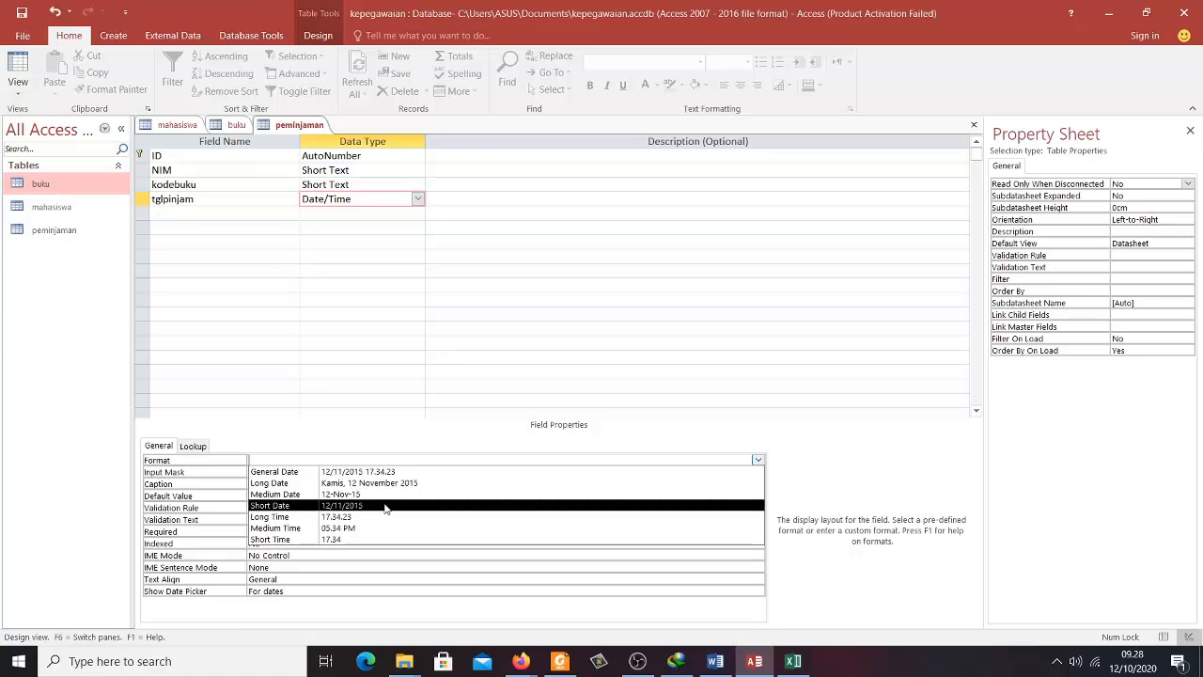
{"action": "left_click", "coordinate": [385, 508]}
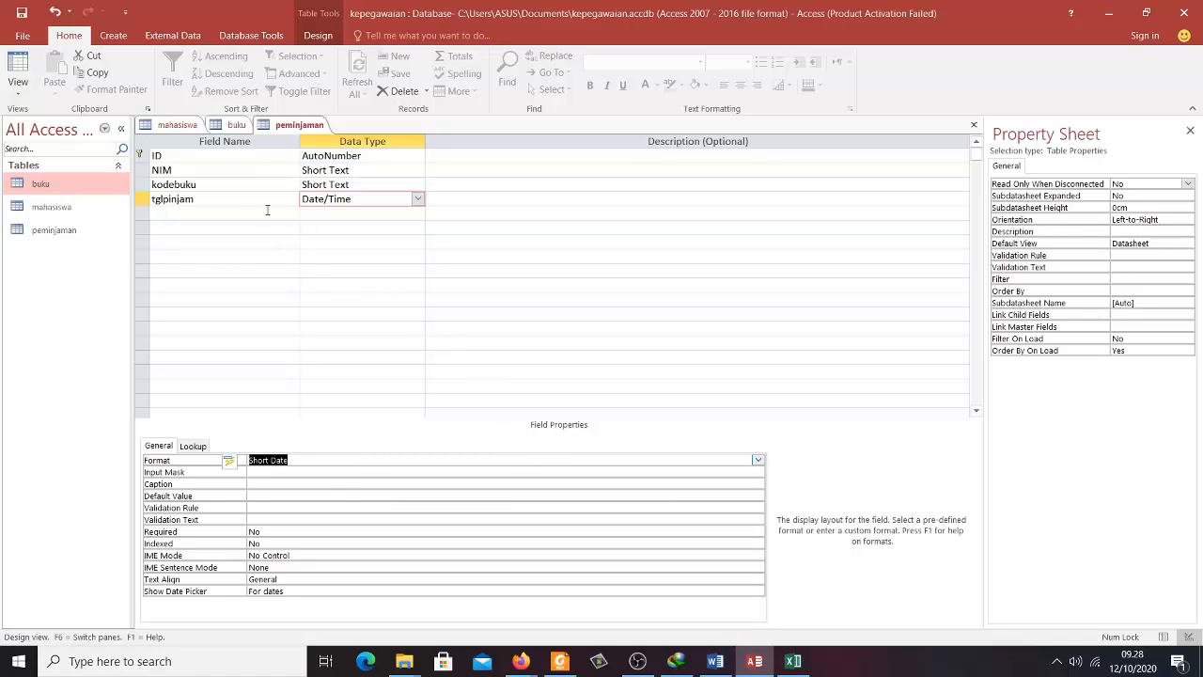
{"action": "left_click", "coordinate": [267, 211]}
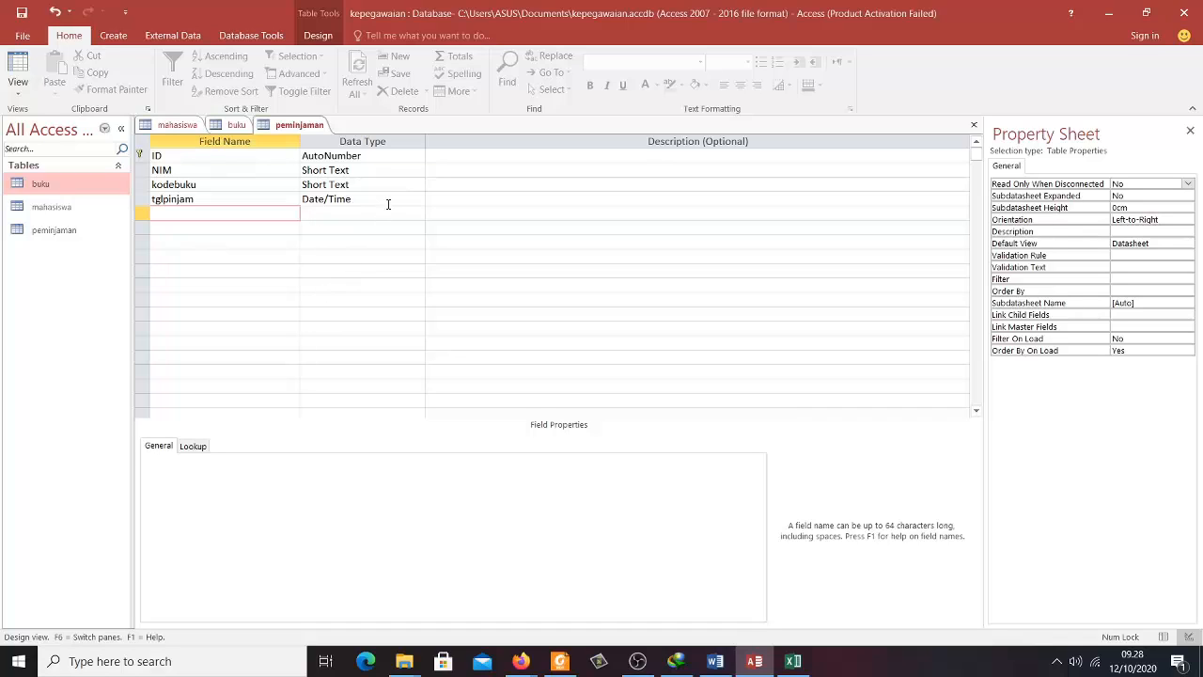
- Add a tglkembali Date/Time field formatted as Short Date
{"action": "type", "text": "tglkembali"}
{"action": "key", "text": "Tab"}
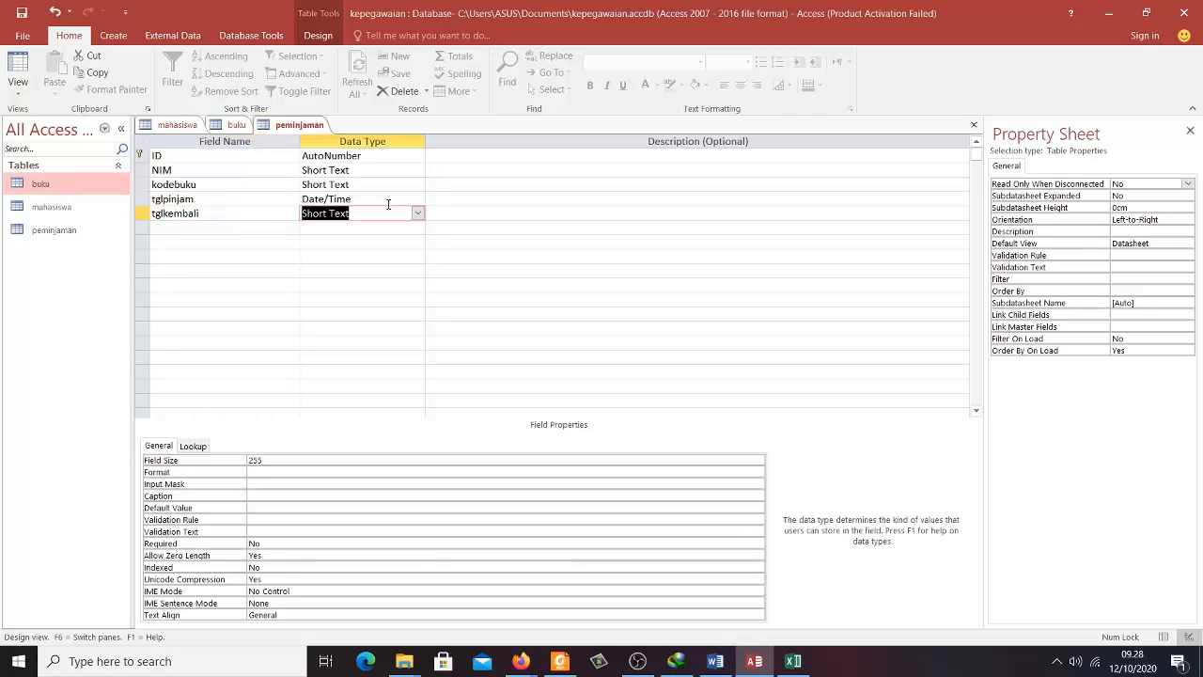
{"action": "left_click", "coordinate": [417, 214]}
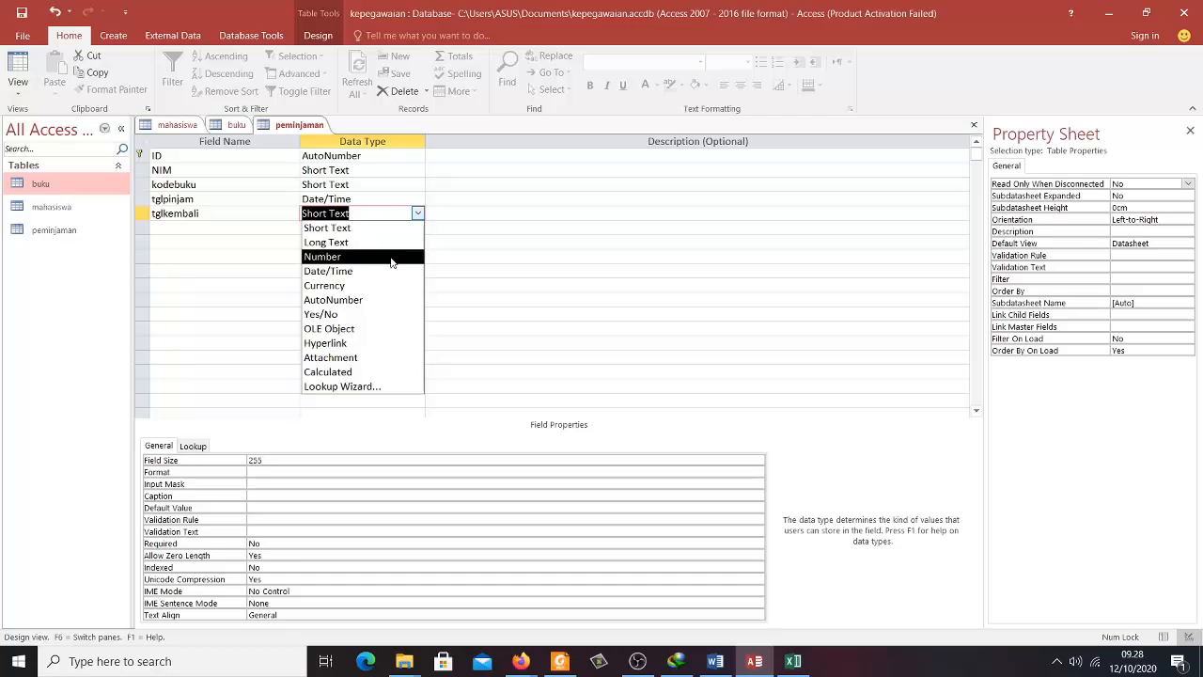
{"action": "left_click", "coordinate": [384, 270]}
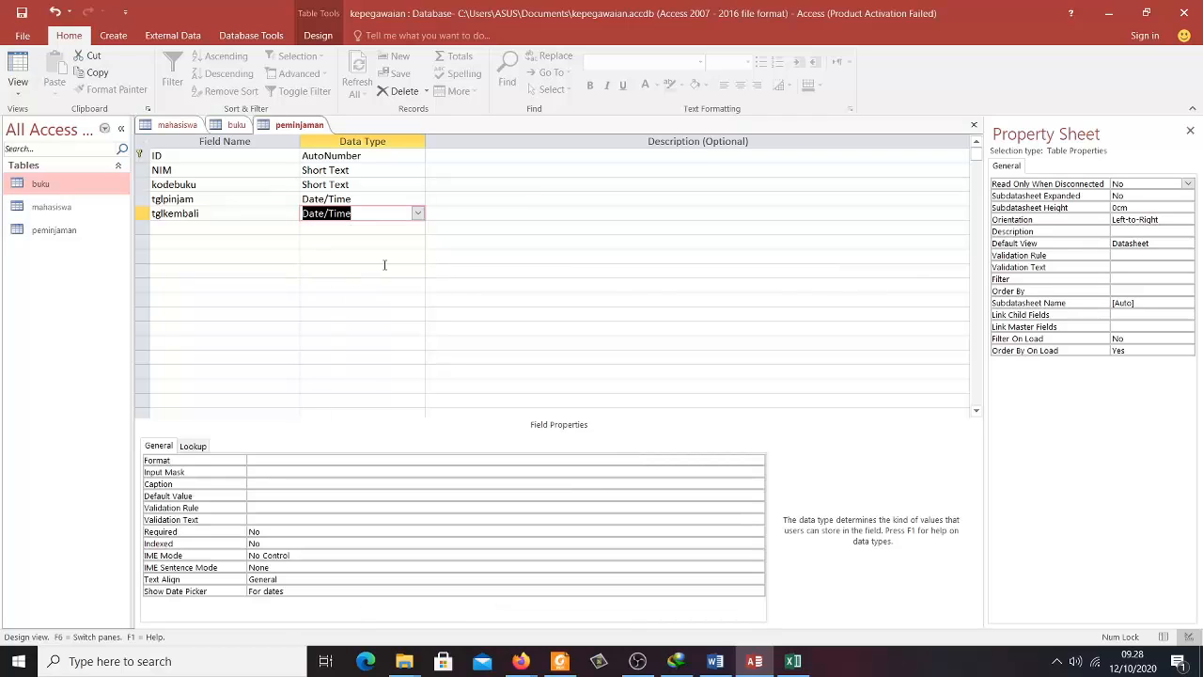
{"action": "left_click", "coordinate": [365, 459]}
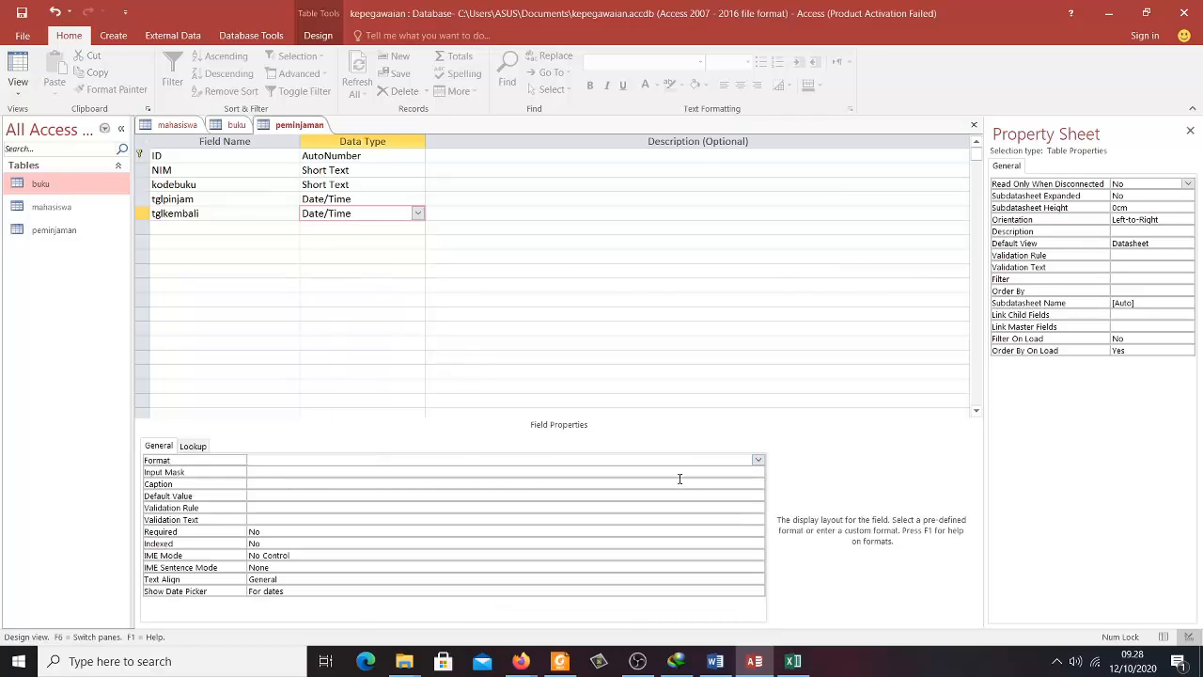
{"action": "left_click", "coordinate": [758, 460]}
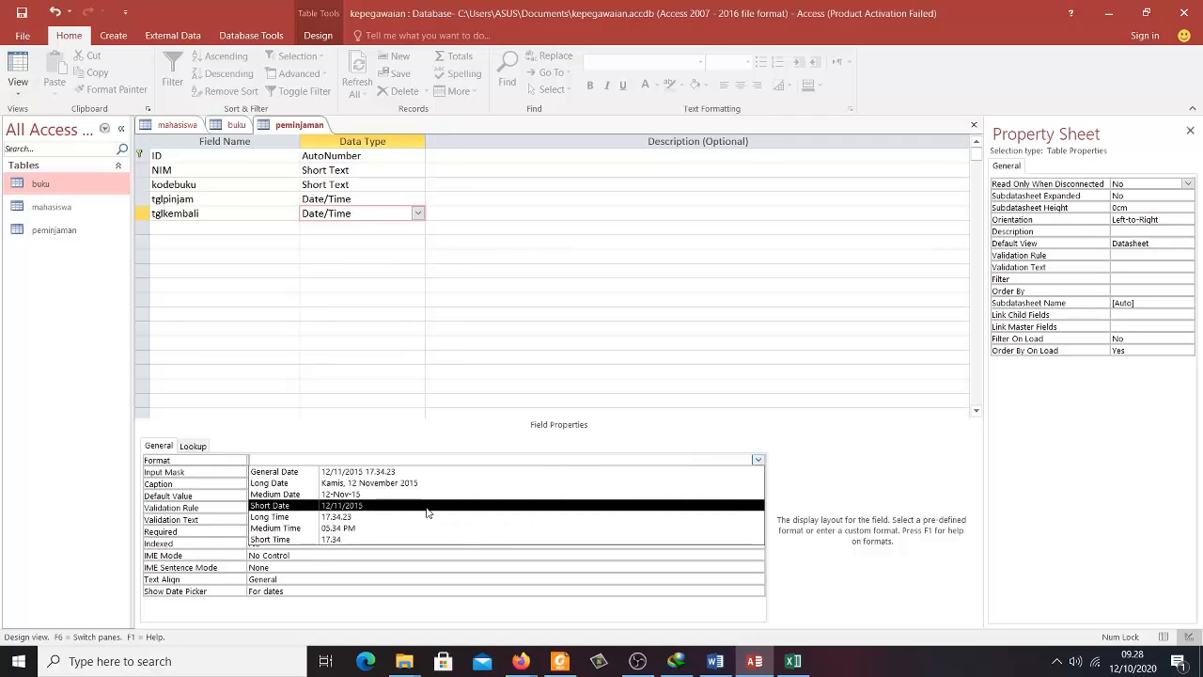
{"action": "left_click", "coordinate": [428, 509]}
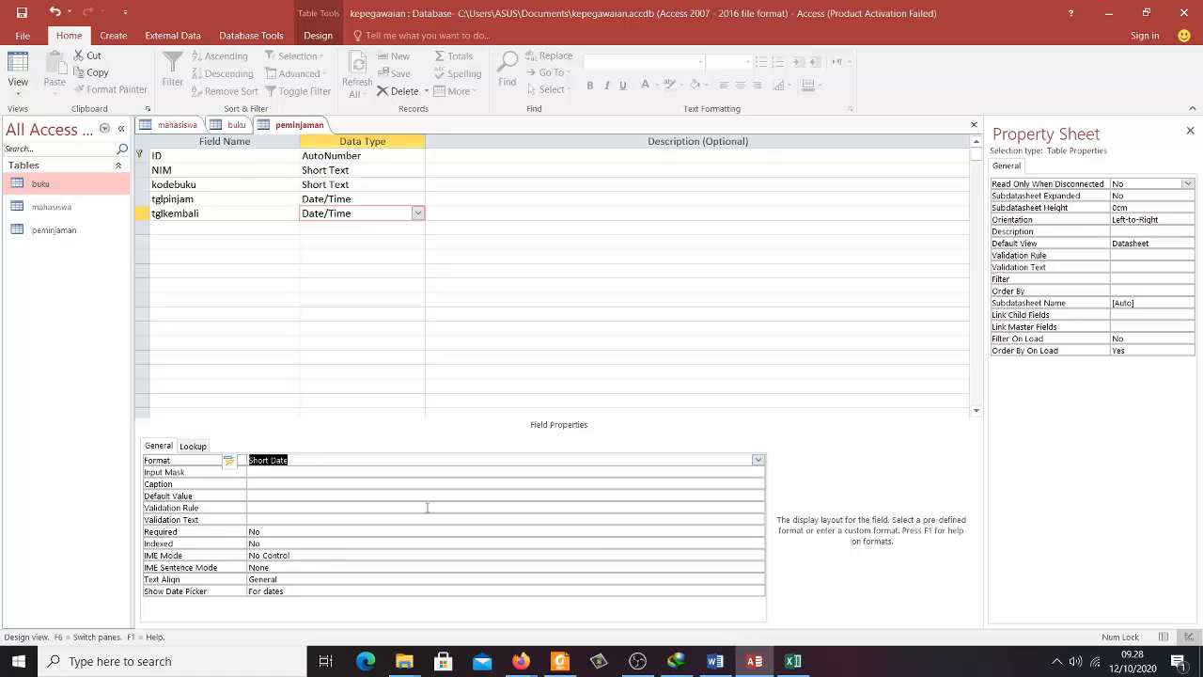
{"action": "left_click", "coordinate": [251, 231]}
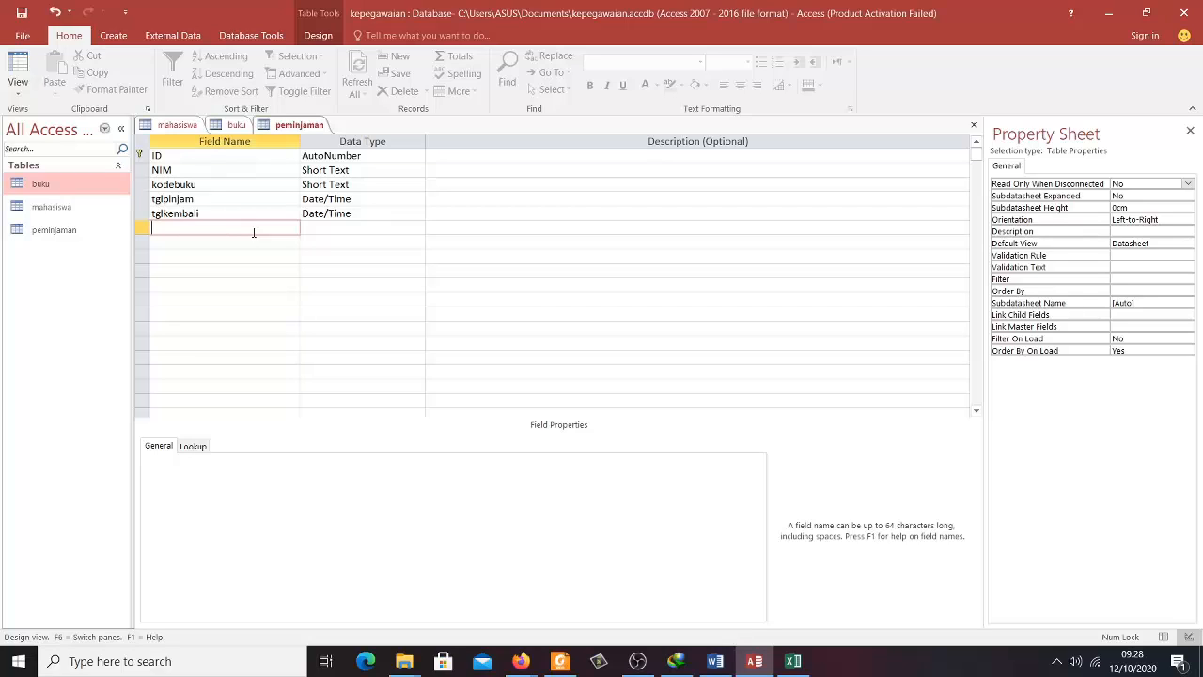
- Add a Currency denda field, save the design, and view peminjaman as a datasheet
{"action": "type", "text": "denda"}
{"action": "key", "text": "Tab"}
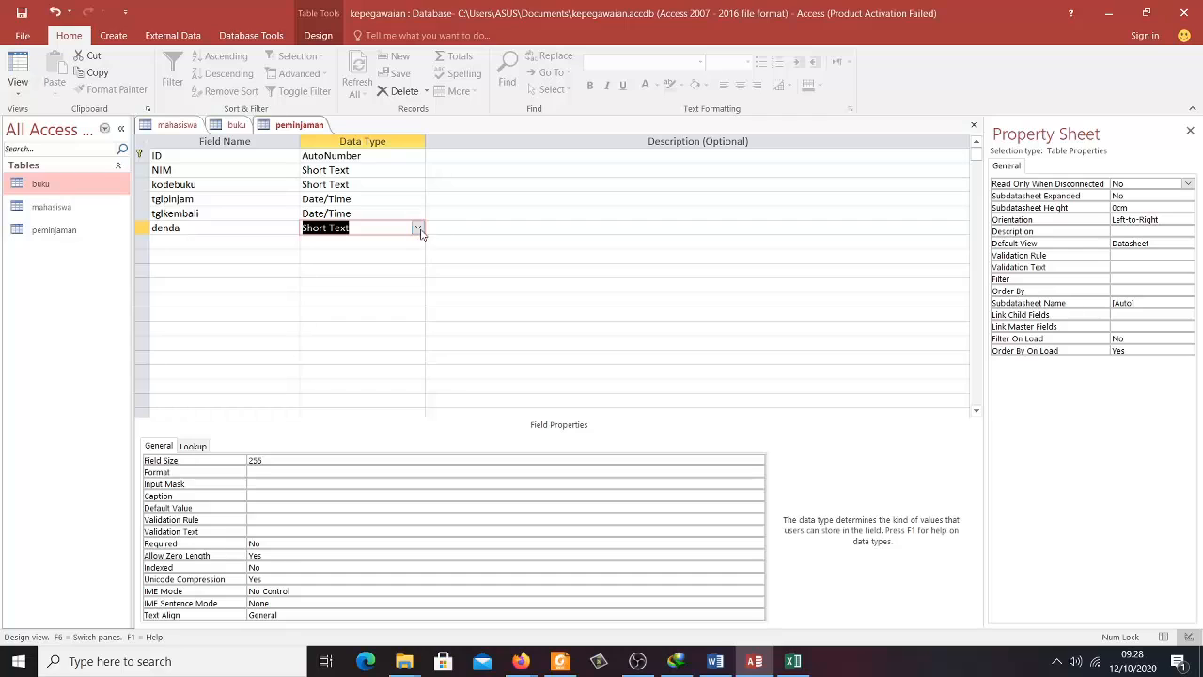
{"action": "left_click", "coordinate": [417, 228]}
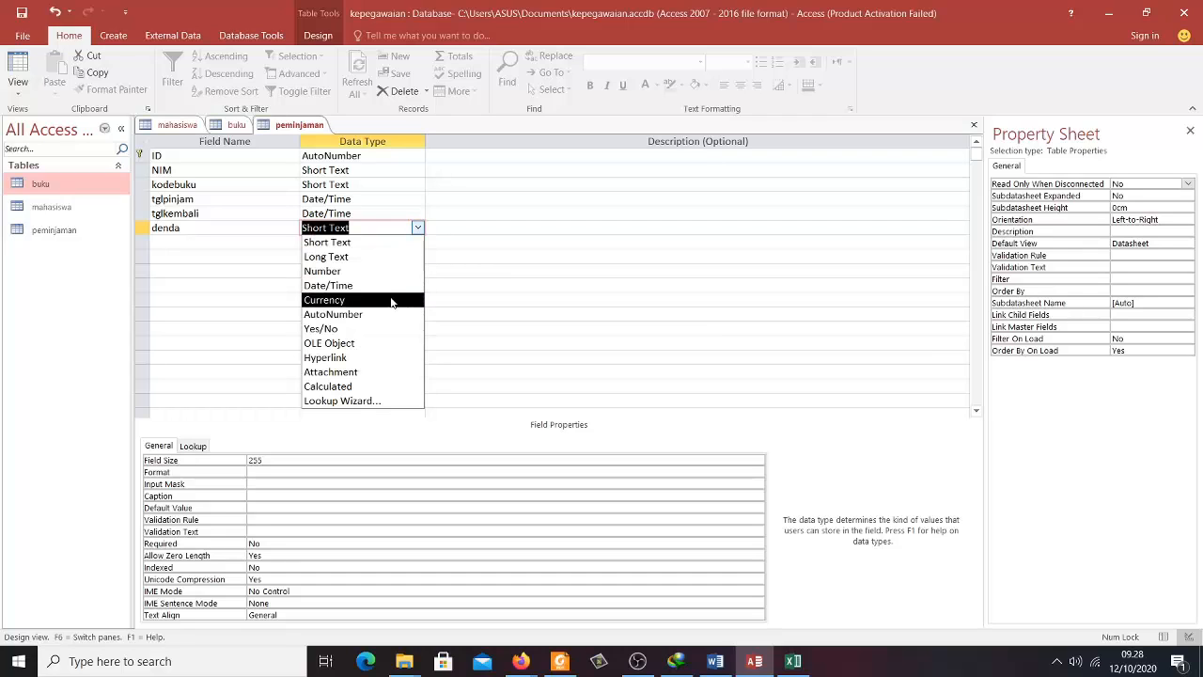
{"action": "left_click", "coordinate": [392, 300]}
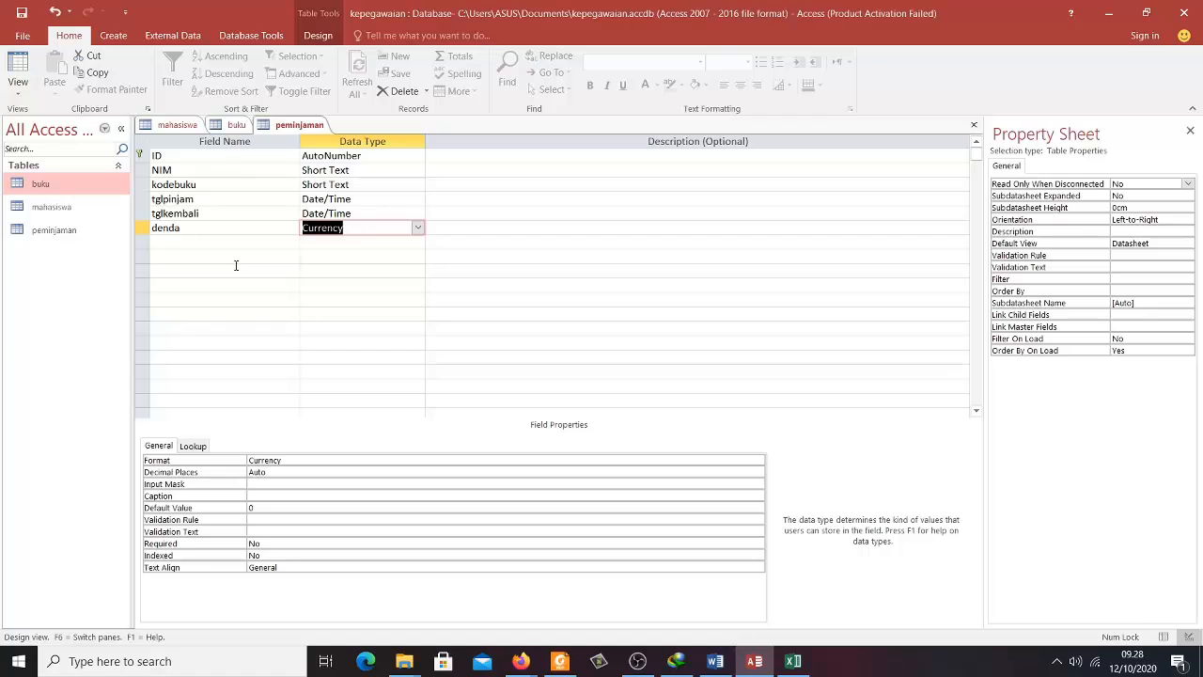
{"action": "left_click", "coordinate": [22, 18]}
{"action": "left_click", "coordinate": [17, 68]}
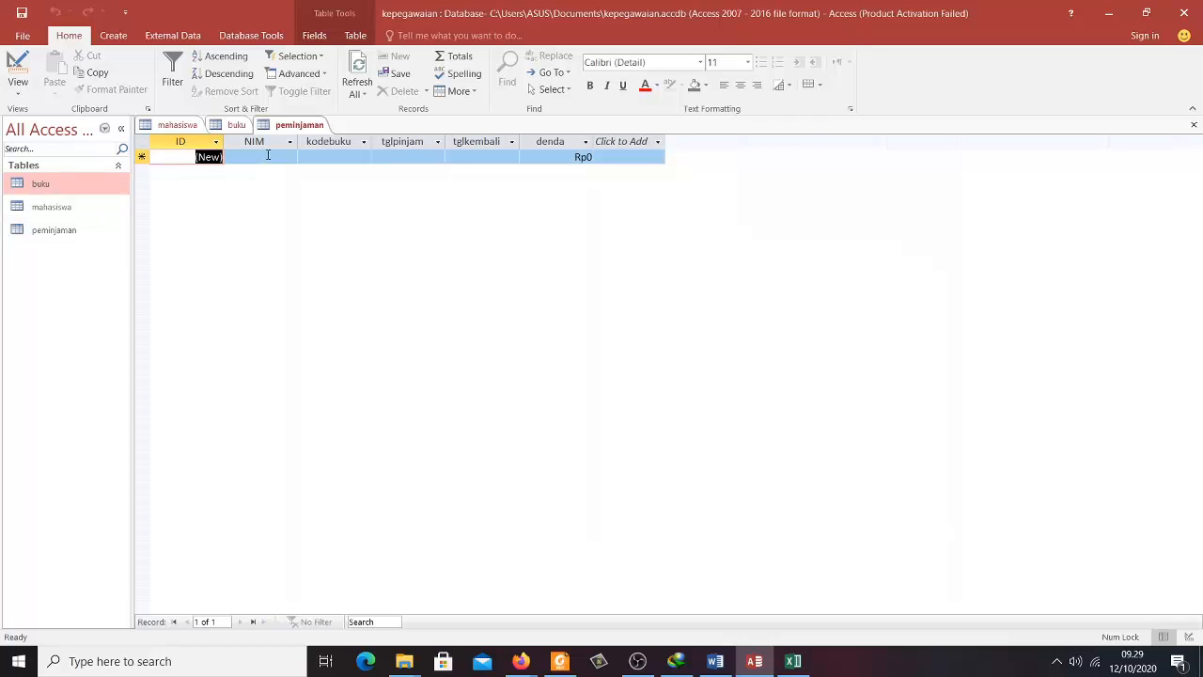
- Open the mahasiswa and buku datasheets alongside peminjaman
{"action": "double_click", "coordinate": [53, 207]}
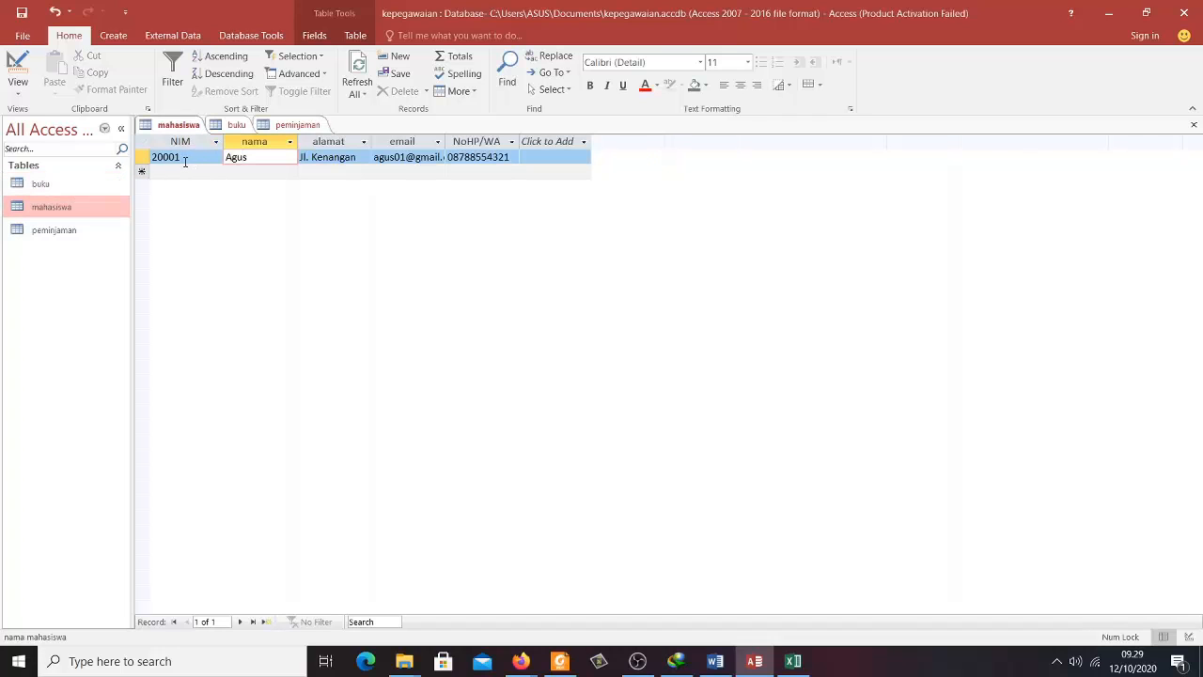
{"action": "double_click", "coordinate": [80, 186]}
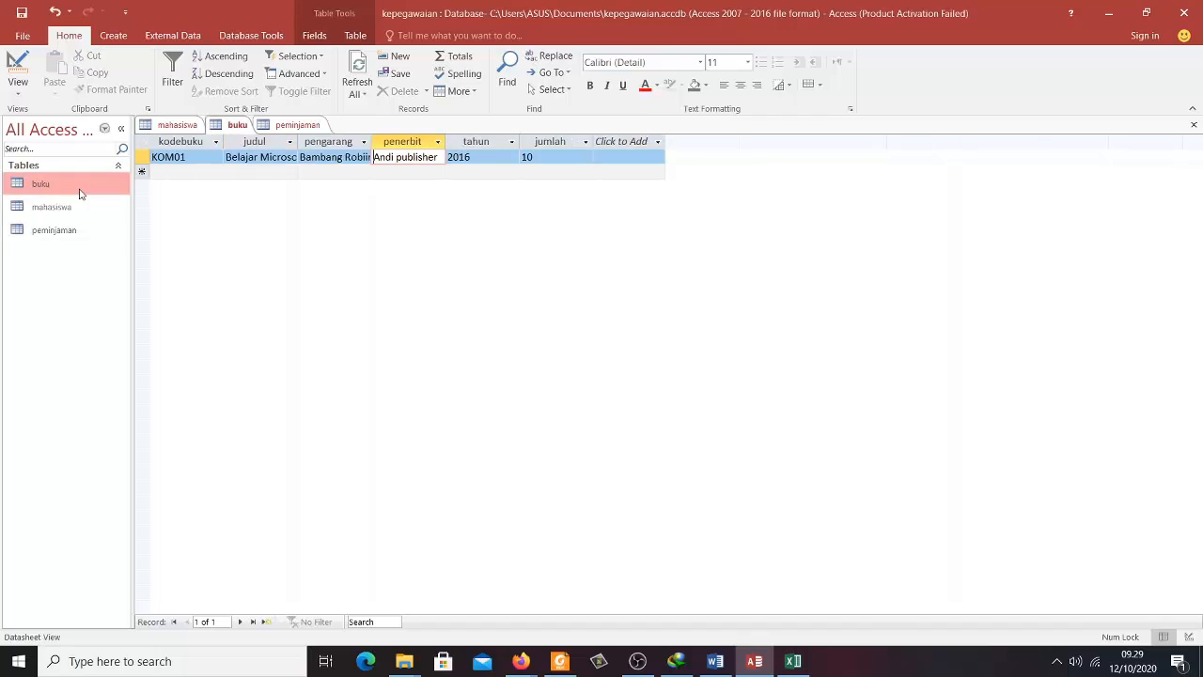
{"action": "double_click", "coordinate": [50, 233]}
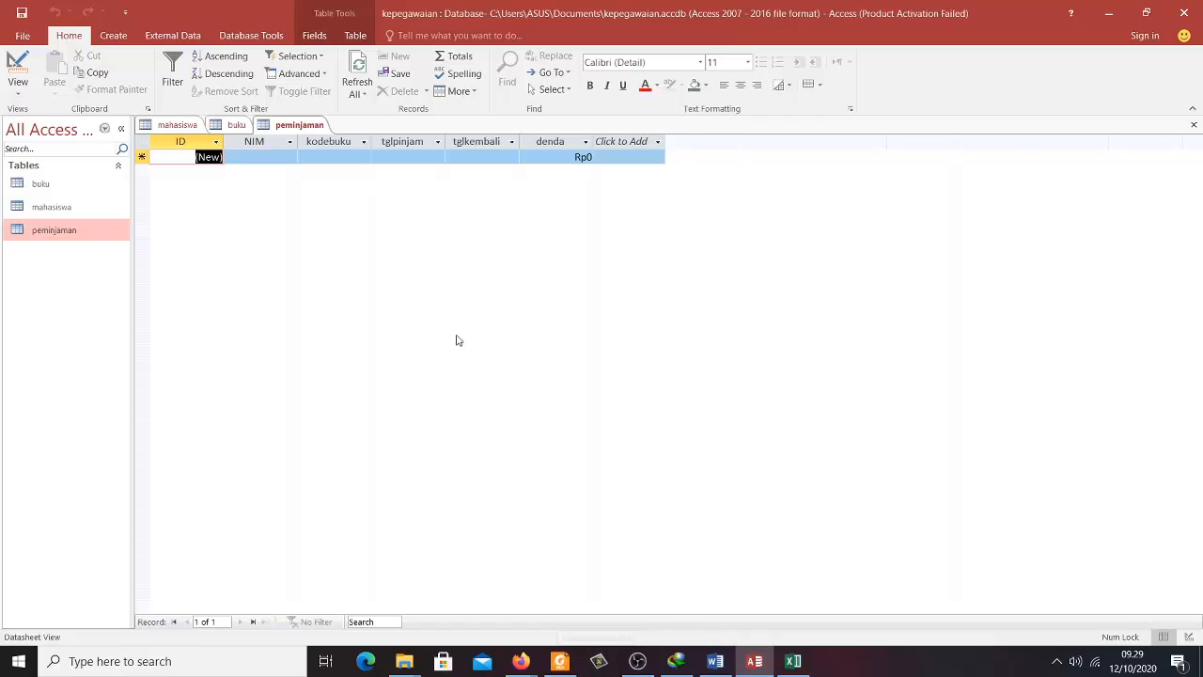
- Close the peminjaman, buku and mahasiswa tables
{"action": "left_click", "coordinate": [308, 129]}
{"action": "right_click", "coordinate": [308, 129]}
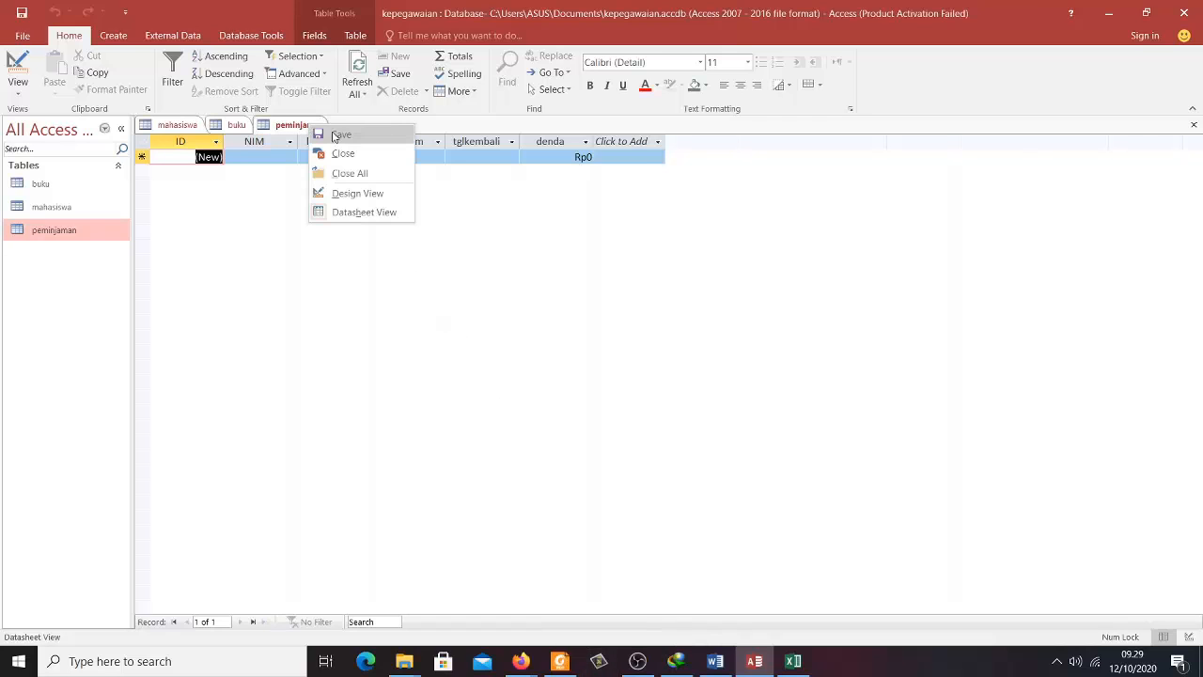
{"action": "left_click", "coordinate": [318, 154]}
{"action": "right_click", "coordinate": [243, 132]}
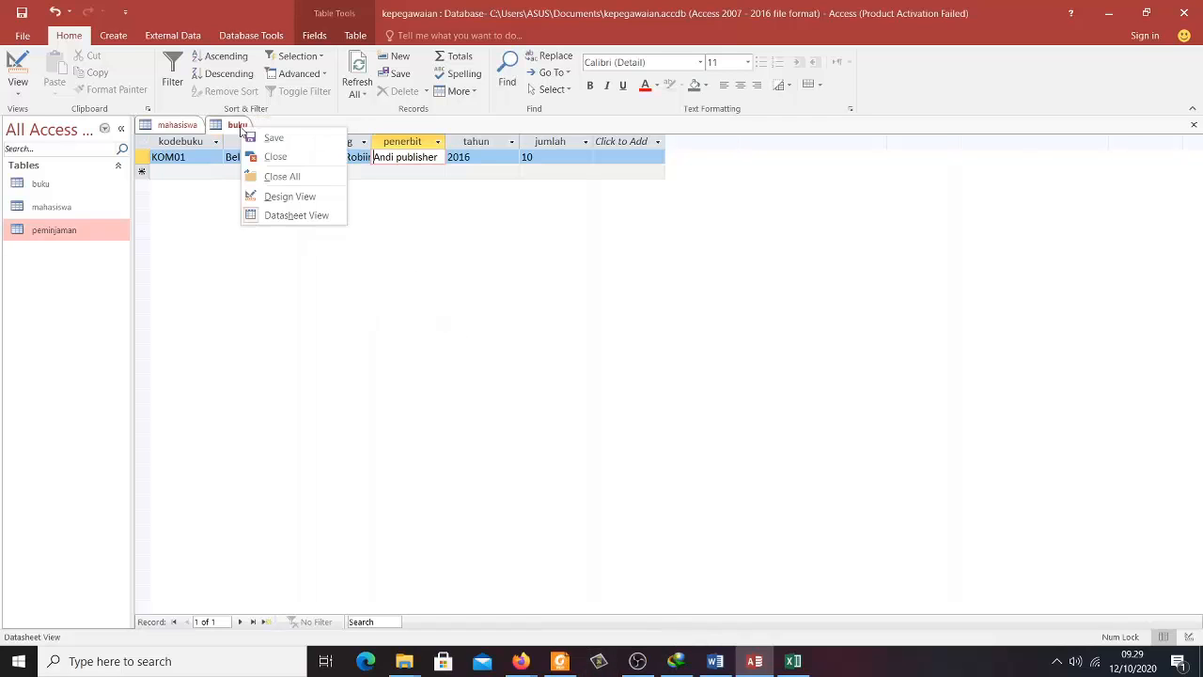
{"action": "left_click", "coordinate": [252, 153]}
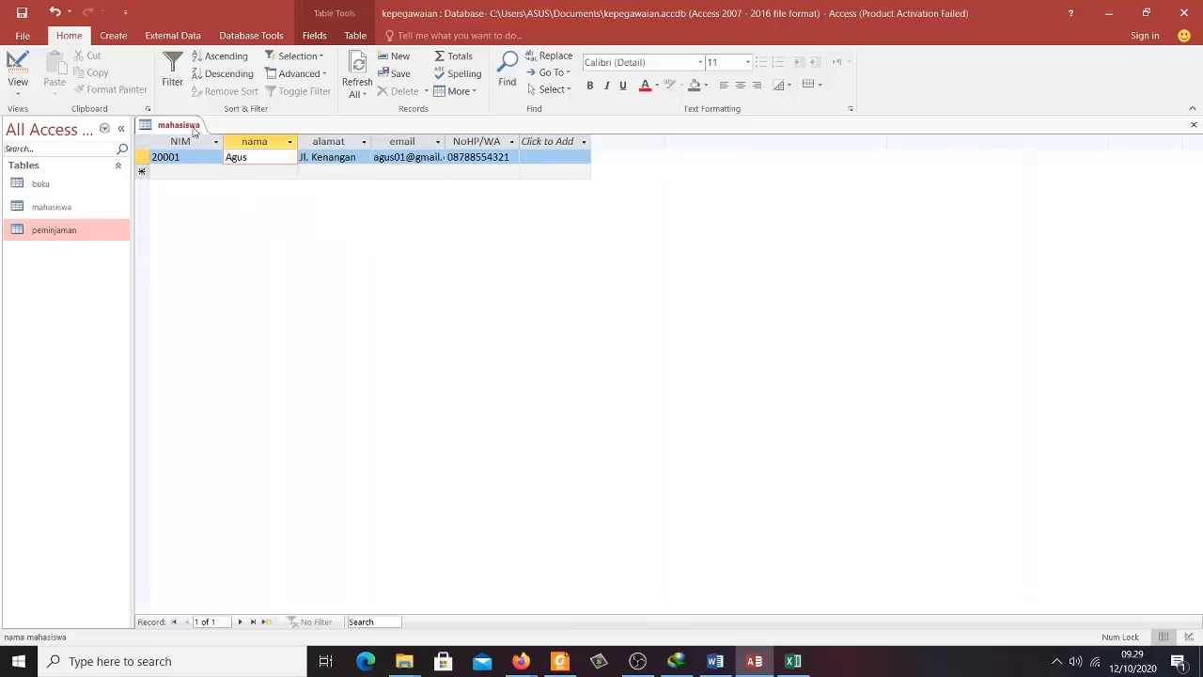
{"action": "right_click", "coordinate": [193, 129]}
{"action": "left_click", "coordinate": [203, 154]}
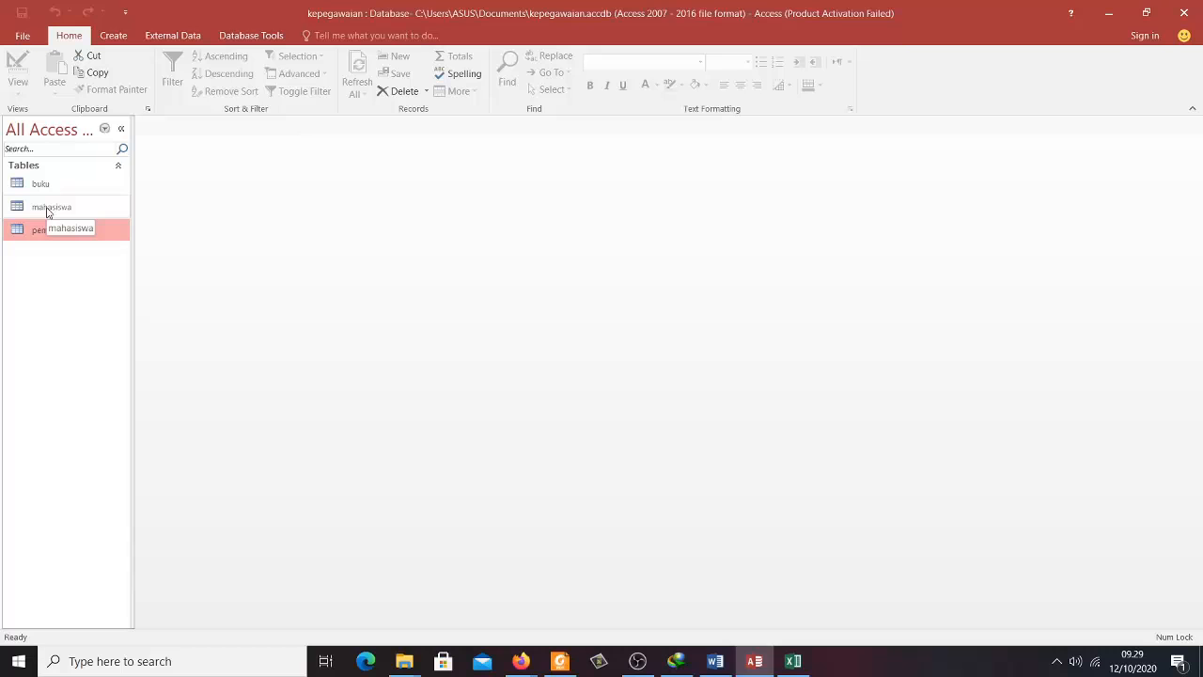
- Reopen peminjaman, then mahasiswa and buku to check student NIMs and book codes
{"action": "double_click", "coordinate": [51, 230]}
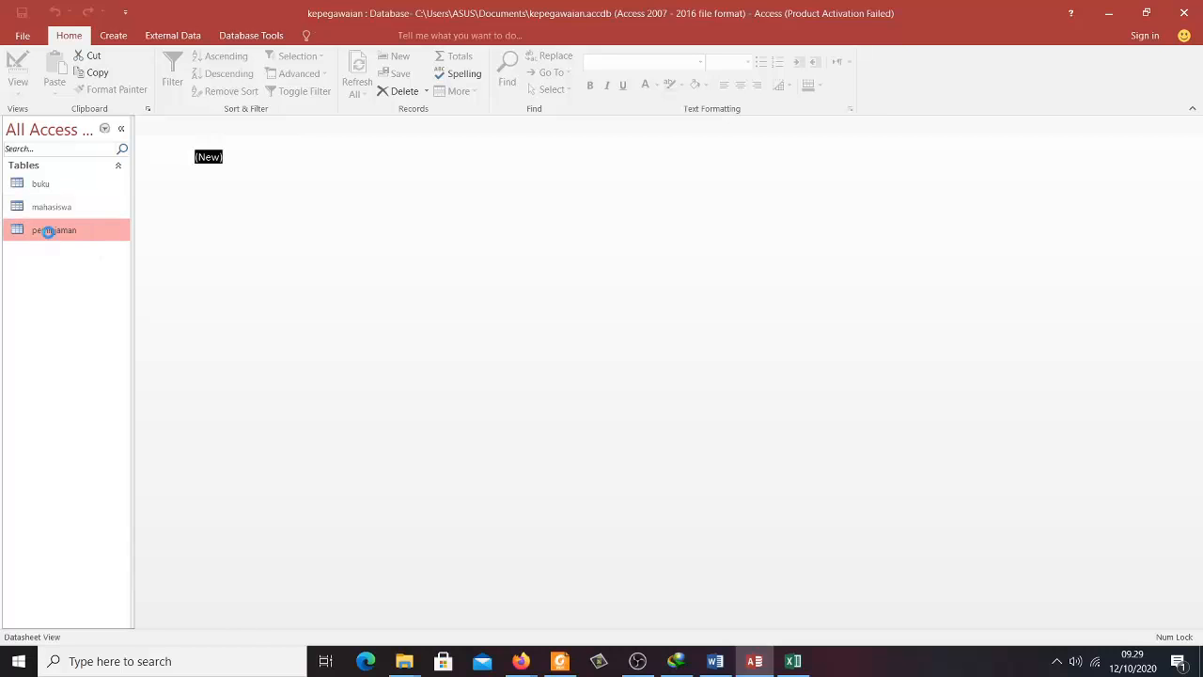
{"action": "left_click", "coordinate": [252, 158]}
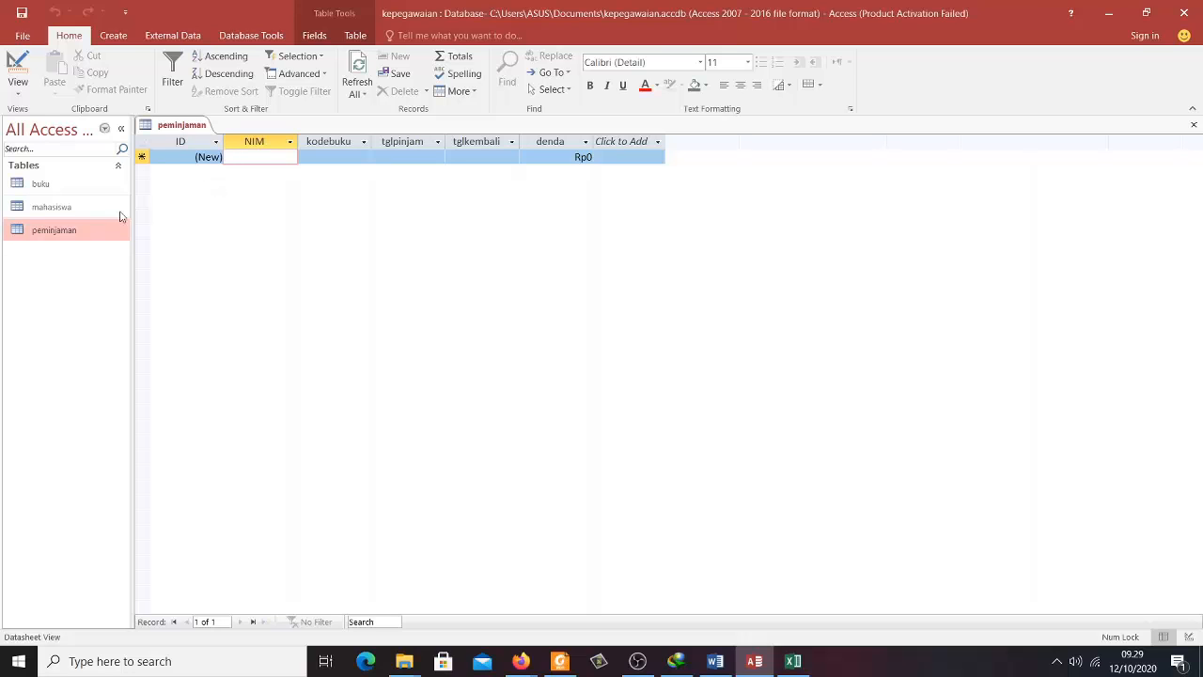
{"action": "double_click", "coordinate": [56, 206]}
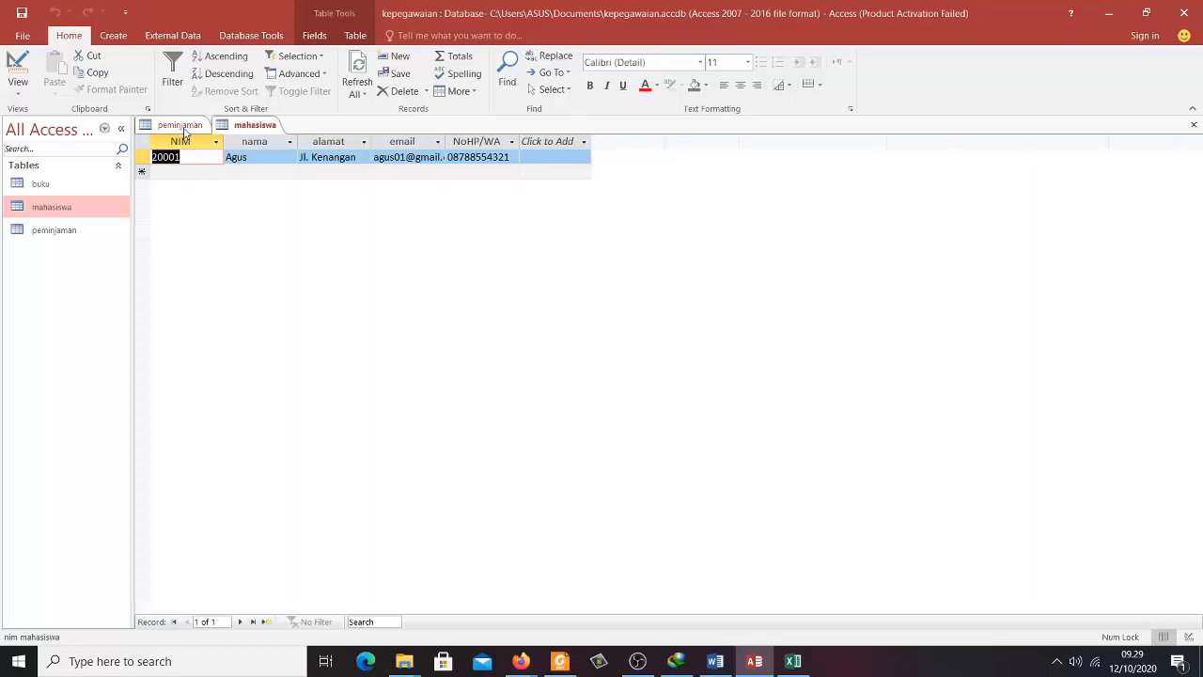
{"action": "left_click", "coordinate": [185, 132]}
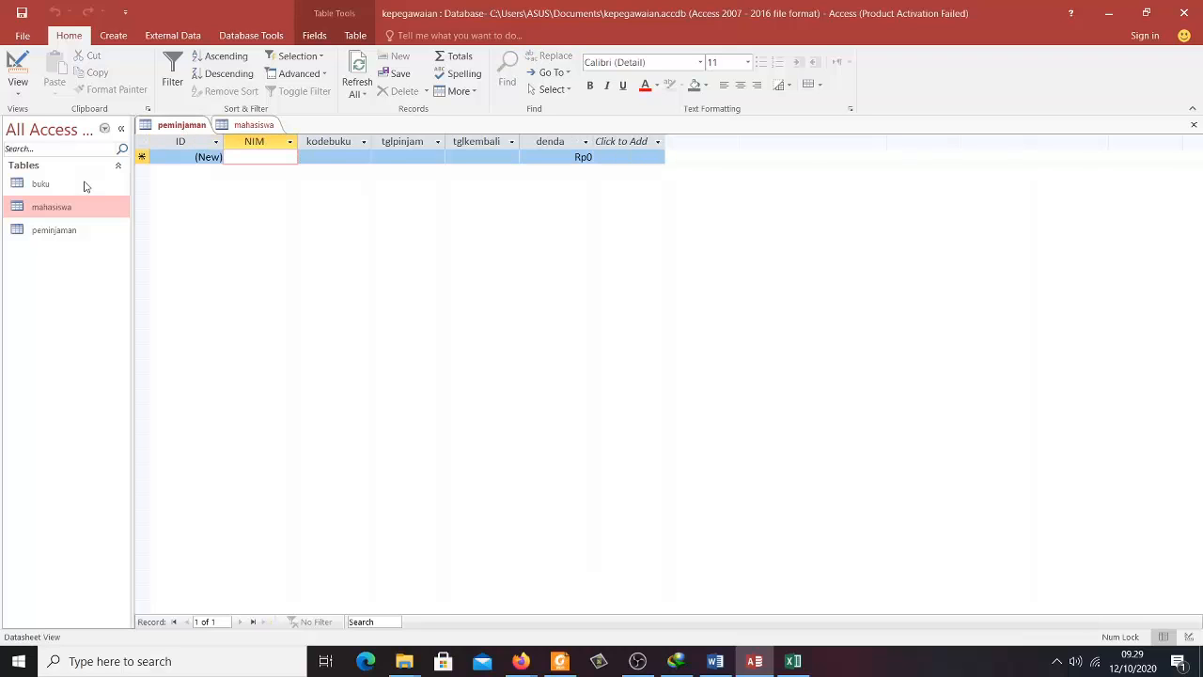
{"action": "double_click", "coordinate": [83, 185]}
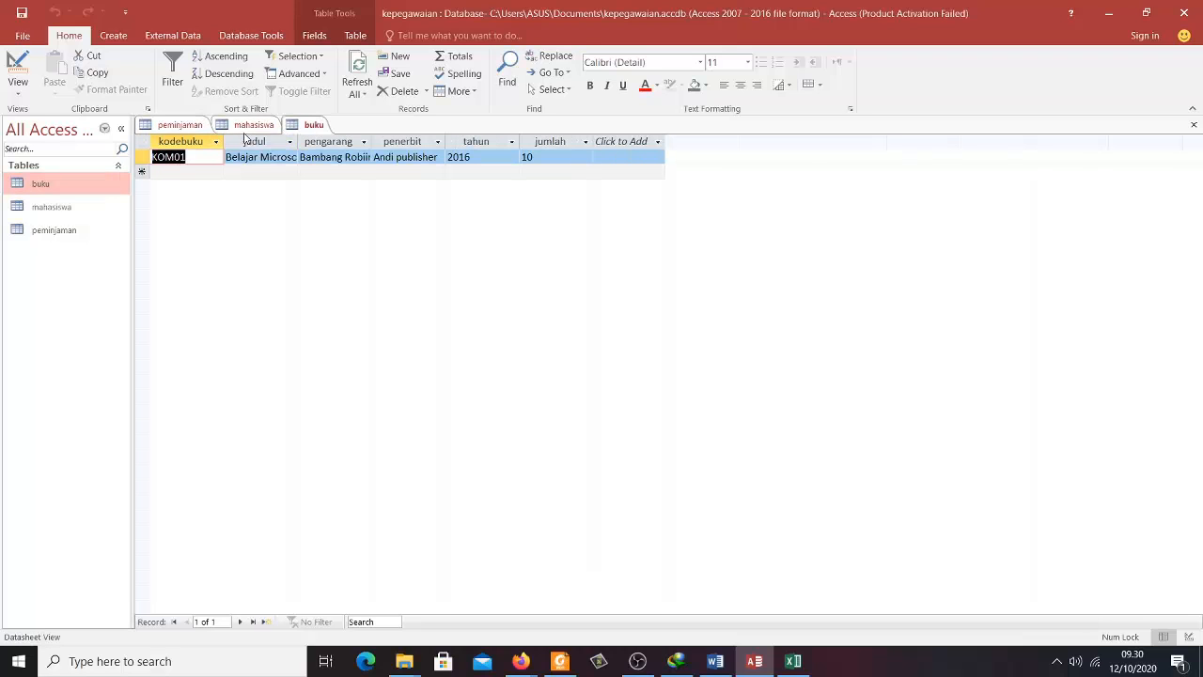
{"action": "left_click", "coordinate": [266, 132]}
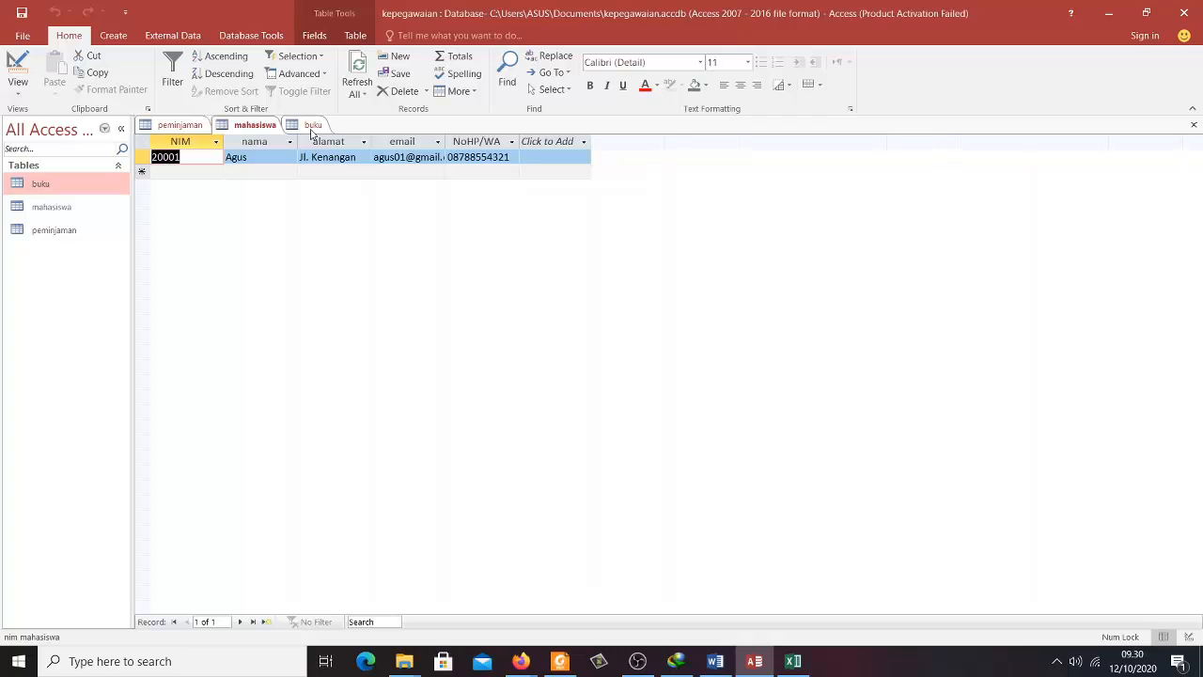
{"action": "left_click", "coordinate": [313, 130]}
- Start the first loan in peminjaman with NIM 20001 and its book code
{"action": "left_click", "coordinate": [194, 131]}
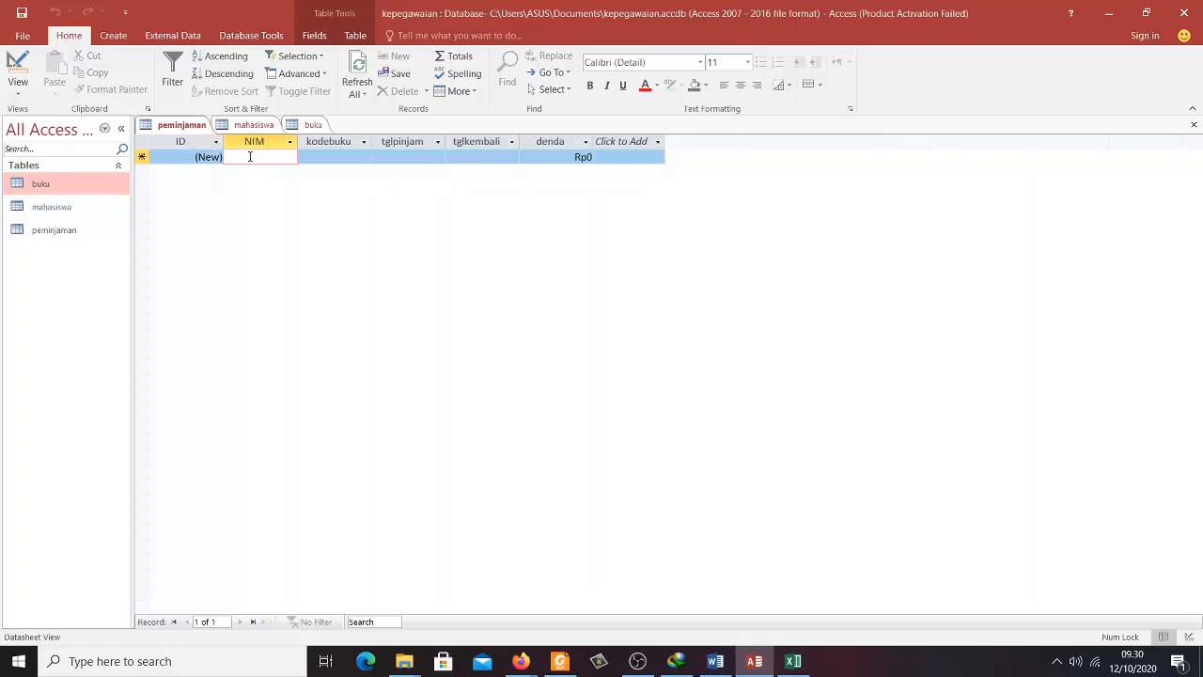
{"action": "type", "text": "20001"}
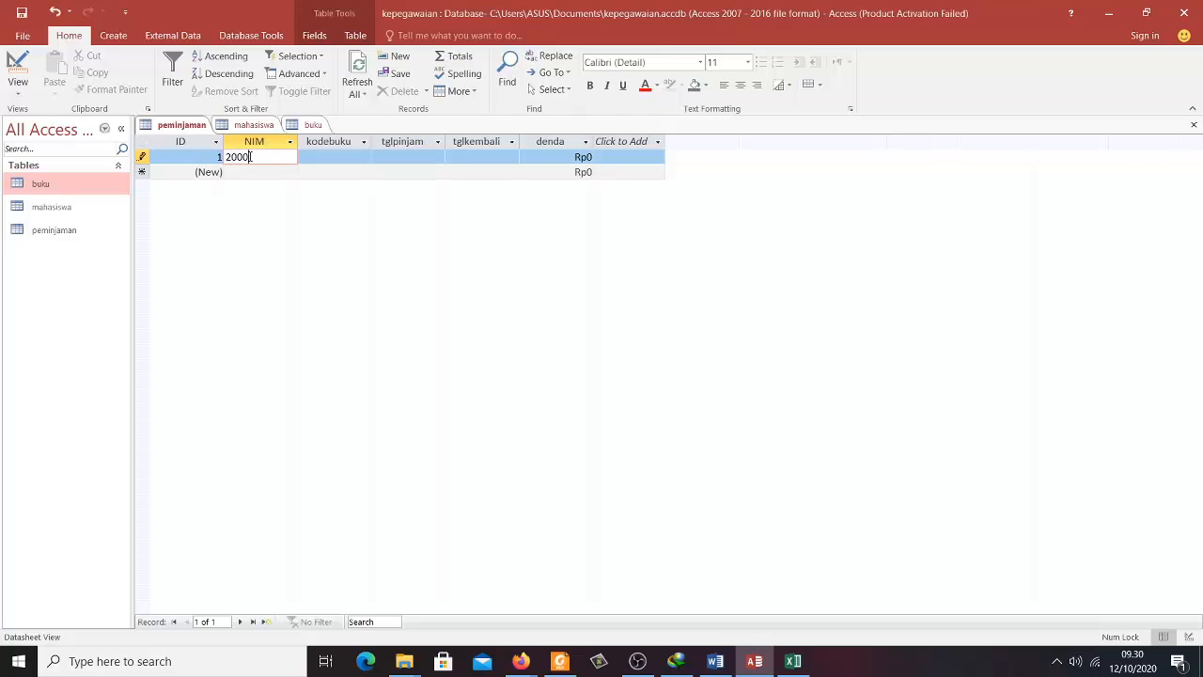
{"action": "key", "text": "Tab"}
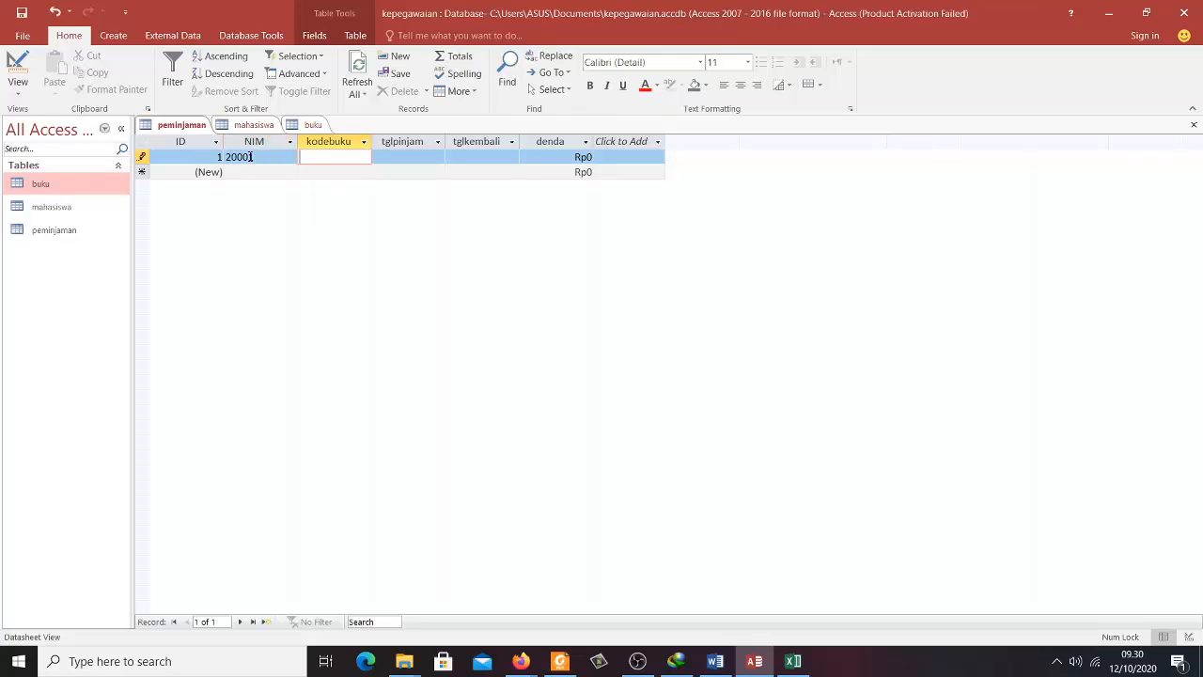
{"action": "type", "text": "KOM02"}
{"action": "key", "text": "Tab"}
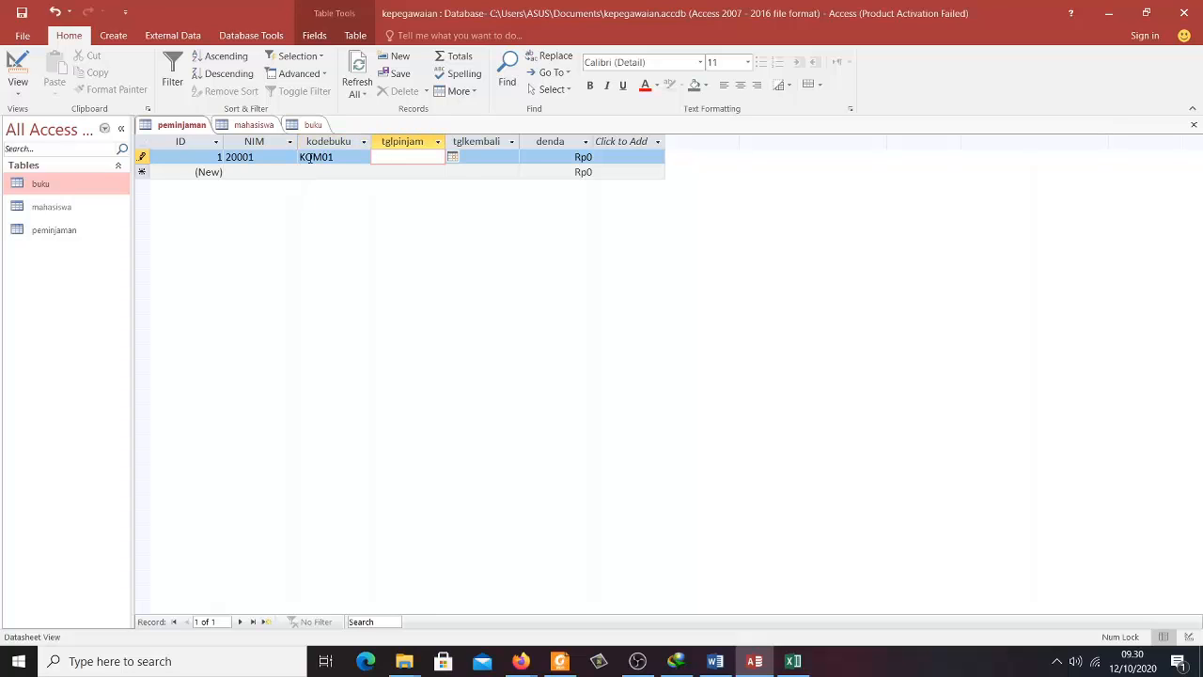
- Set loan date 09/10/2020 and return date 12/10/2020, then save the record with denda Rp0
{"action": "left_click", "coordinate": [452, 157]}
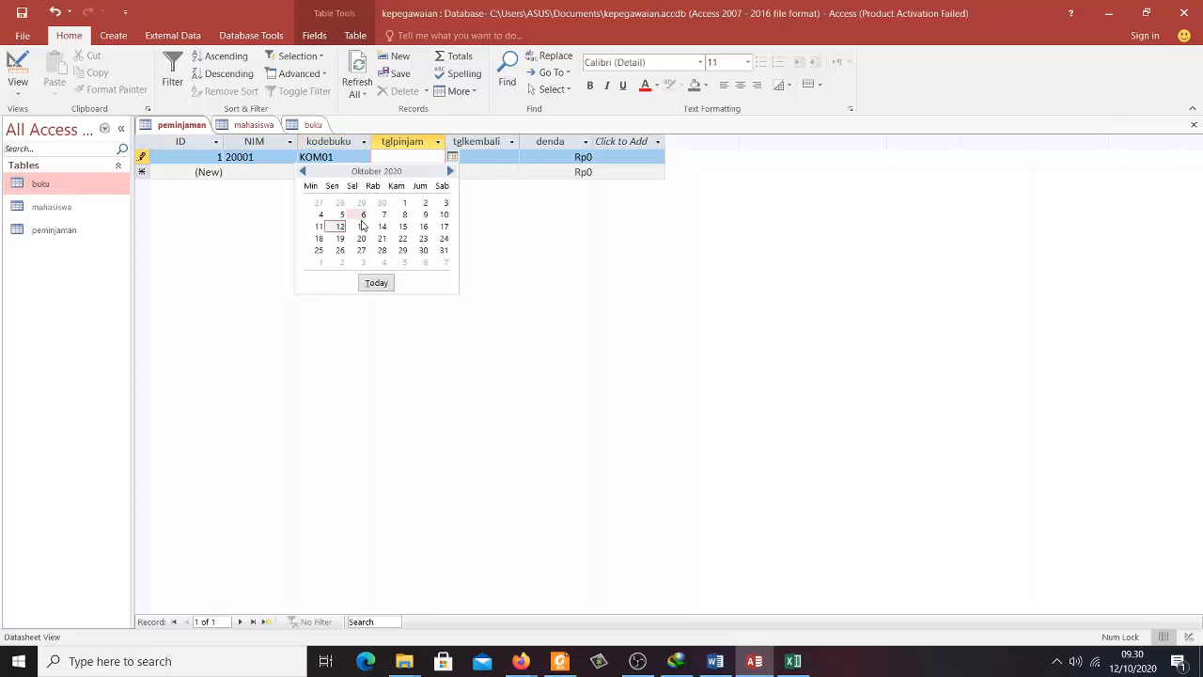
{"action": "left_click", "coordinate": [340, 228]}
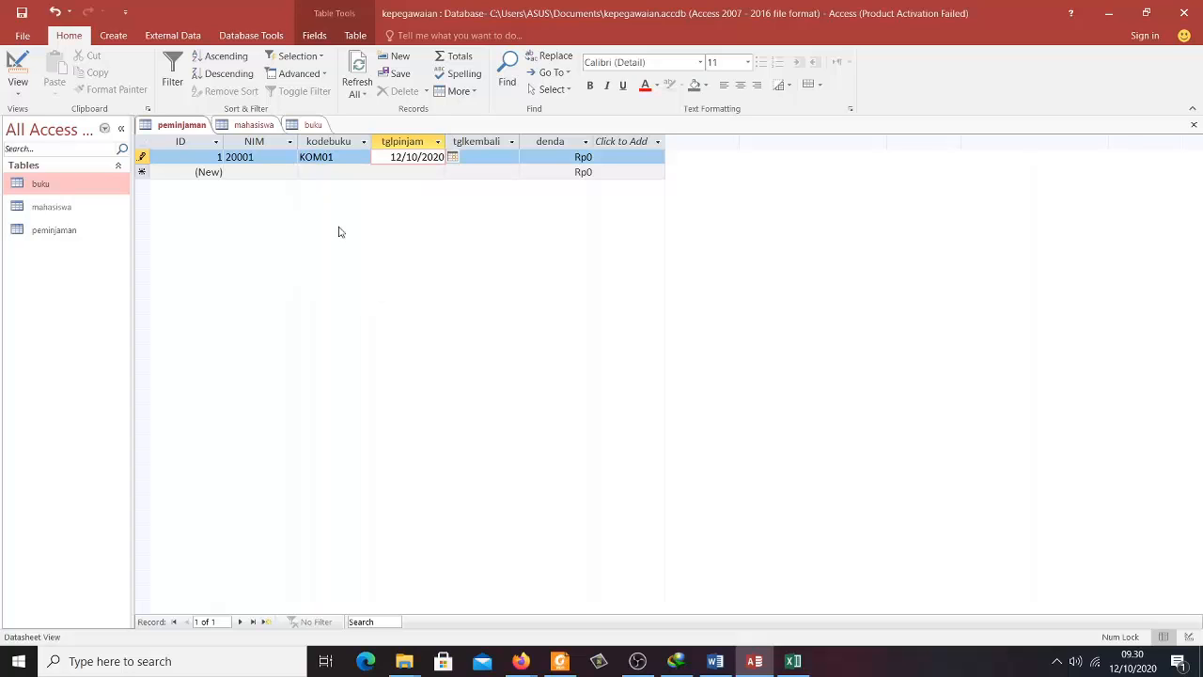
{"action": "left_click", "coordinate": [517, 159]}
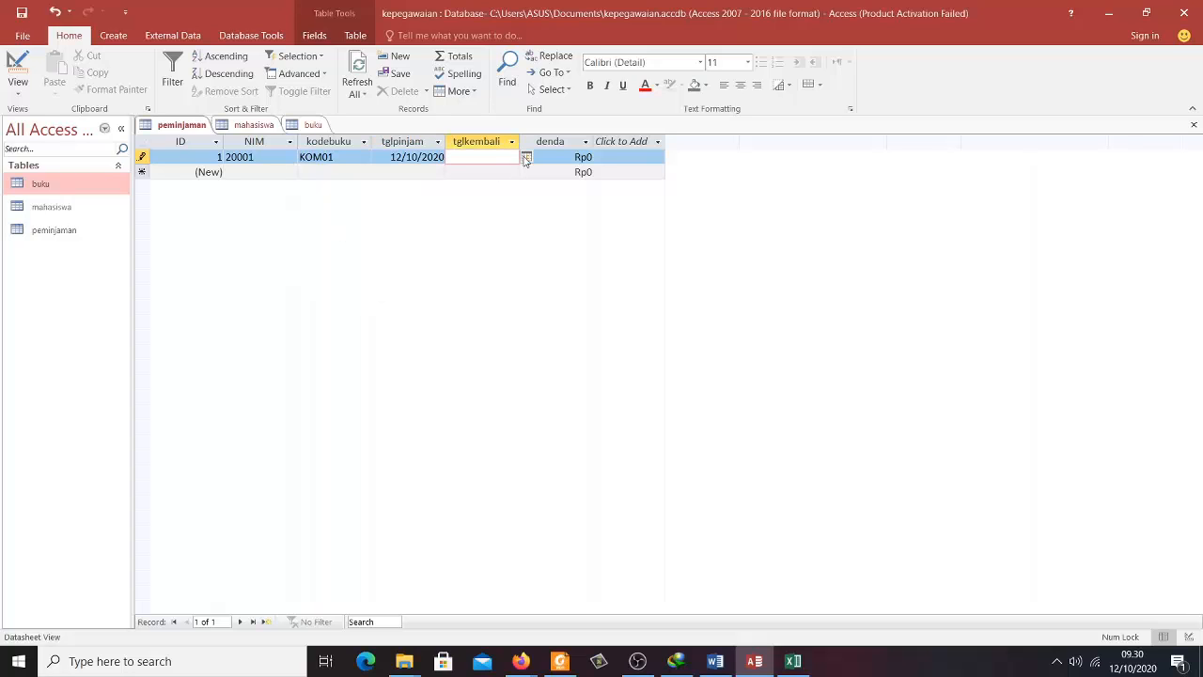
{"action": "left_click", "coordinate": [526, 157]}
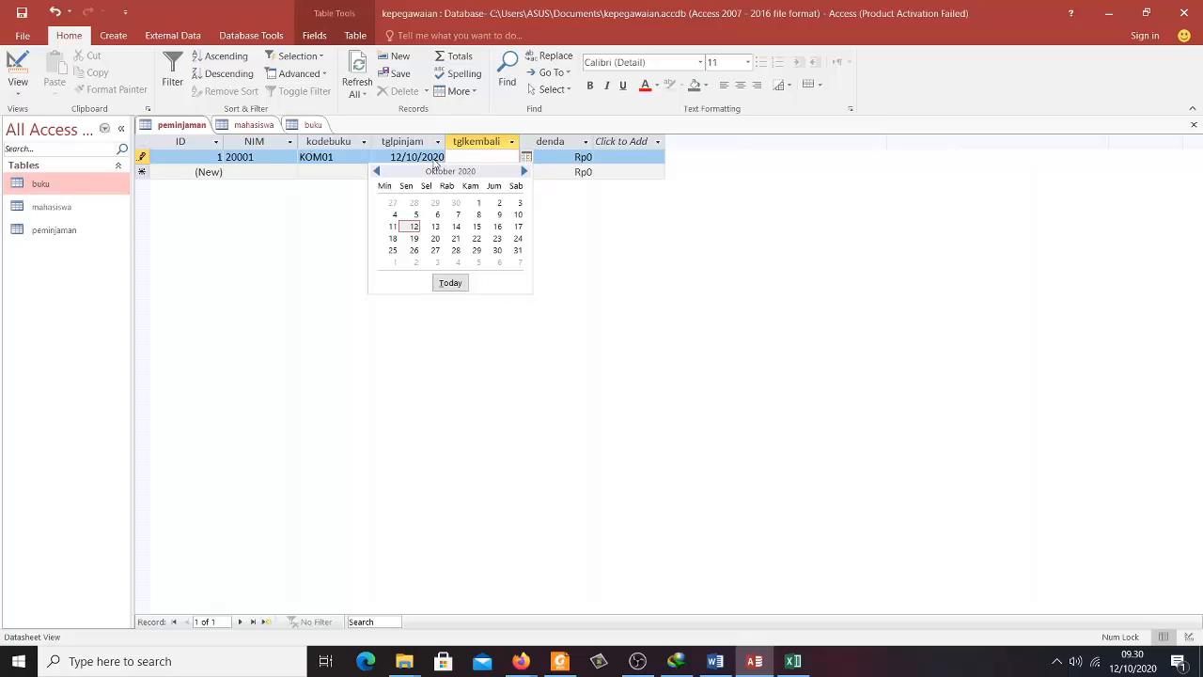
{"action": "left_click", "coordinate": [436, 157]}
{"action": "left_click", "coordinate": [453, 157]}
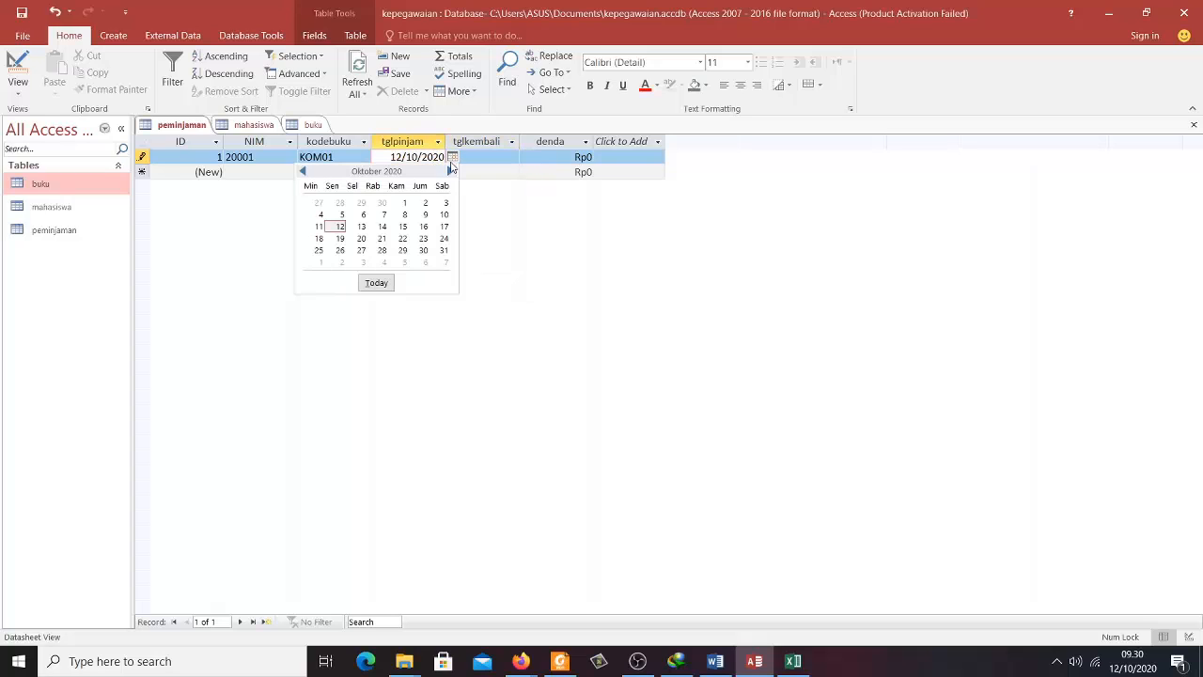
{"action": "left_click", "coordinate": [418, 215]}
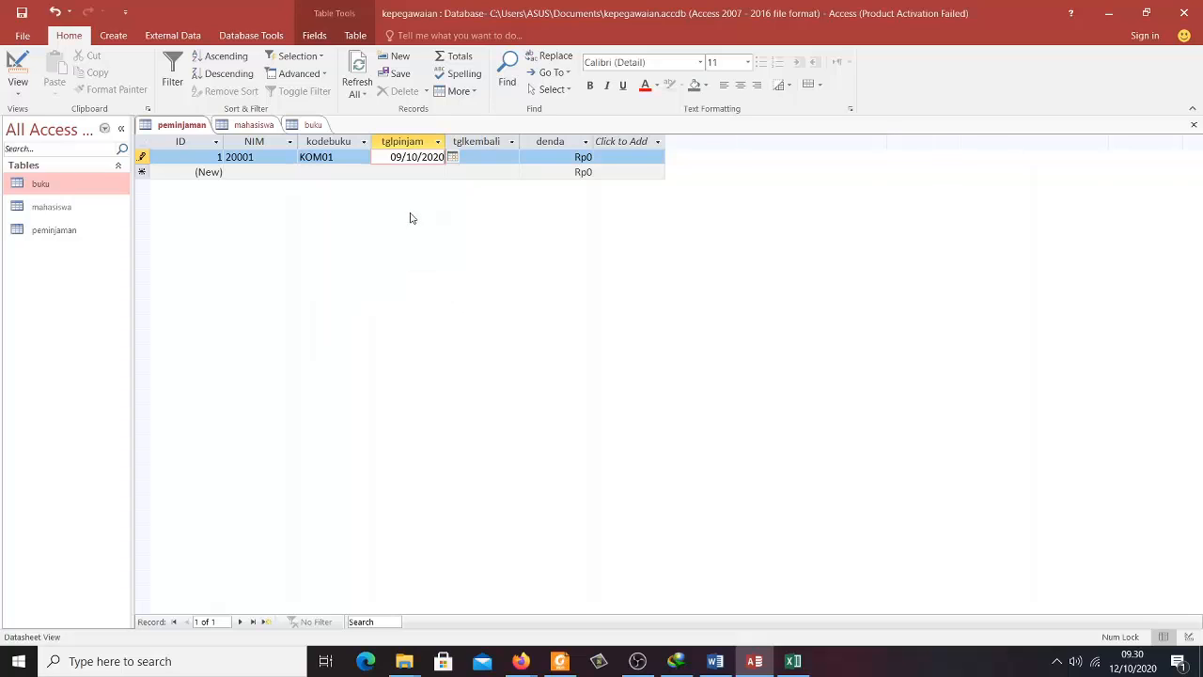
{"action": "left_click", "coordinate": [485, 159]}
{"action": "left_click", "coordinate": [528, 158]}
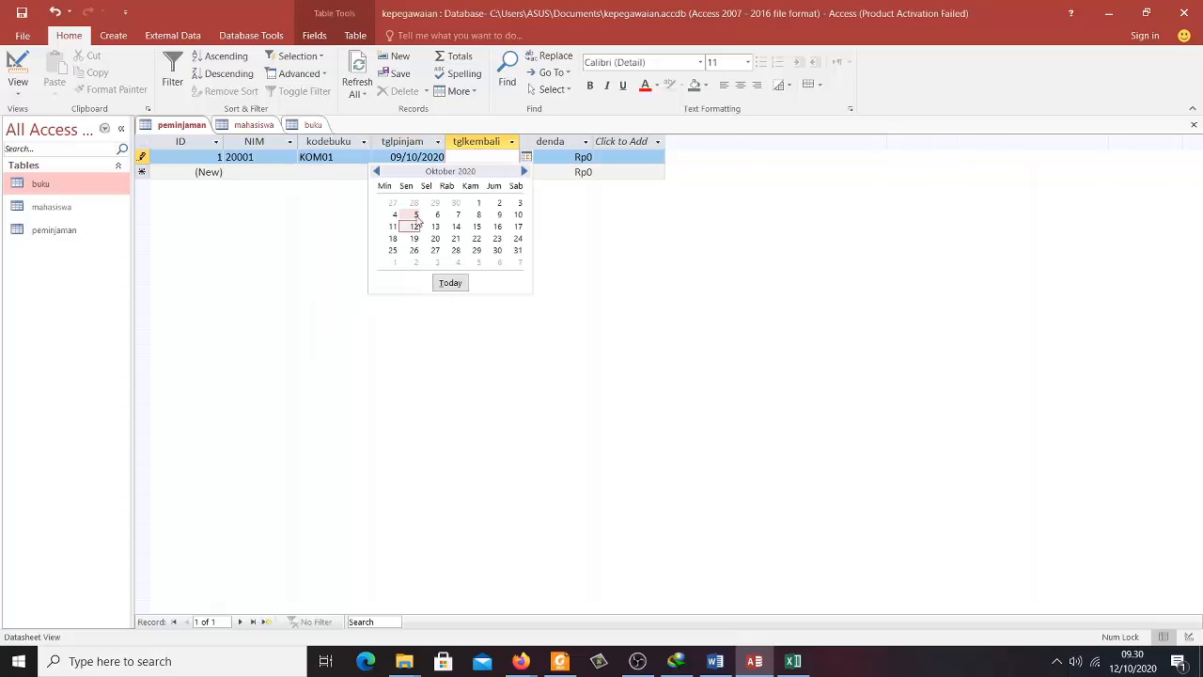
{"action": "left_click", "coordinate": [411, 232]}
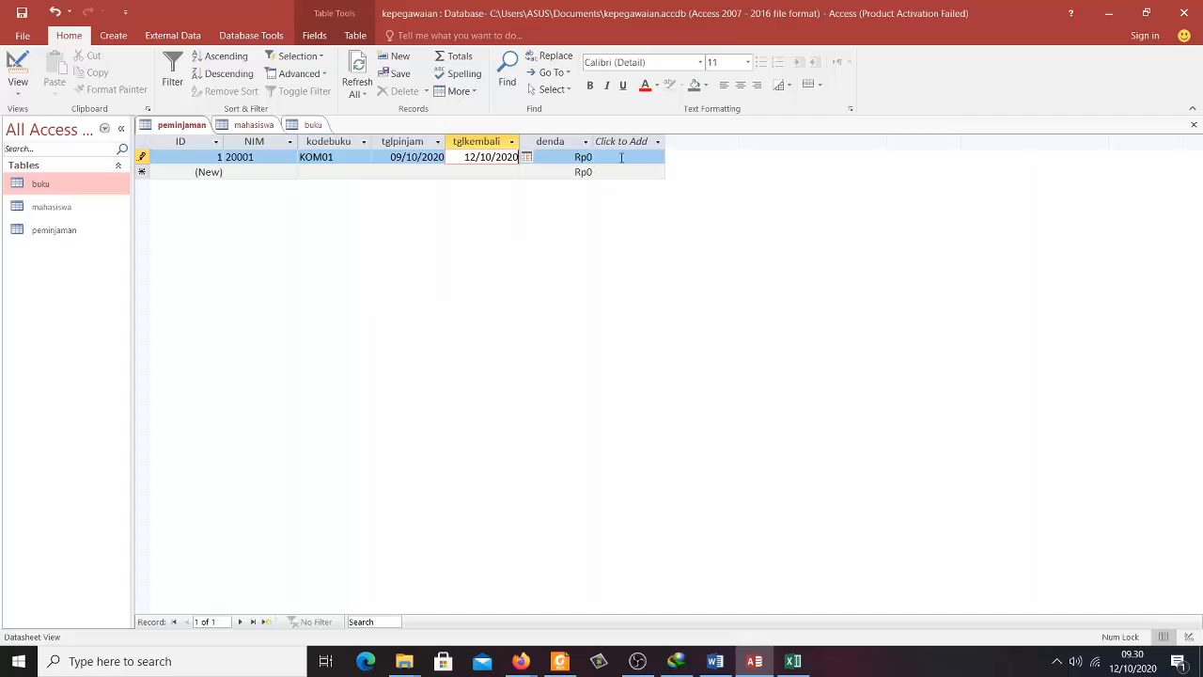
{"action": "left_click", "coordinate": [622, 158]}
{"action": "left_click", "coordinate": [527, 157]}
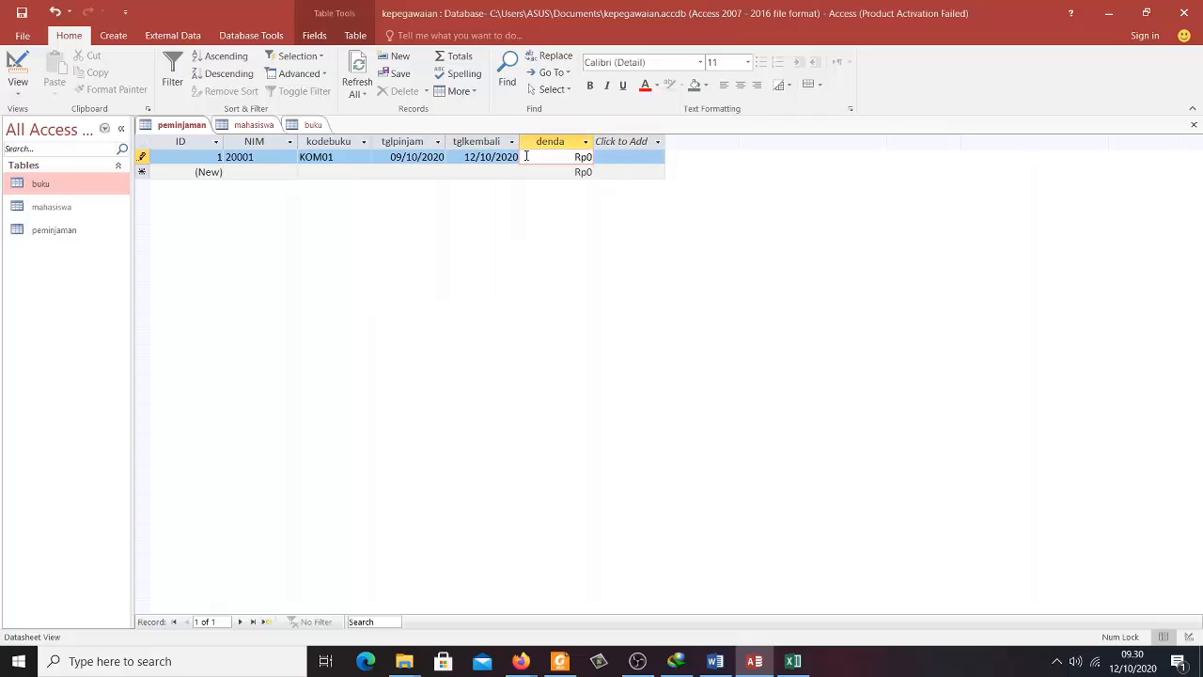
{"action": "key", "text": "Tab"}
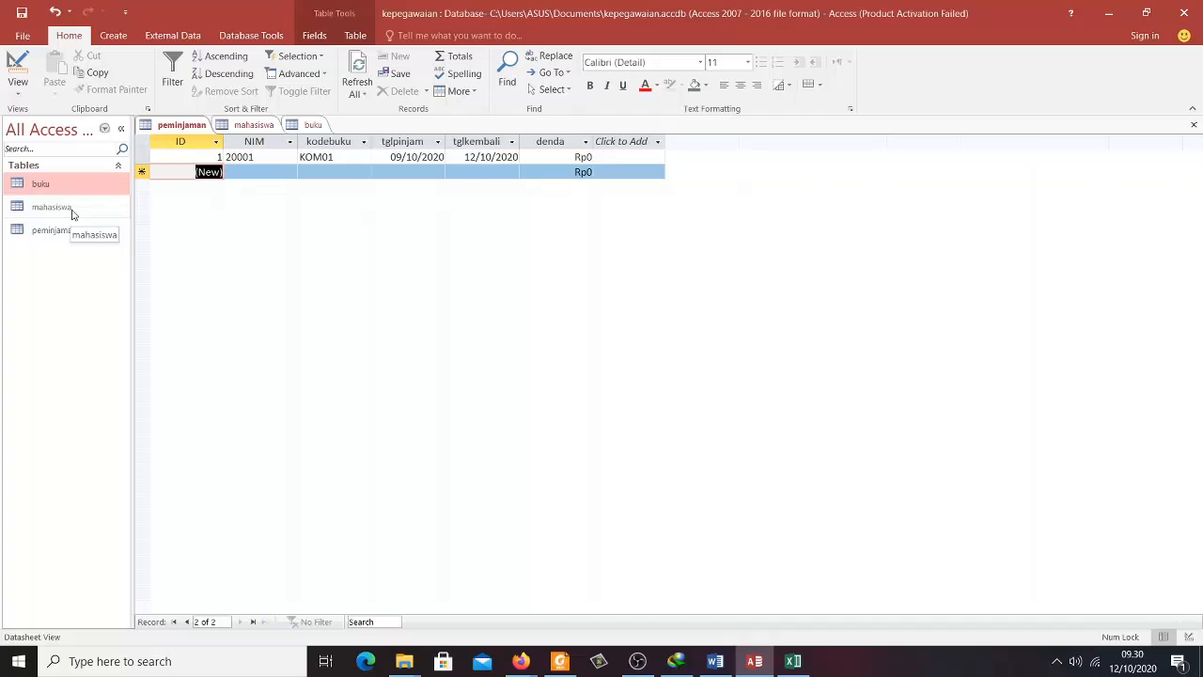
- Start a second loan with NIM 20002 and book KOM02
{"action": "left_click", "coordinate": [280, 171]}
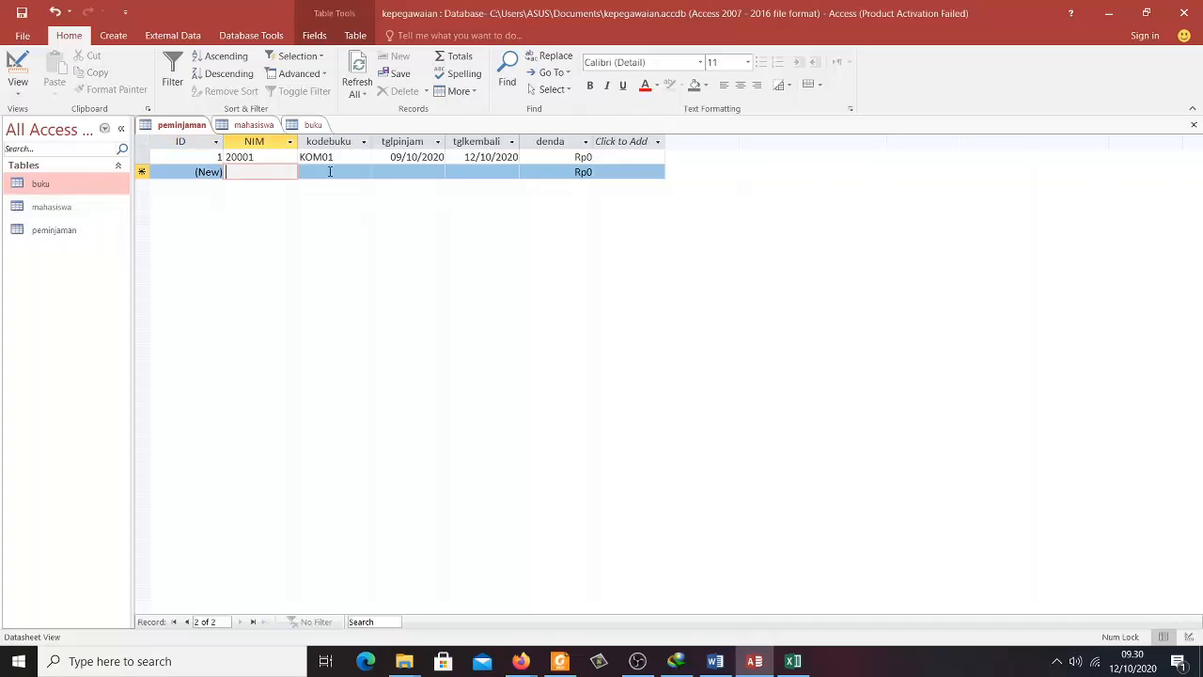
{"action": "type", "text": "200"}
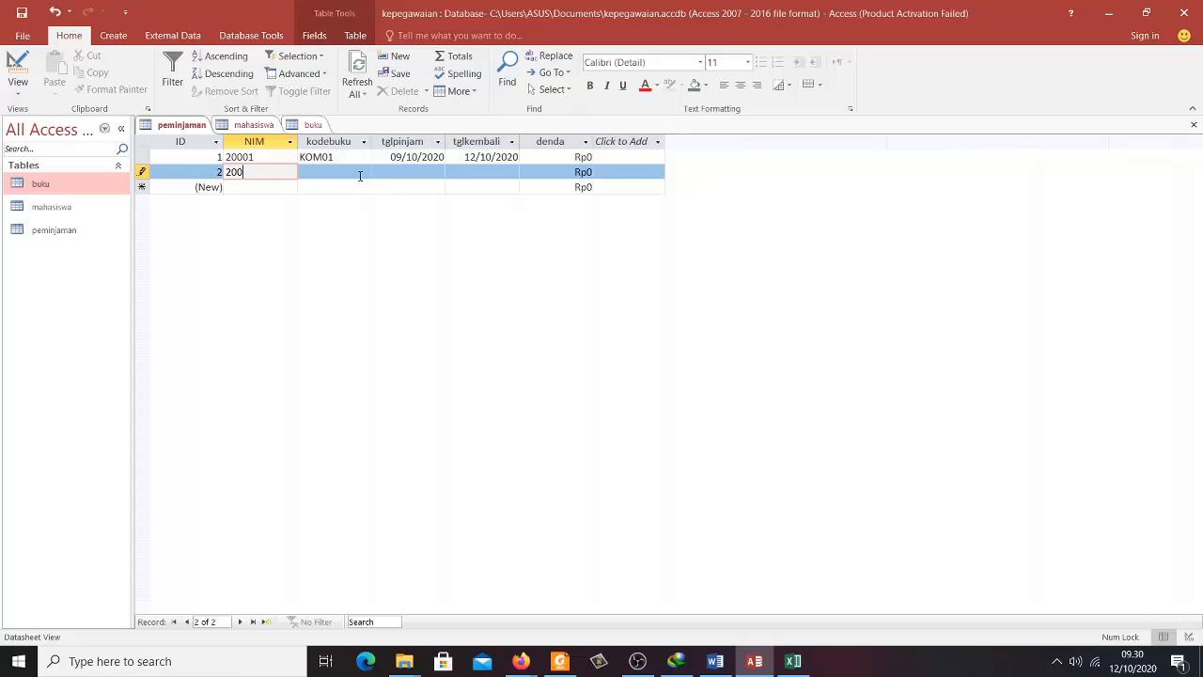
{"action": "type", "text": "01"}
{"action": "type", "text": "2"}
{"action": "key", "text": "Tab"}
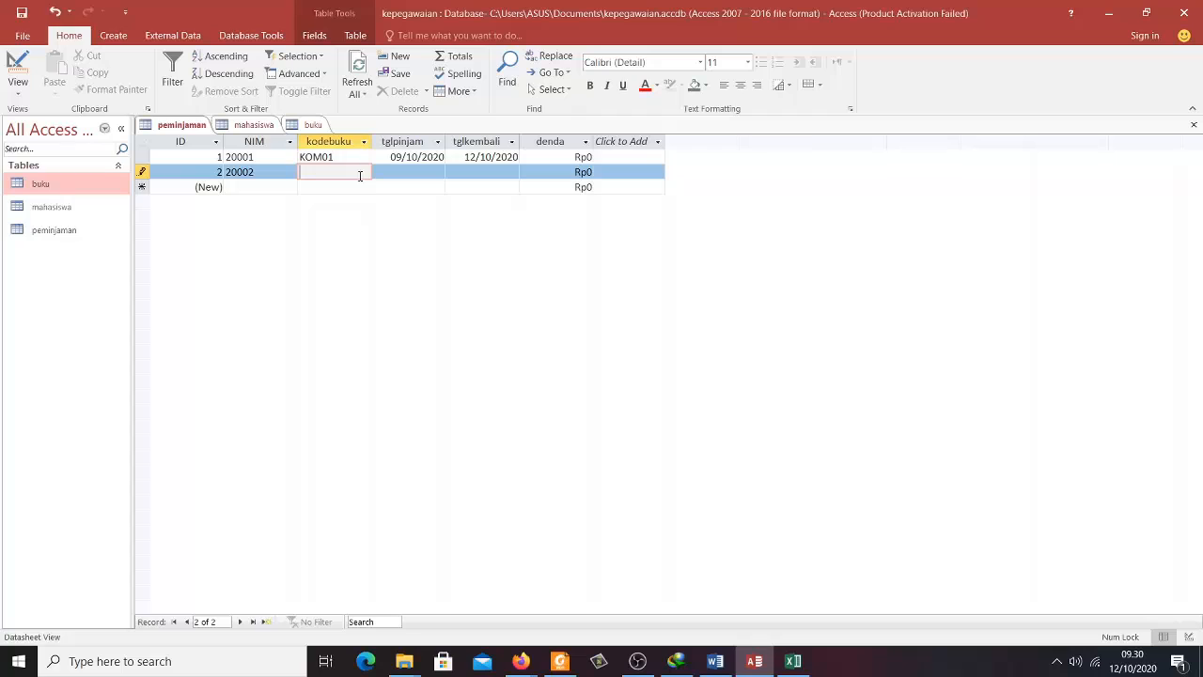
{"action": "type", "text": "KOM02"}
{"action": "key", "text": "Tab"}
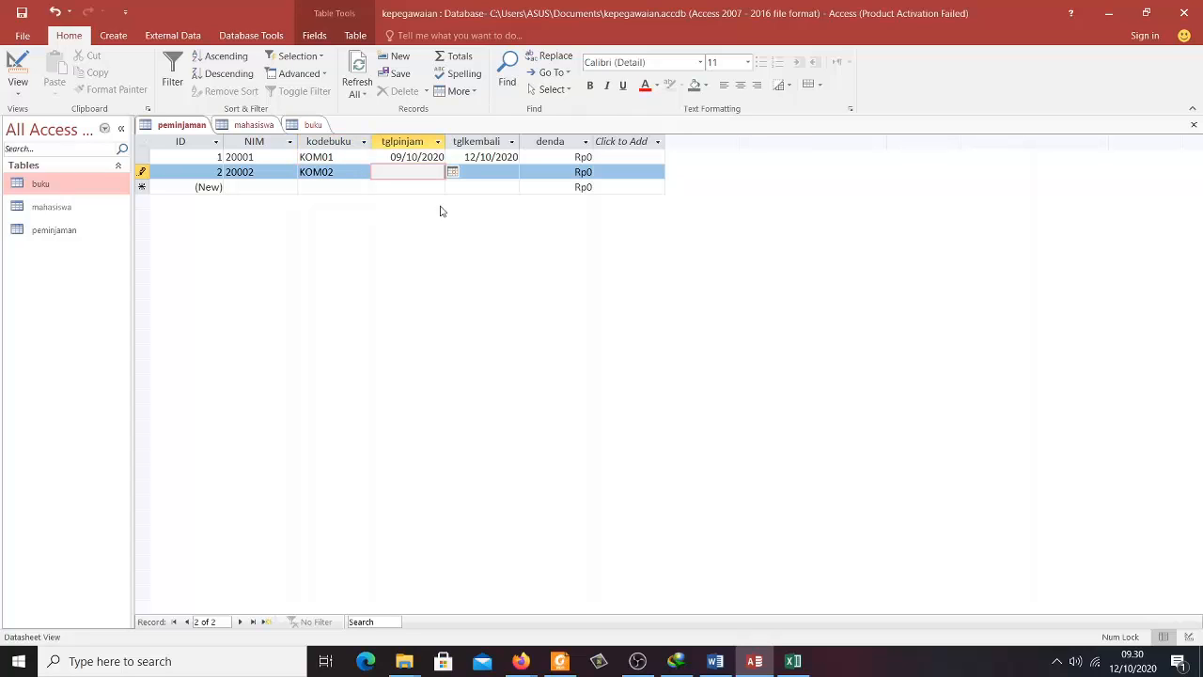
- Set borrow date 08/10/2020 and return date 12/10/2020, then save the record
{"action": "left_click", "coordinate": [453, 173]}
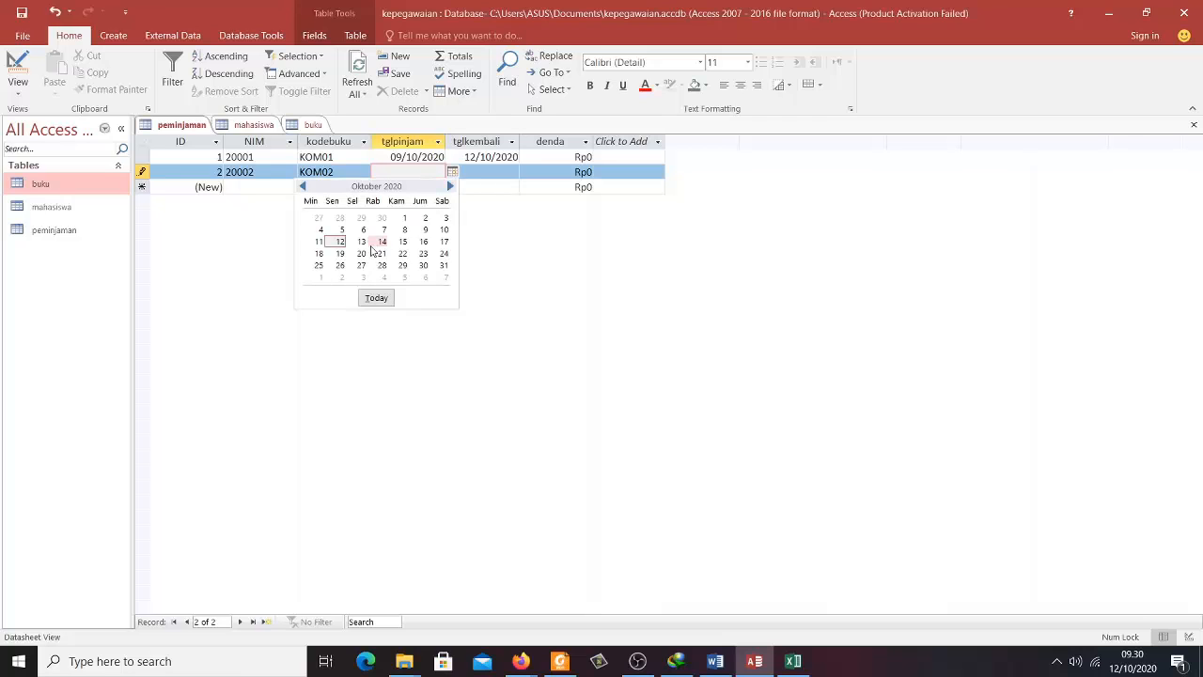
{"action": "left_click", "coordinate": [404, 230]}
{"action": "left_click", "coordinate": [497, 171]}
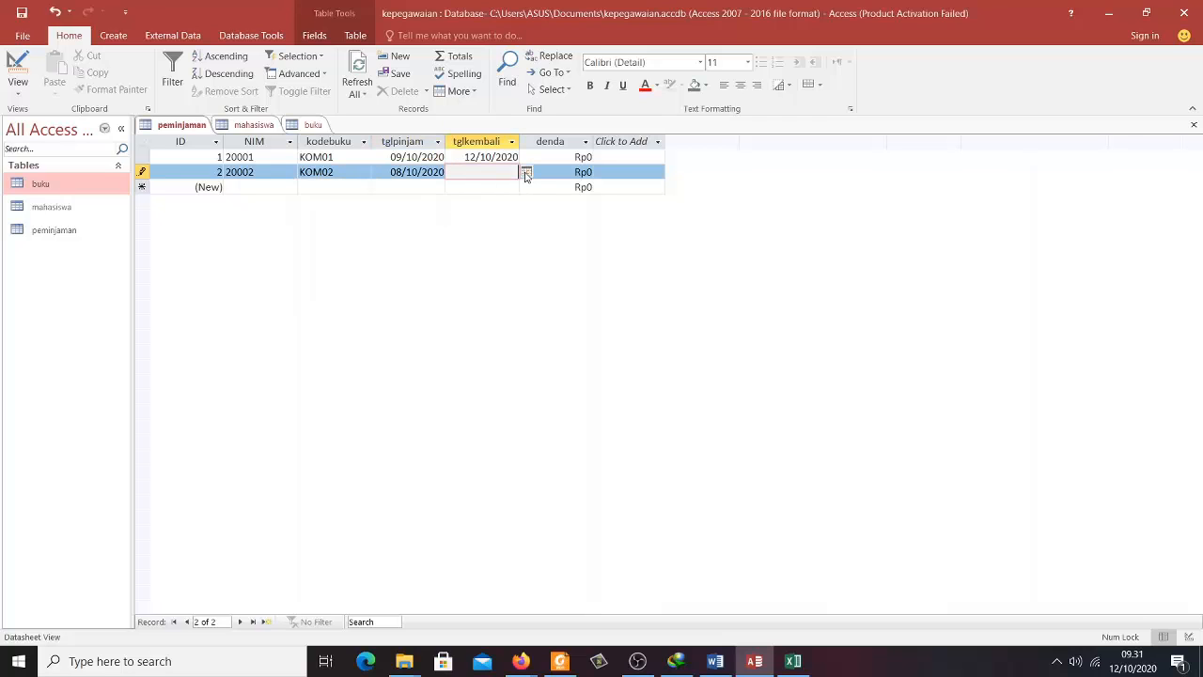
{"action": "left_click", "coordinate": [527, 172]}
{"action": "left_click", "coordinate": [416, 246]}
{"action": "key", "text": "Tab"}
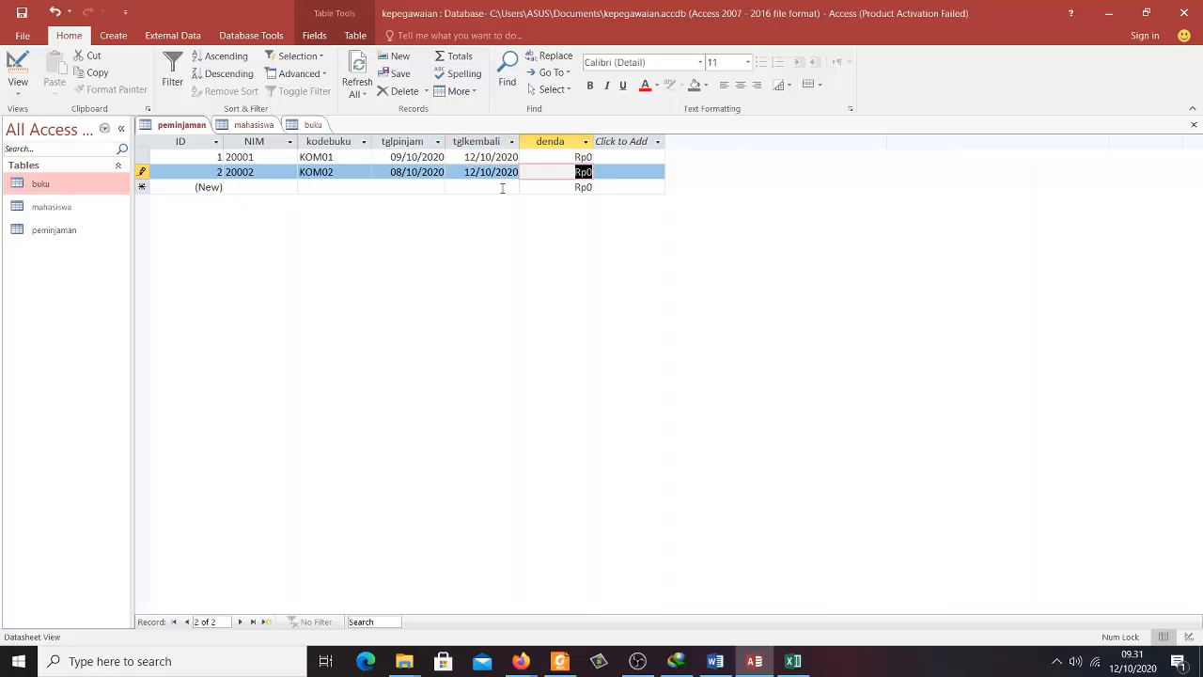
{"action": "key", "text": "Tab"}
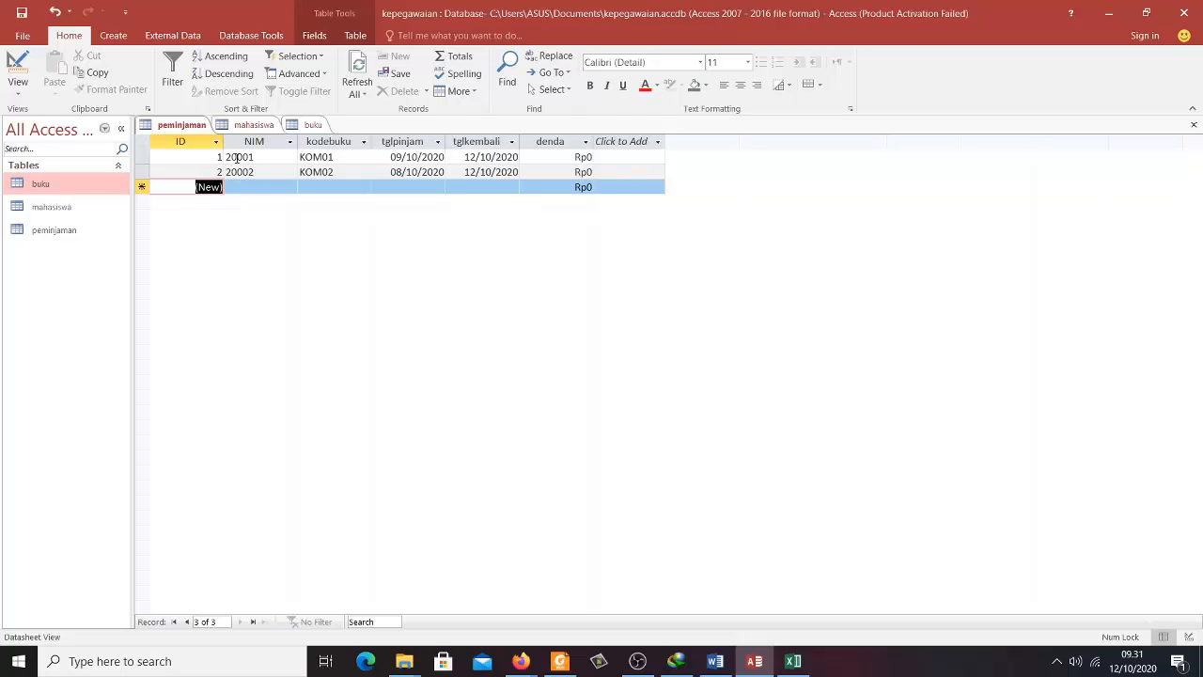
- Check the mahasiswa and buku tables, then return to peminjaman
{"action": "left_click", "coordinate": [246, 125]}
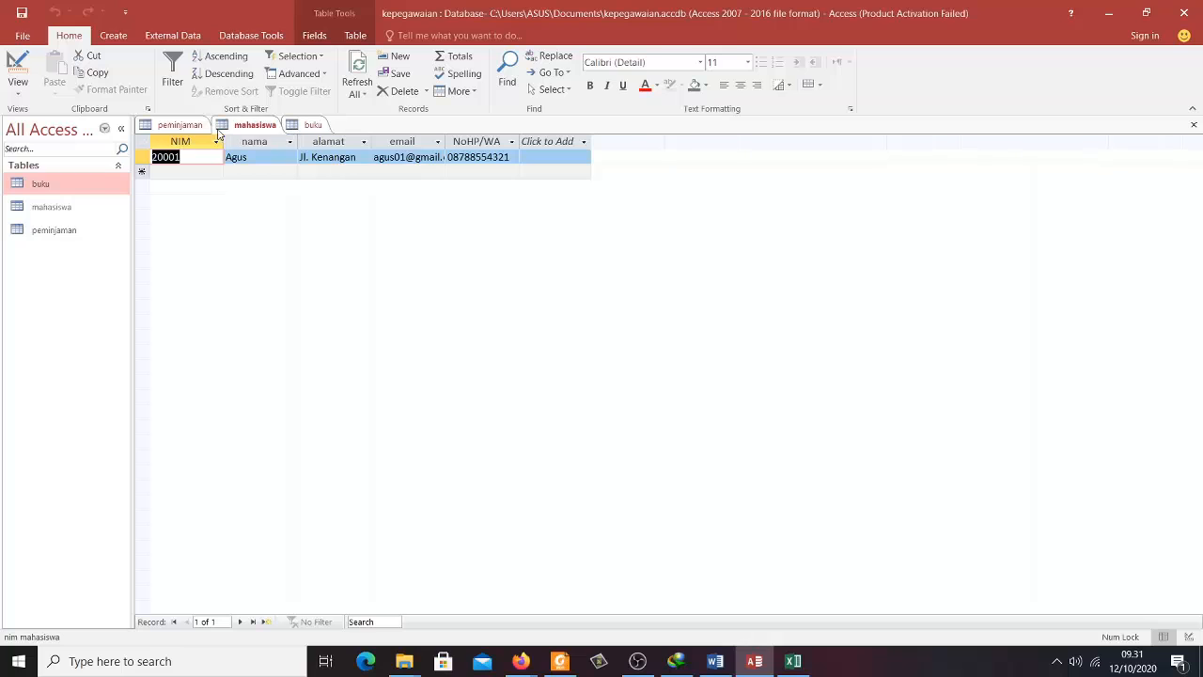
{"action": "left_click", "coordinate": [179, 125]}
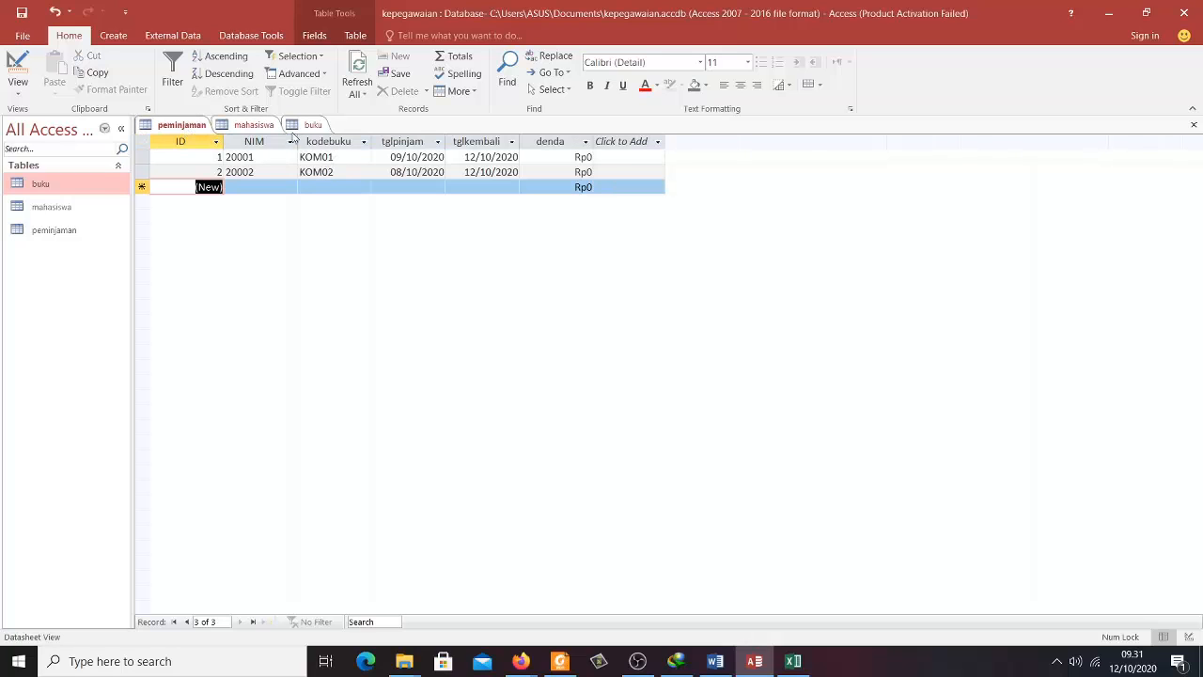
{"action": "left_click", "coordinate": [299, 125]}
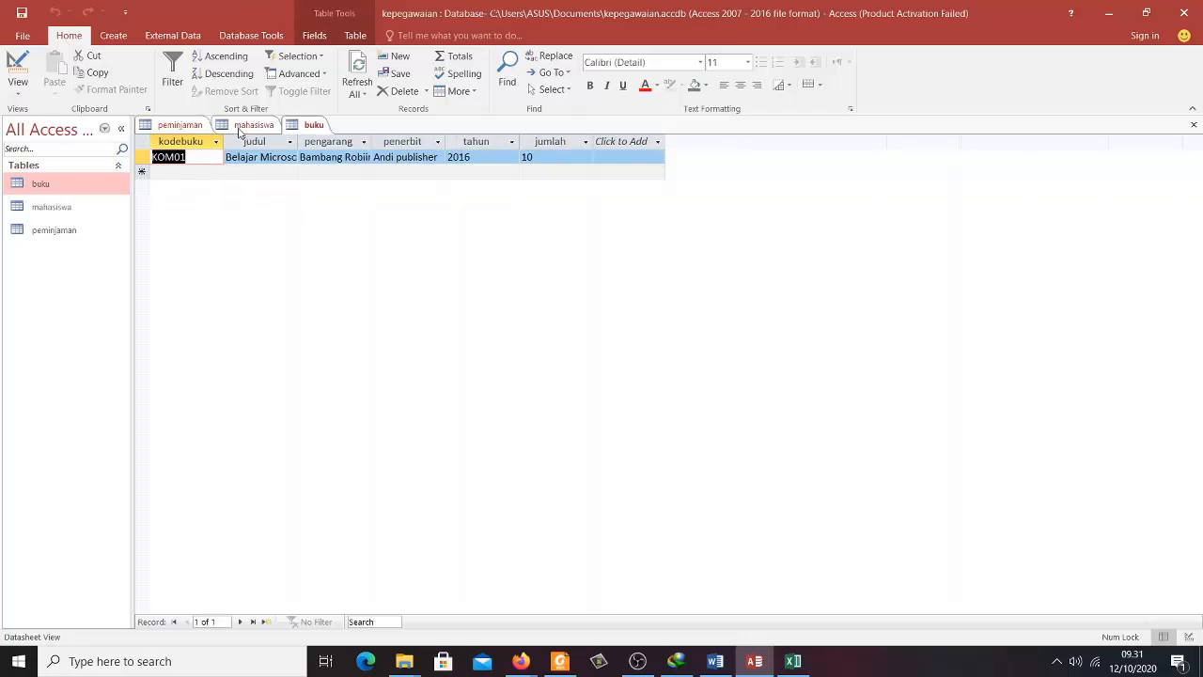
{"action": "left_click", "coordinate": [246, 125]}
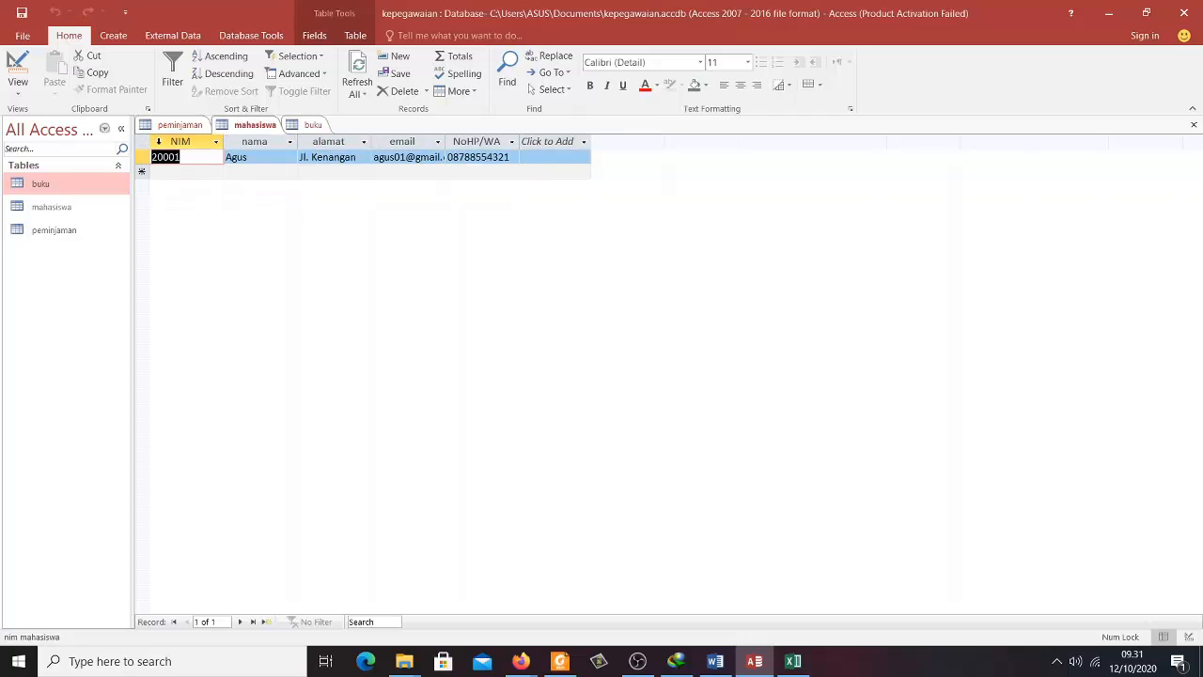
{"action": "left_click", "coordinate": [171, 125]}
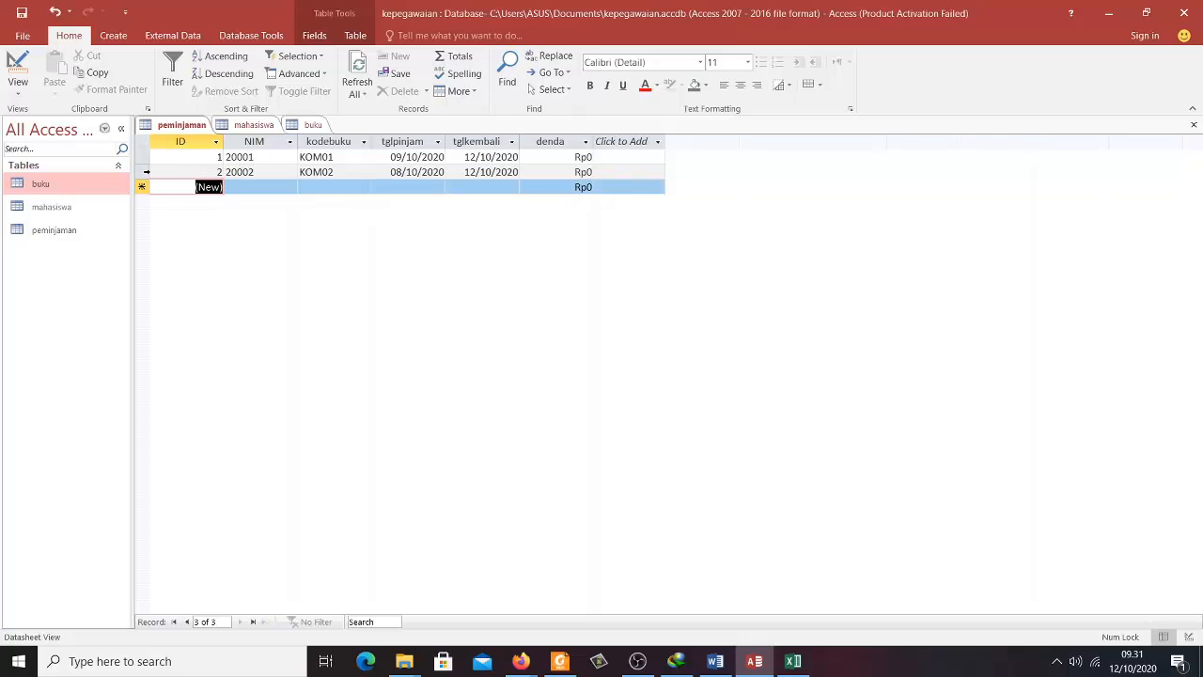
- Delete the second loan record (KOM02) and confirm the deletion
{"action": "left_click", "coordinate": [145, 172]}
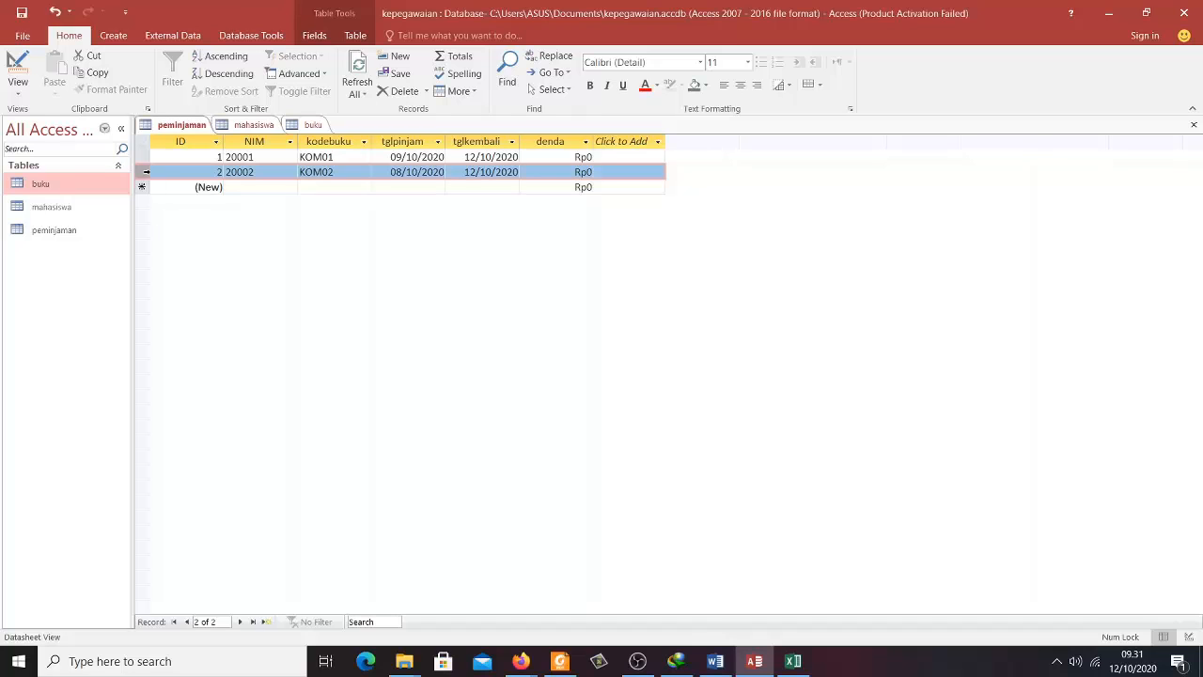
{"action": "right_click", "coordinate": [146, 172]}
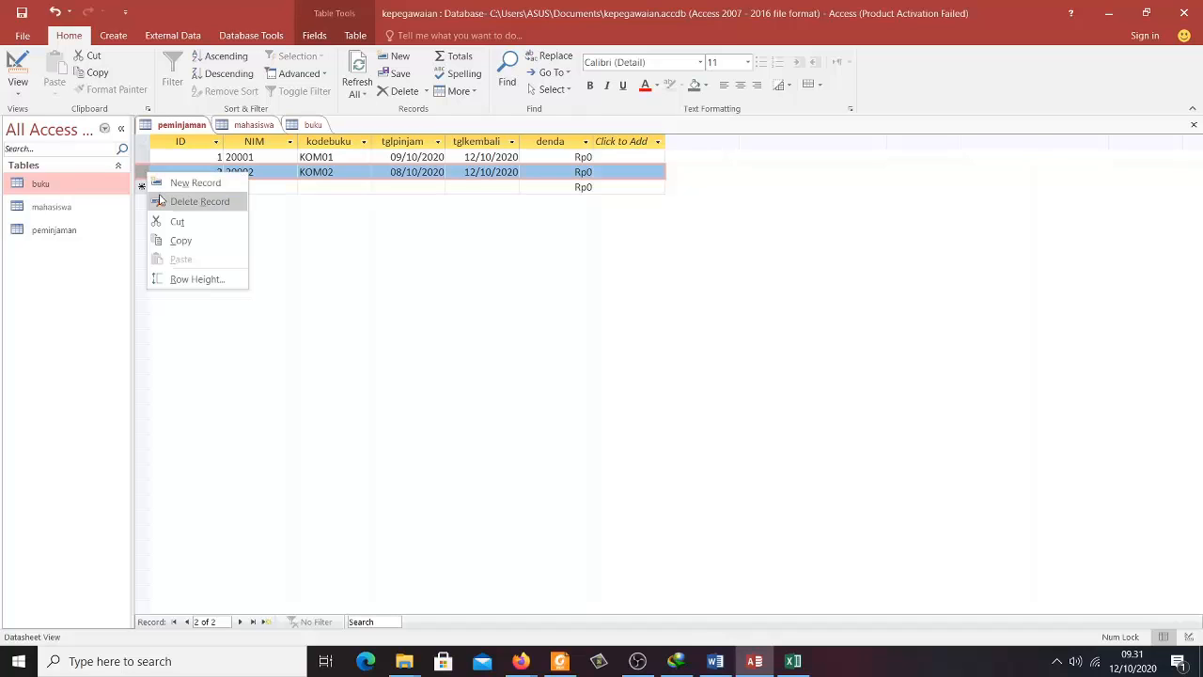
{"action": "left_click", "coordinate": [159, 199]}
{"action": "left_click", "coordinate": [596, 385]}
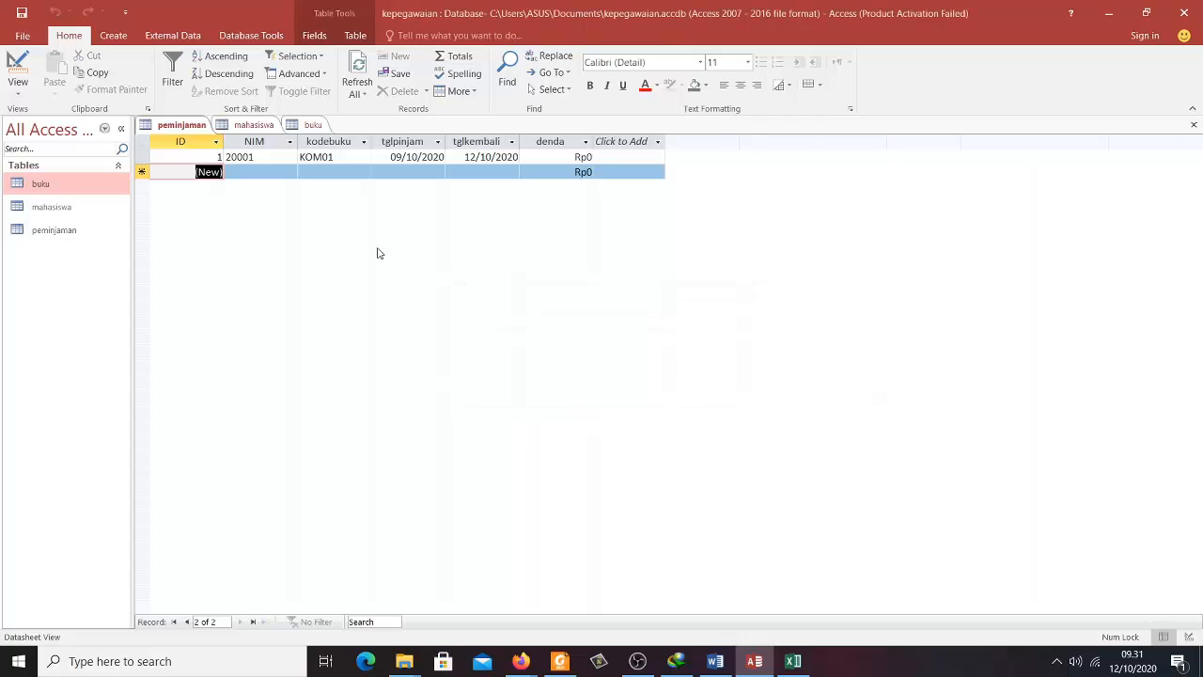
- Close the buku, mahasiswa and peminjaman tables
{"action": "left_click", "coordinate": [333, 158]}
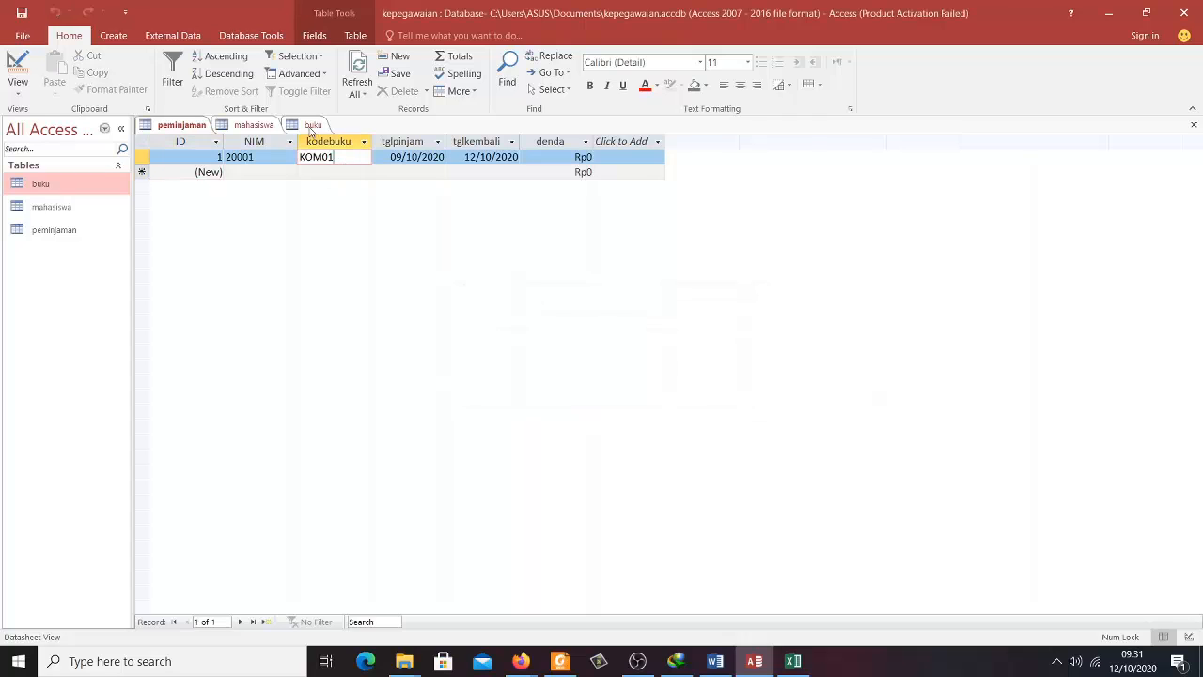
{"action": "left_click", "coordinate": [316, 126]}
{"action": "right_click", "coordinate": [315, 129]}
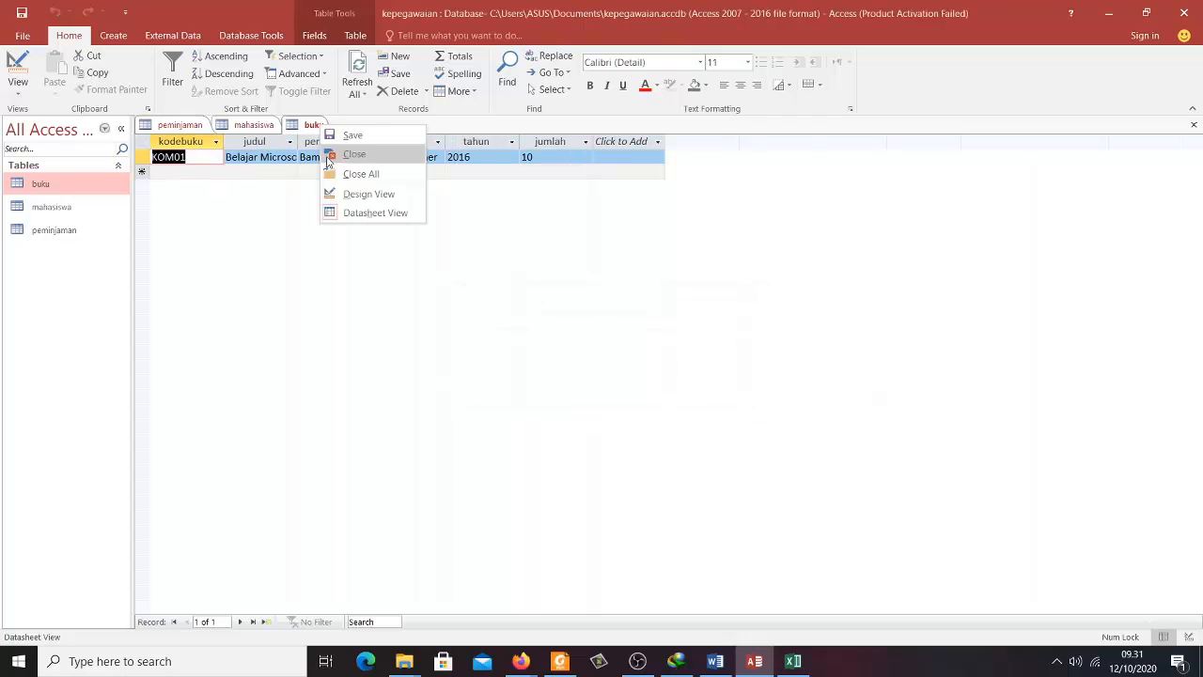
{"action": "left_click", "coordinate": [349, 153]}
{"action": "right_click", "coordinate": [267, 132]}
{"action": "left_click", "coordinate": [303, 155]}
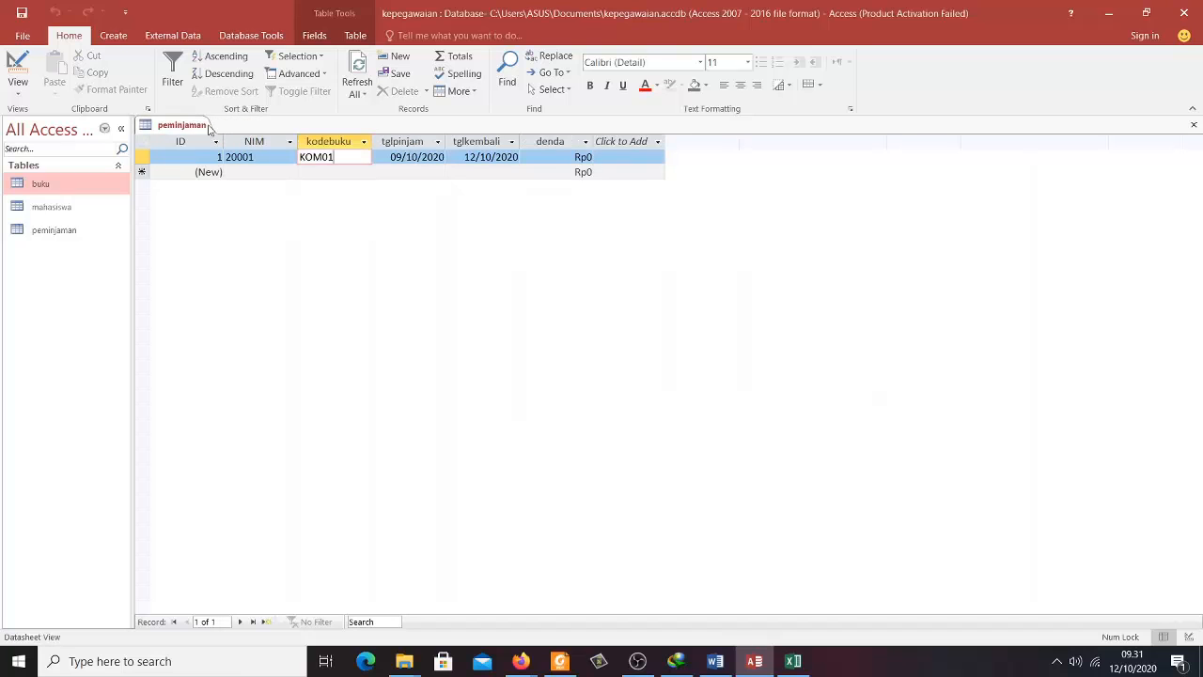
{"action": "right_click", "coordinate": [188, 129]}
{"action": "left_click", "coordinate": [212, 155]}
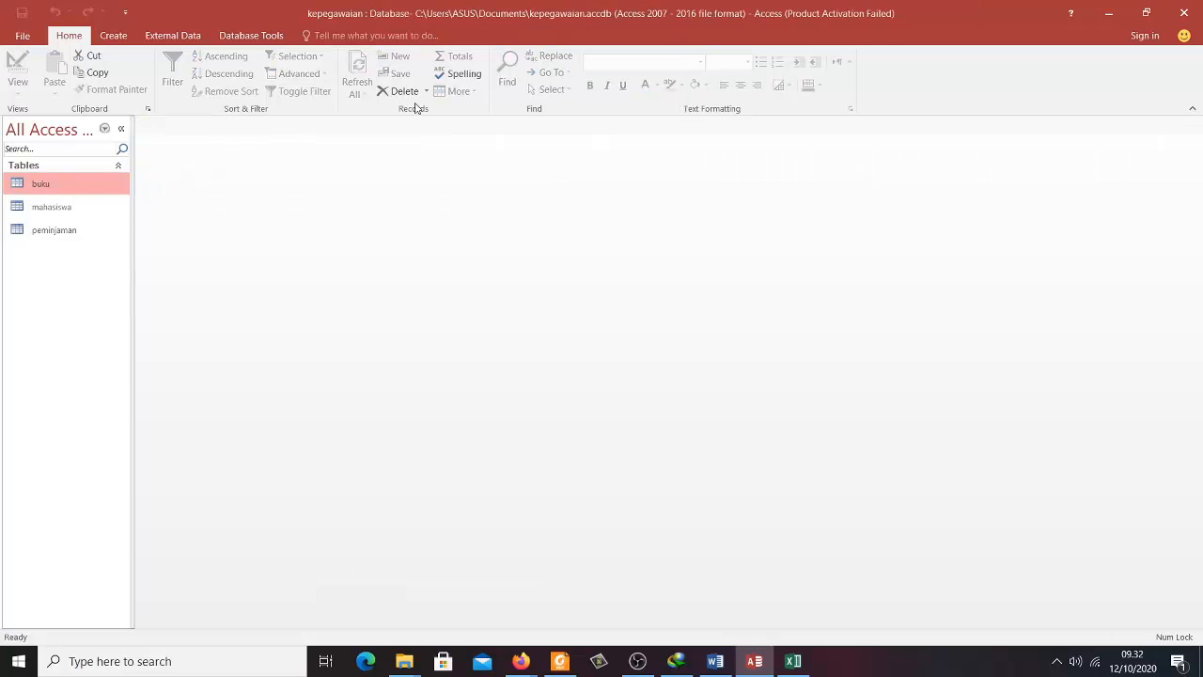
- Open the Relationships window and add the buku, mahasiswa and peminjaman tables
{"action": "left_click", "coordinate": [226, 39]}
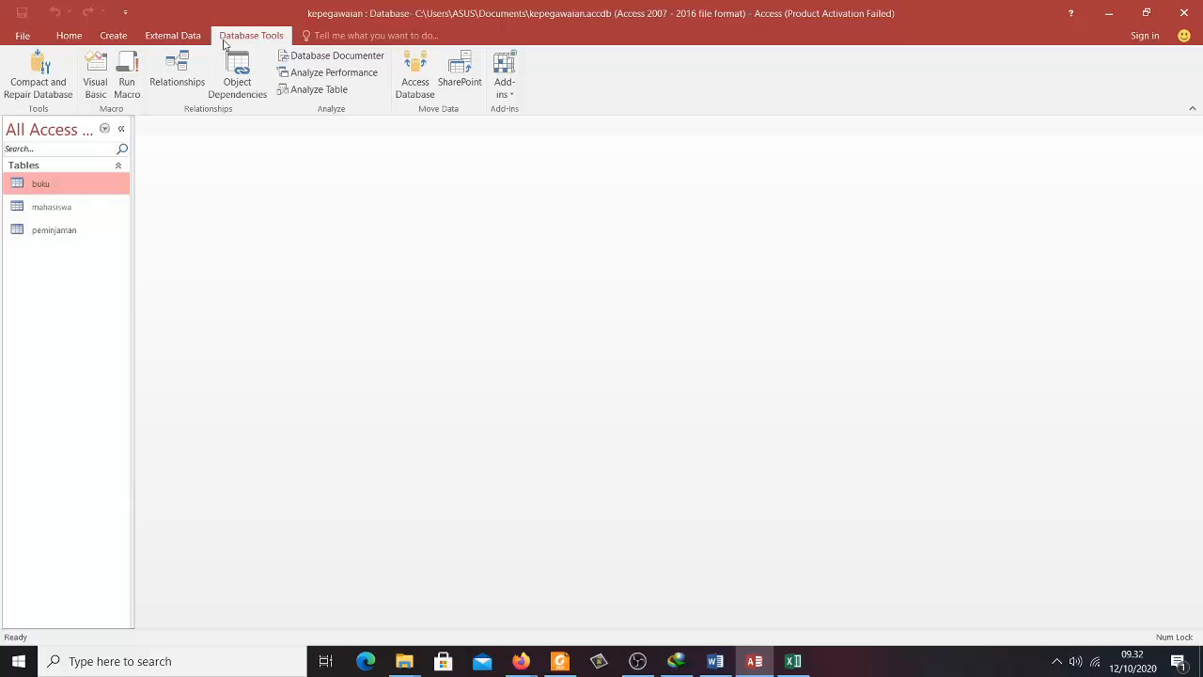
{"action": "left_click", "coordinate": [188, 87]}
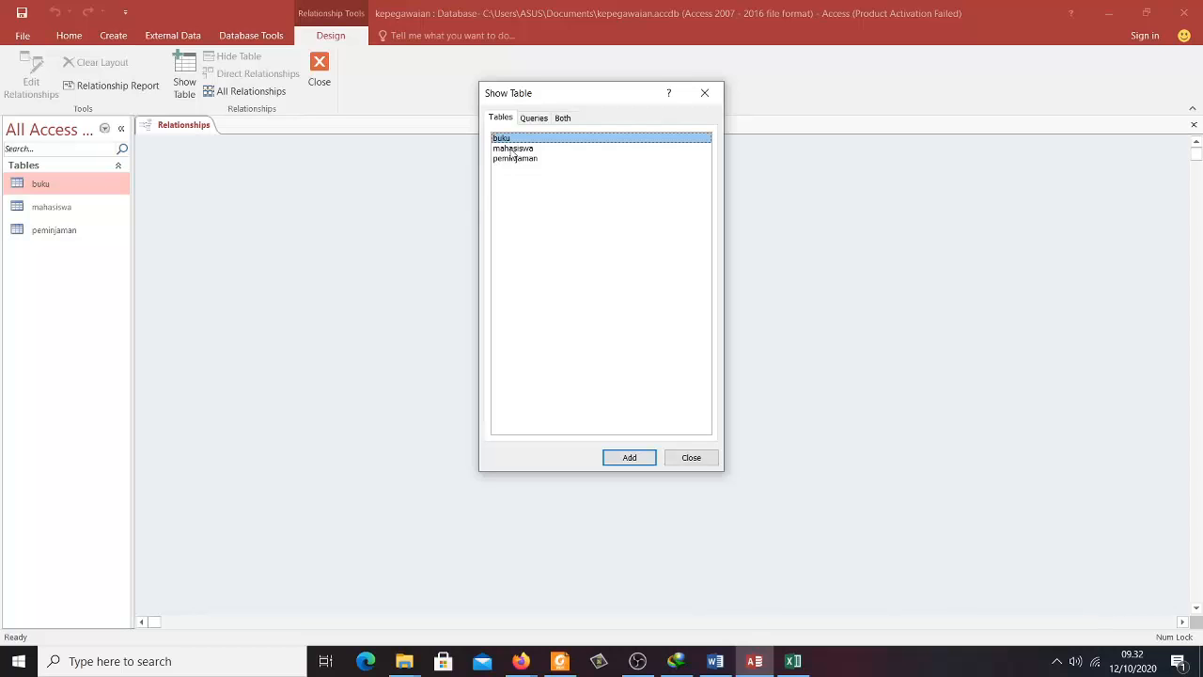
{"action": "left_click", "coordinate": [514, 149], "text": "shift"}
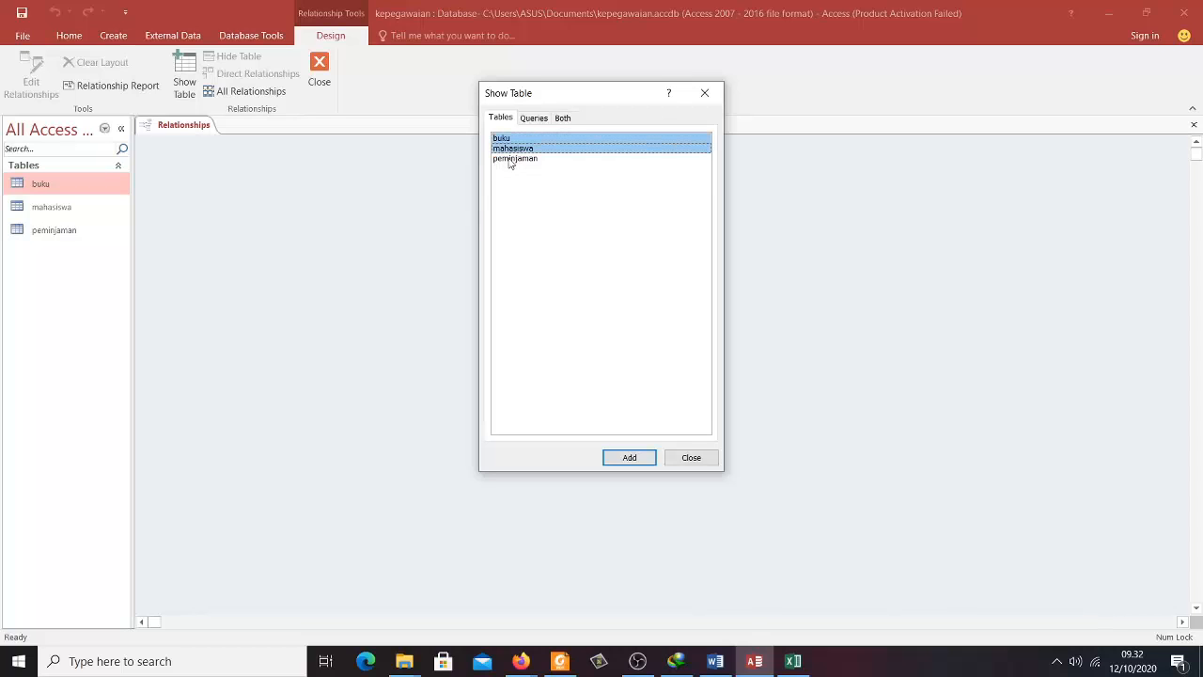
{"action": "left_click", "coordinate": [512, 159], "text": "shift"}
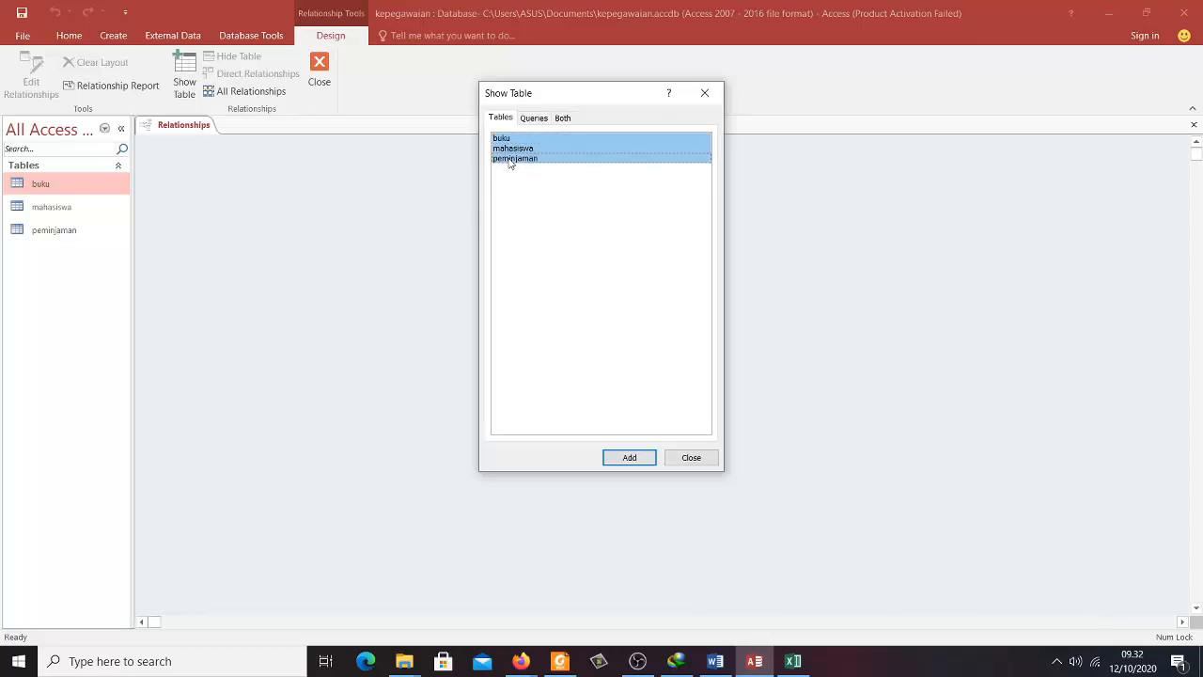
{"action": "left_click", "coordinate": [629, 457]}
{"action": "left_click", "coordinate": [674, 460]}
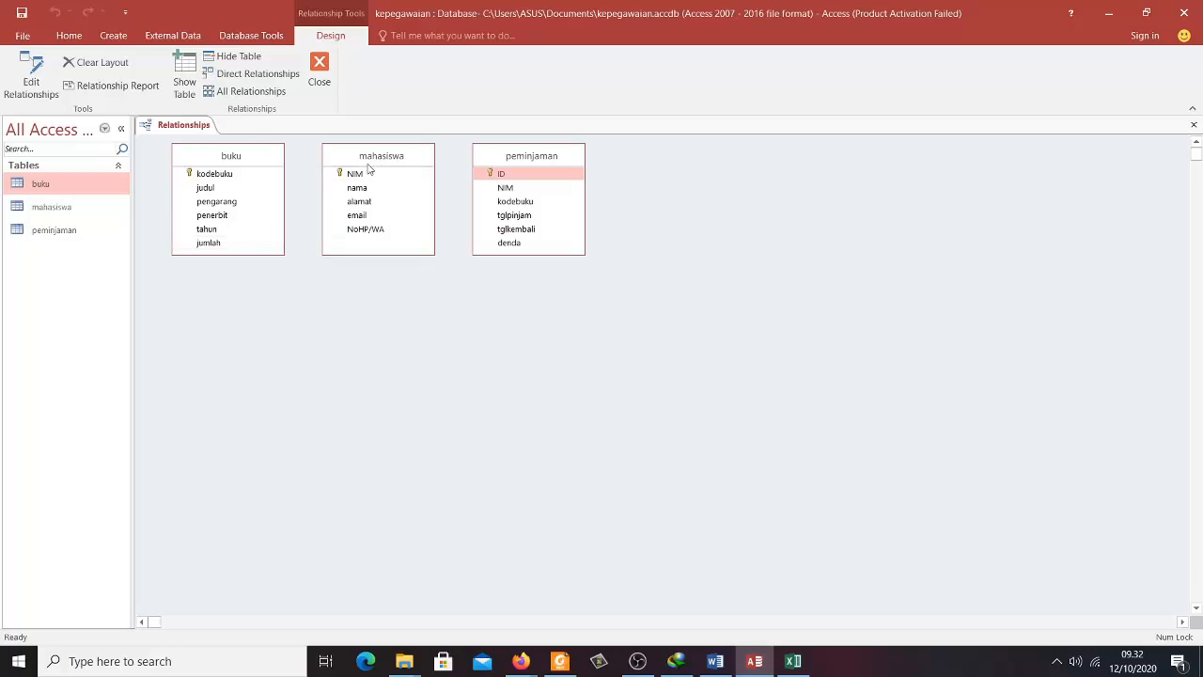
- Arrange the tables and link mahasiswa.NIM to peminjaman.NIM with enforced referential integrity
{"action": "left_click_drag", "start_coordinate": [225, 166], "coordinate": [378, 292]}
{"action": "left_click_drag", "start_coordinate": [535, 167], "coordinate": [663, 283]}
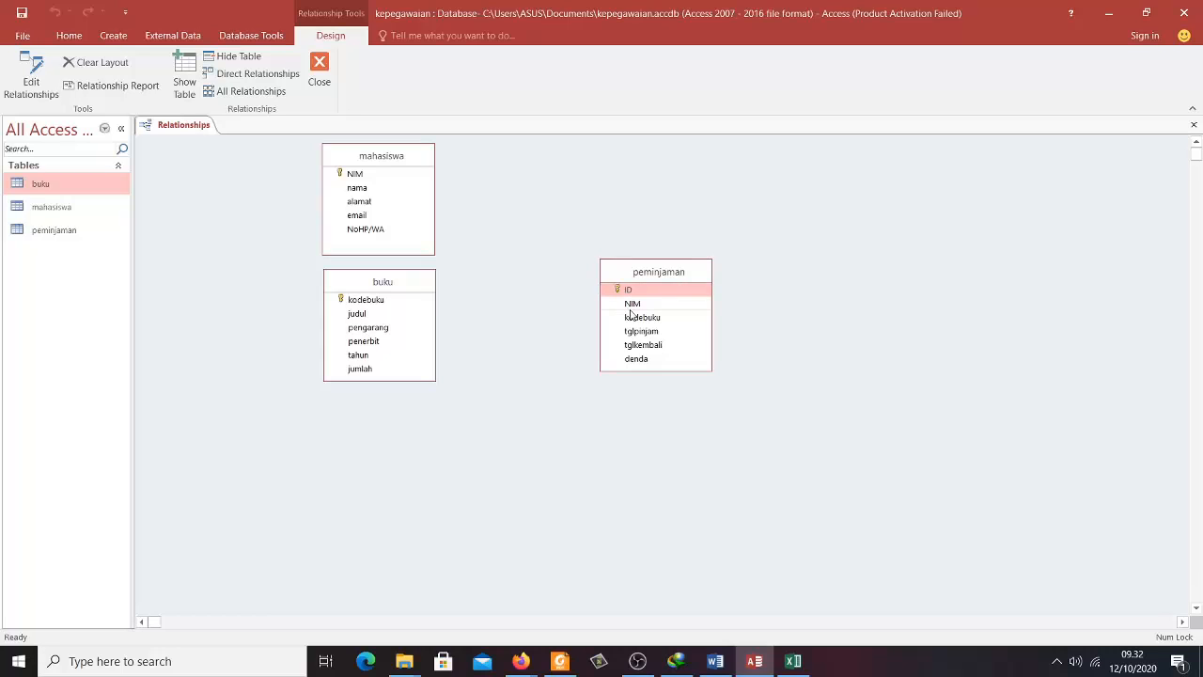
{"action": "left_click", "coordinate": [635, 307]}
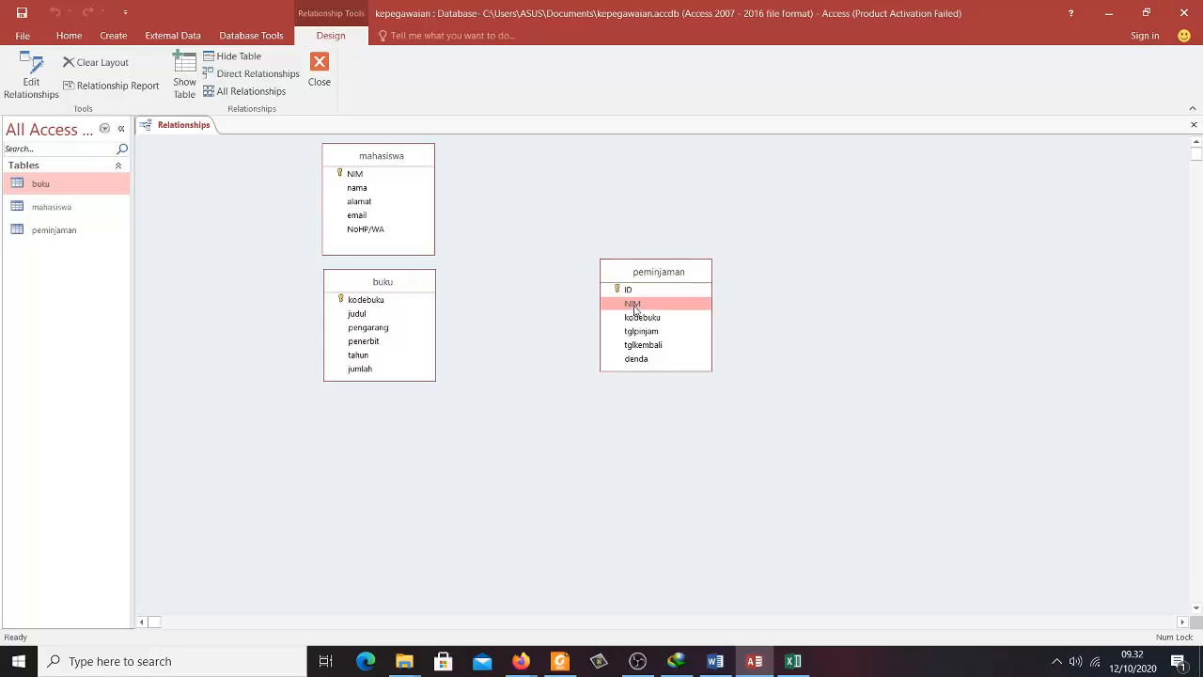
{"action": "left_click_drag", "start_coordinate": [635, 308], "coordinate": [392, 175]}
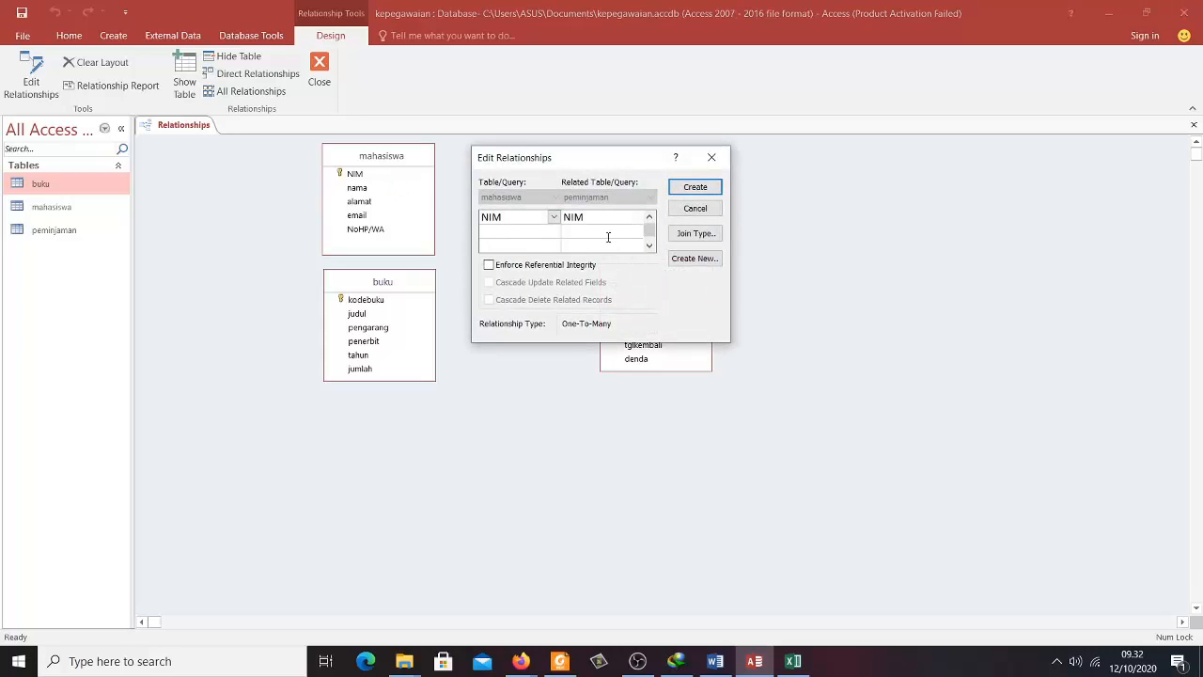
{"action": "left_click", "coordinate": [489, 266]}
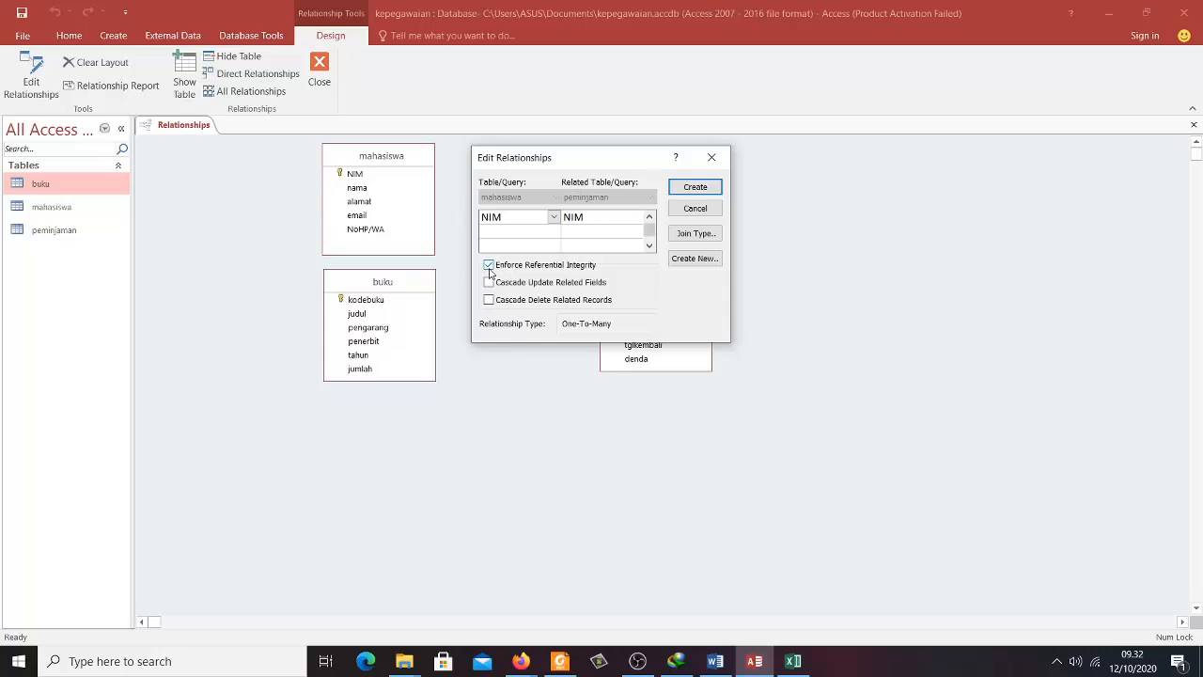
{"action": "left_click", "coordinate": [704, 191]}
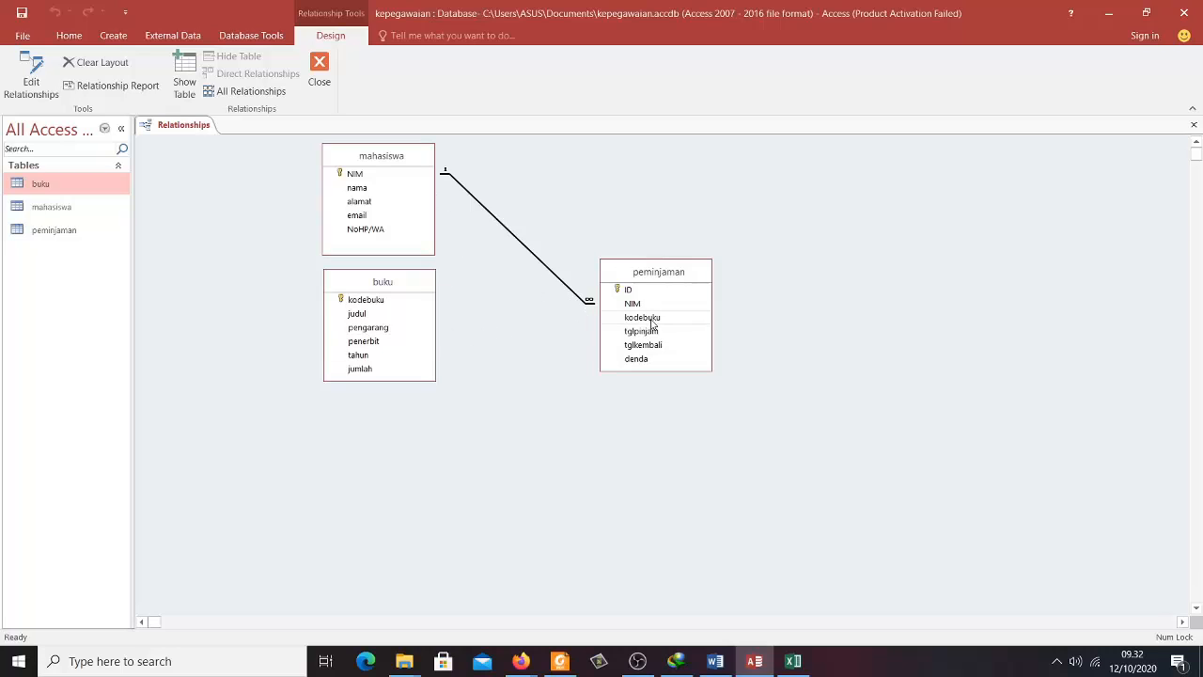
- Link buku.kodebuku to peminjaman.kodebuku with enforced integrity, then close the Relationships layout
{"action": "left_click_drag", "start_coordinate": [653, 324], "coordinate": [385, 305]}
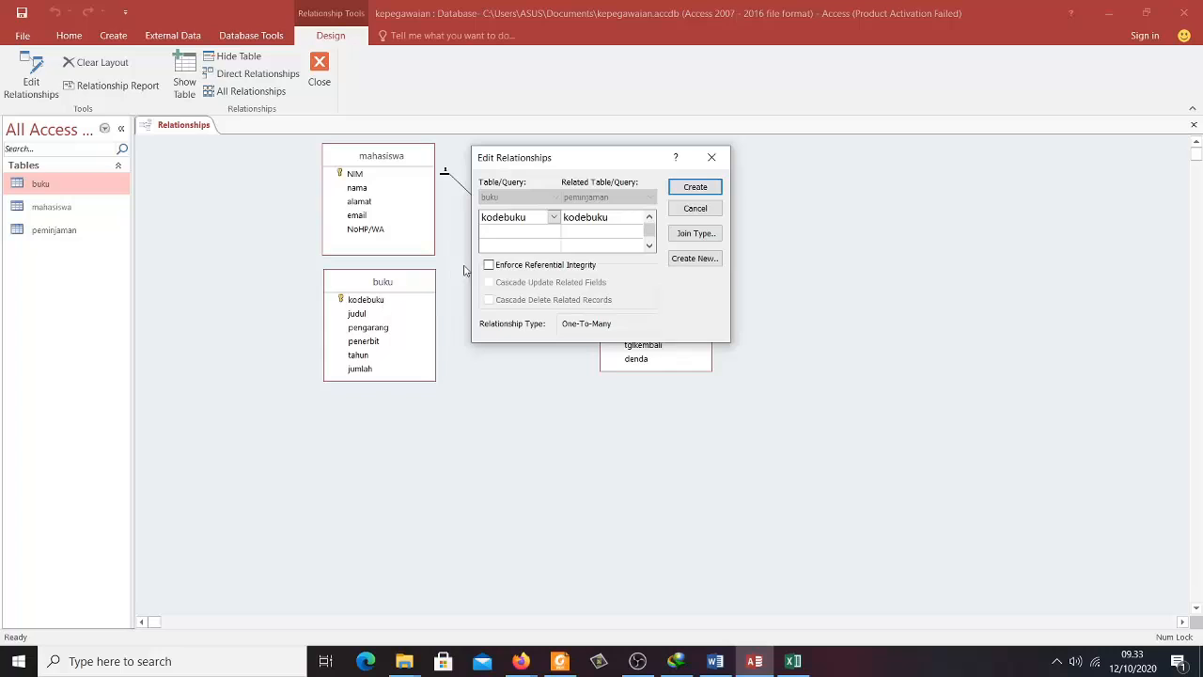
{"action": "left_click", "coordinate": [489, 266]}
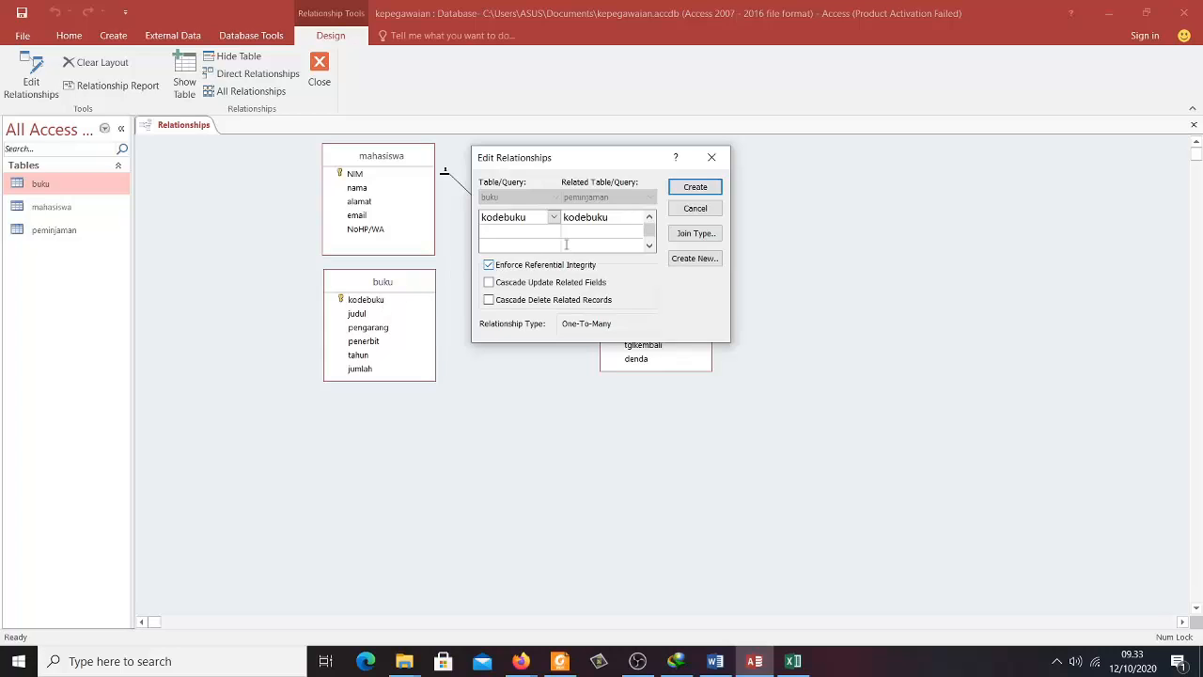
{"action": "left_click", "coordinate": [707, 191]}
{"action": "left_click", "coordinate": [648, 272]}
{"action": "left_click_drag", "start_coordinate": [649, 271], "coordinate": [656, 210]}
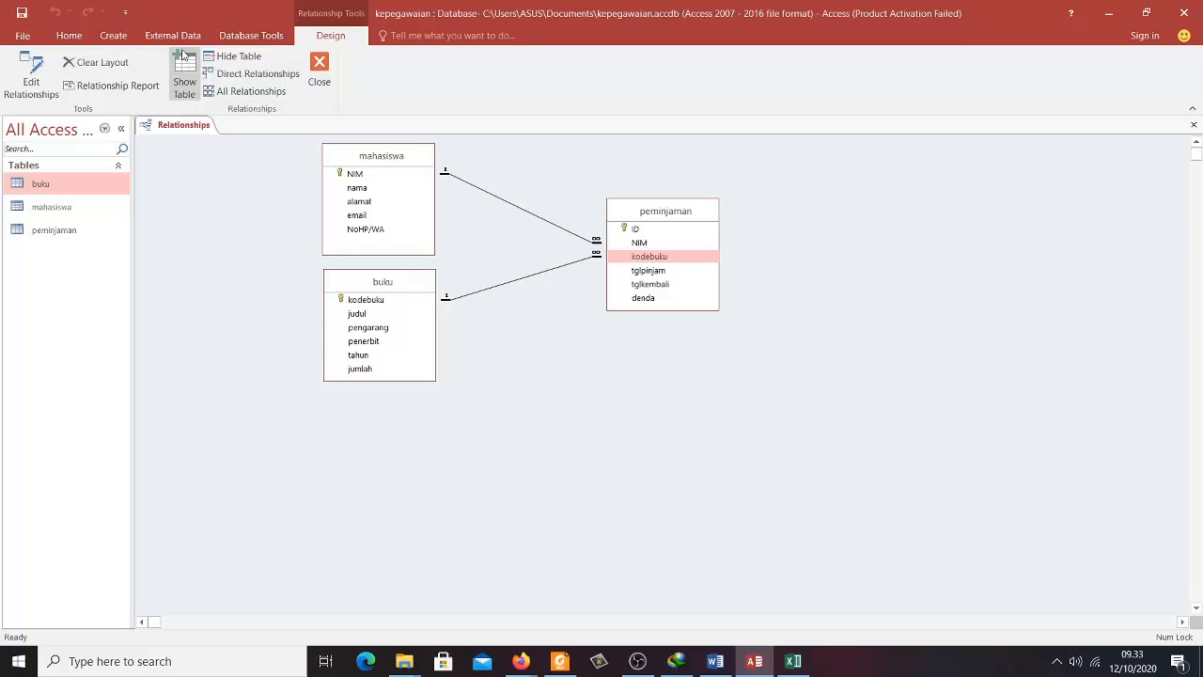
{"action": "left_click", "coordinate": [320, 73]}
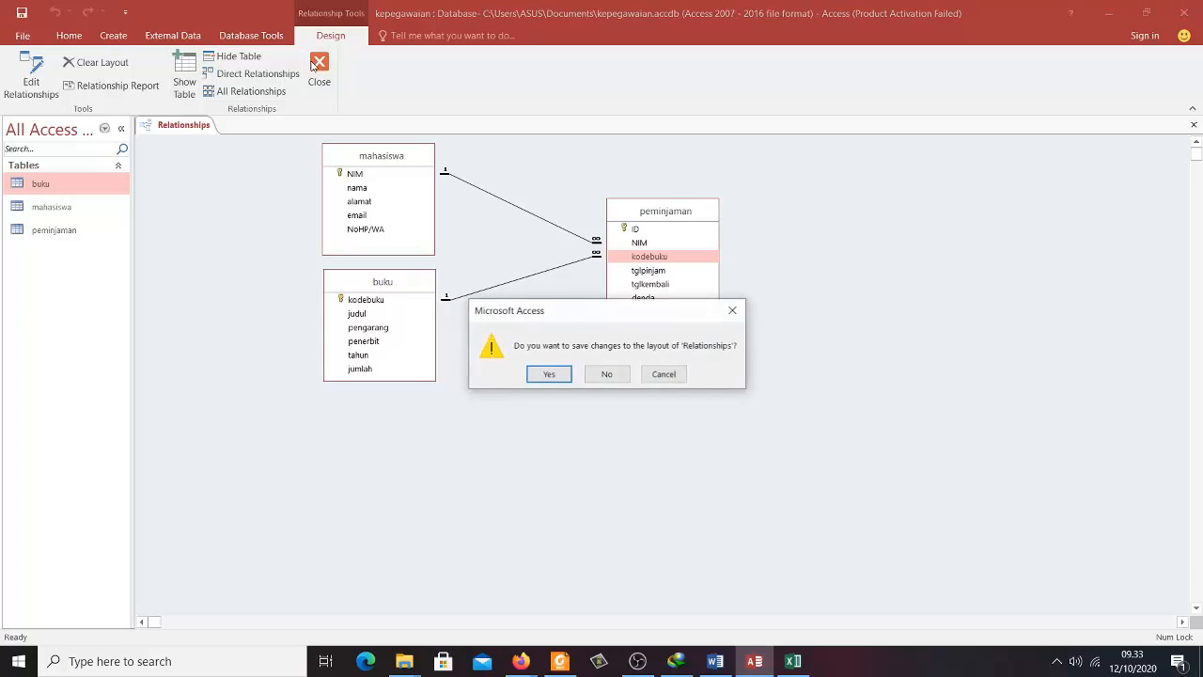
- Save the relationships layout and open the peminjaman table at a blank new-record row
{"action": "left_click", "coordinate": [550, 375]}
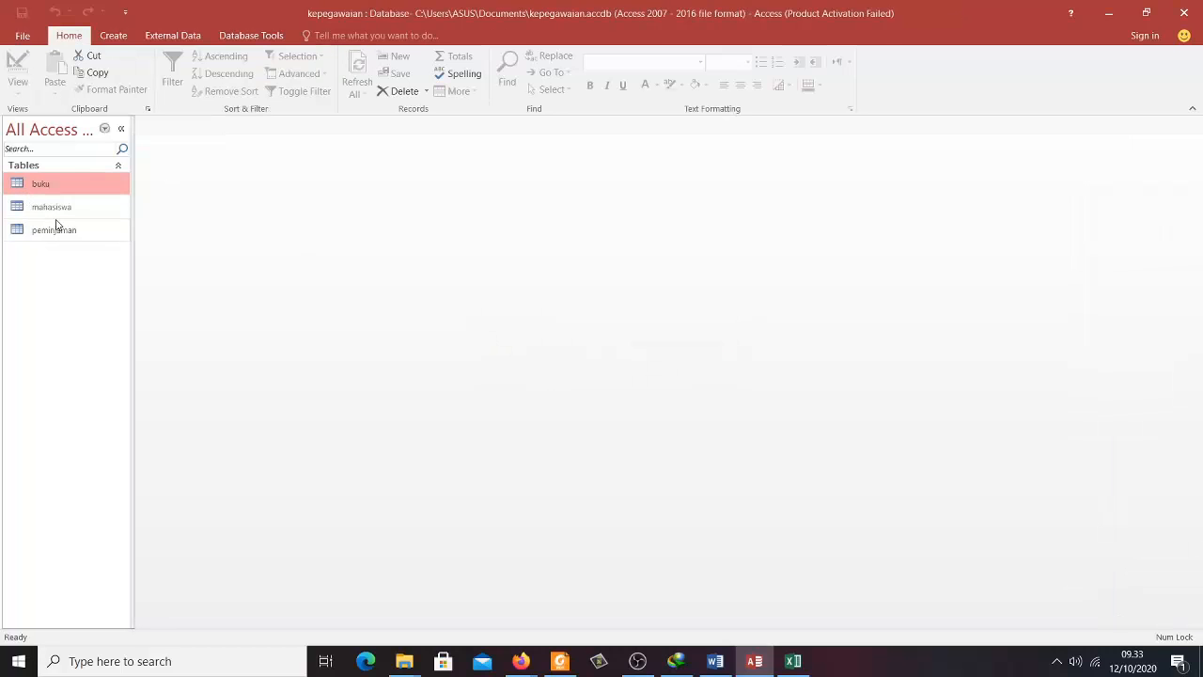
{"action": "double_click", "coordinate": [53, 229]}
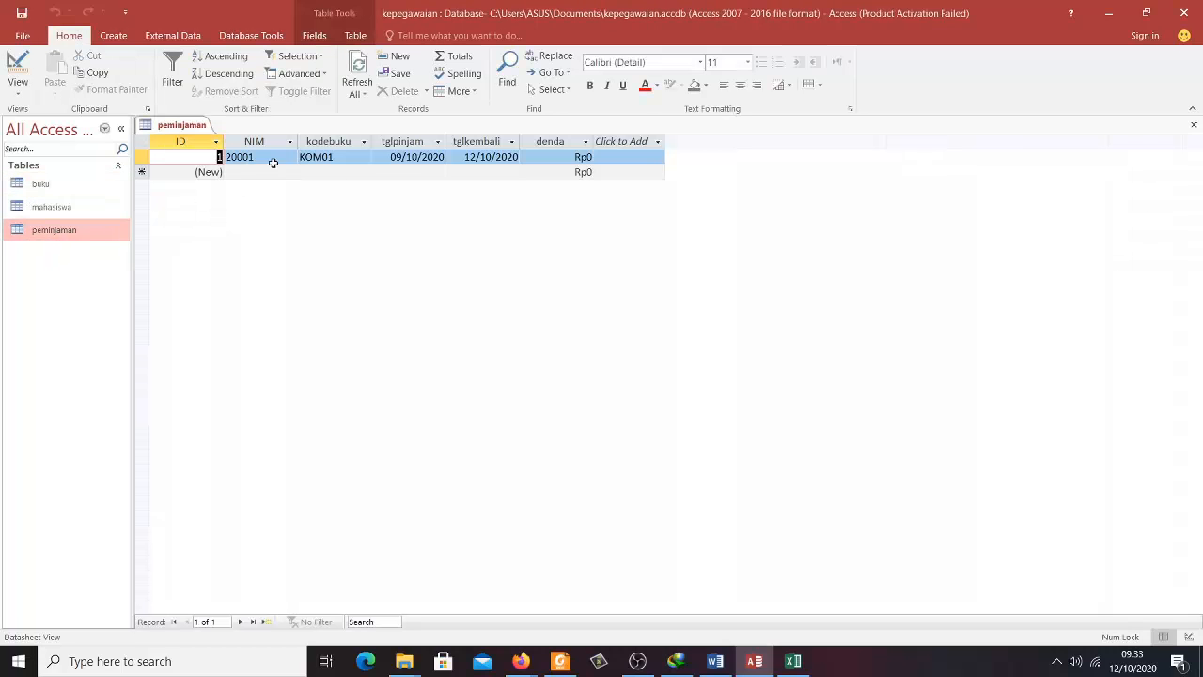
{"action": "left_click", "coordinate": [545, 159]}
{"action": "key", "text": "Tab"}
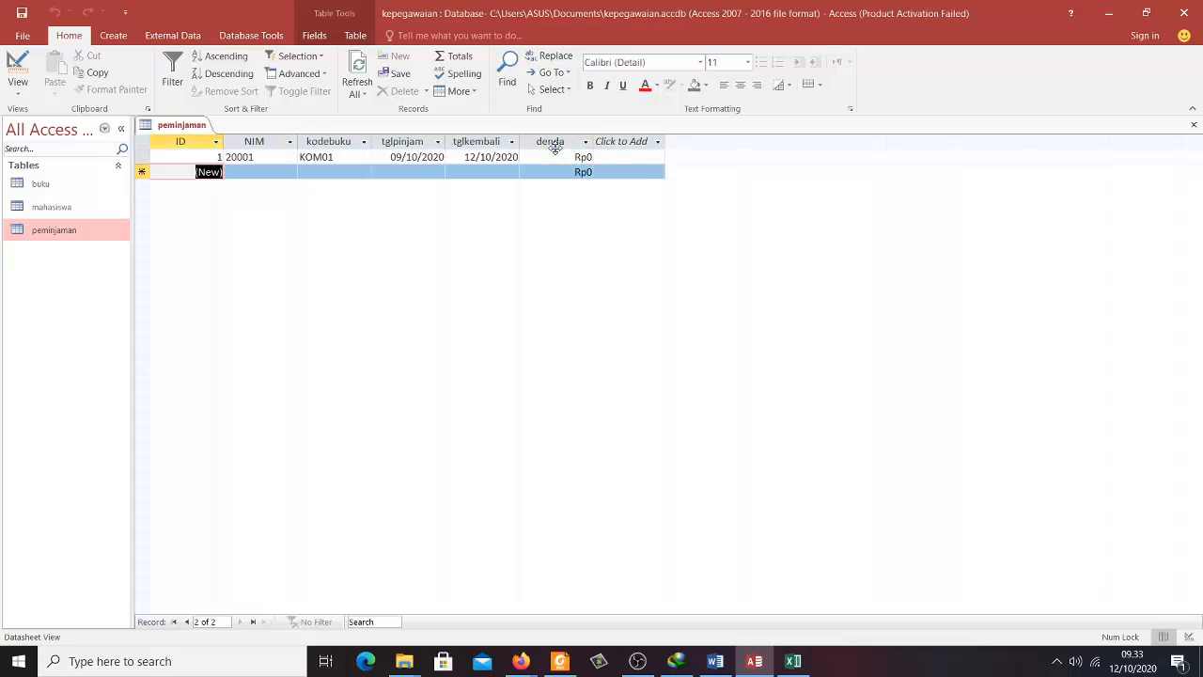
{"action": "key", "text": "Tab"}
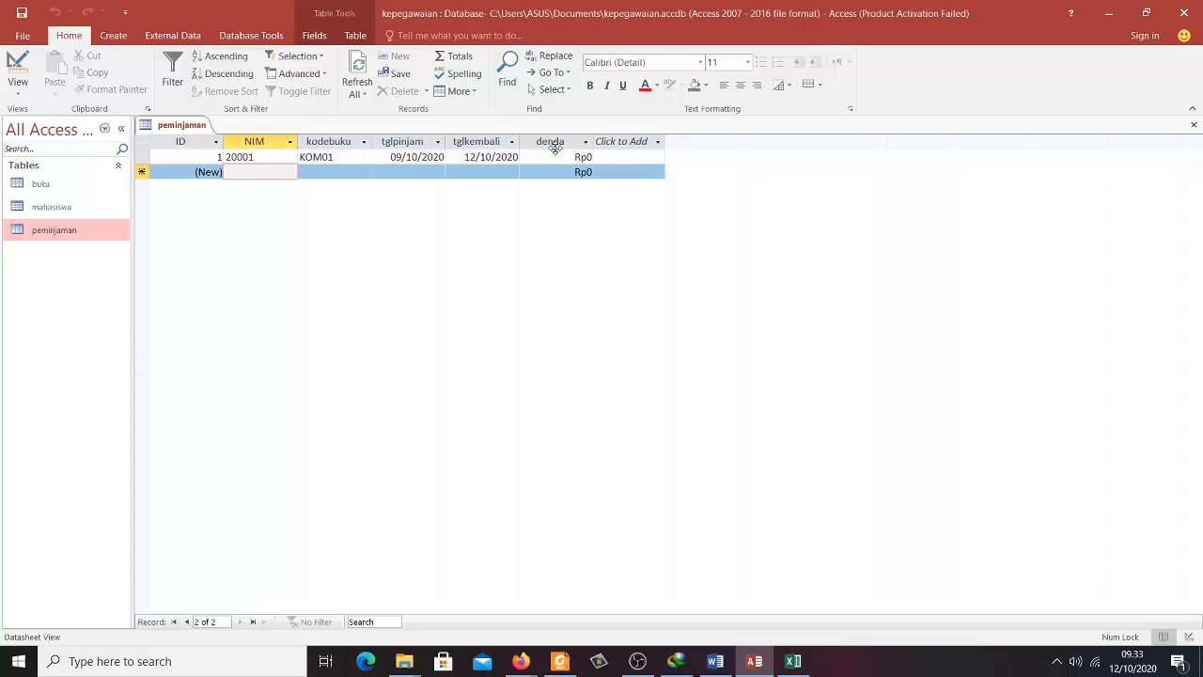
- Enter a loan with NIM 20002, kodebuku KOM02 and borrow date 8 October 2020, then commit it
{"action": "type", "text": "200"}
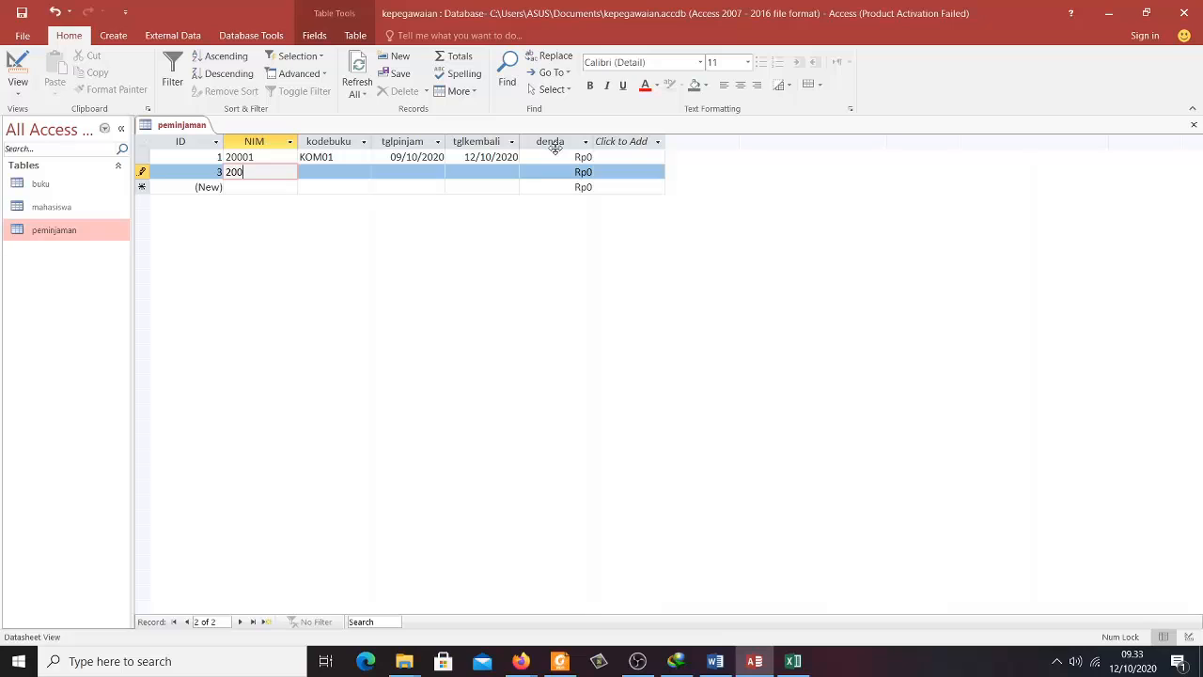
{"action": "type", "text": "20"}
{"action": "key", "text": "BackSpace"}
{"action": "key", "text": "BackSpace"}
{"action": "type", "text": "02"}
{"action": "key", "text": "Tab"}
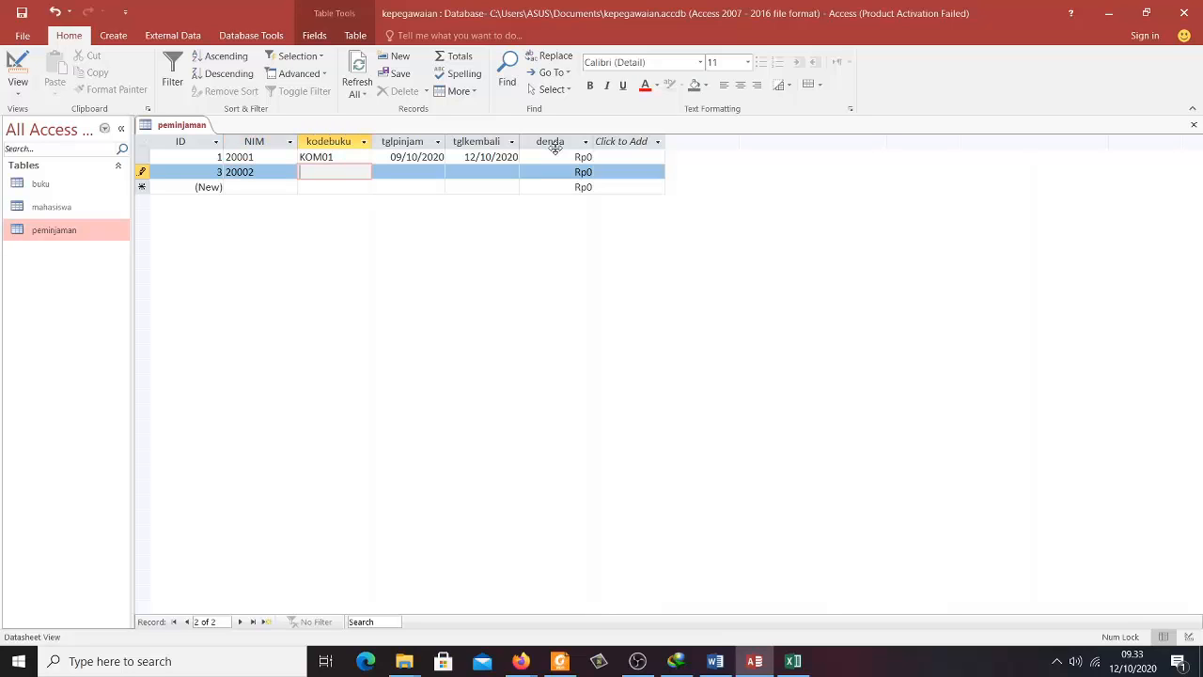
{"action": "type", "text": "KOMP"}
{"action": "type", "text": "02"}
{"action": "key", "text": "Tab"}
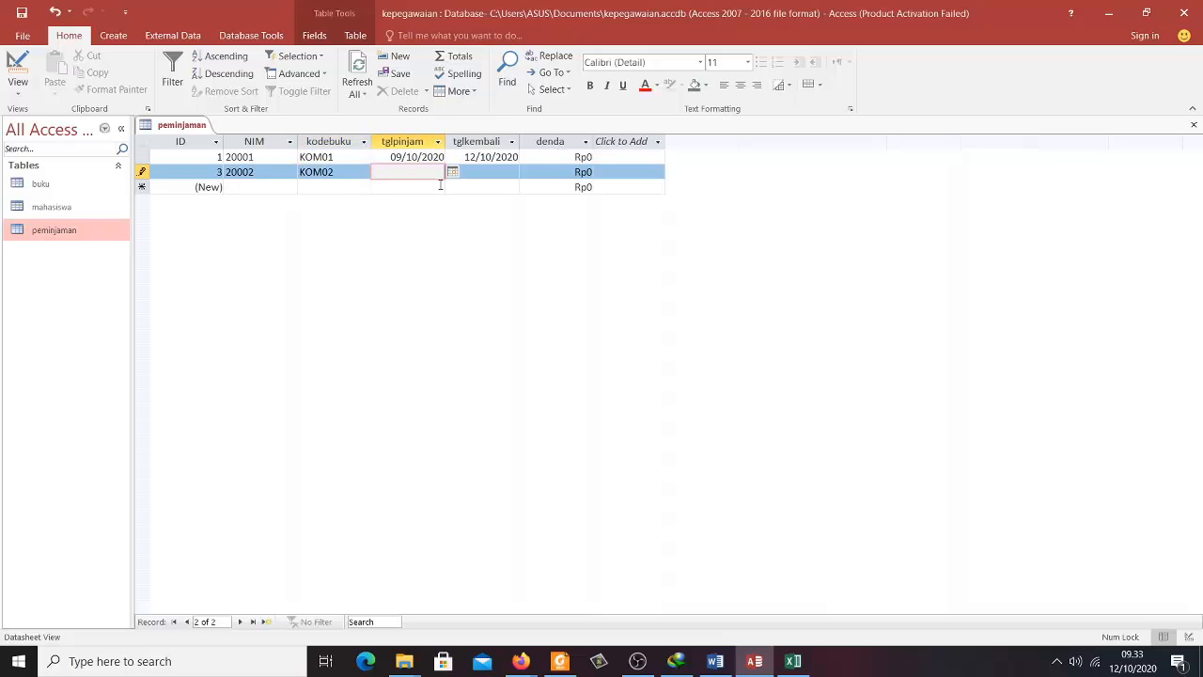
{"action": "left_click", "coordinate": [453, 173]}
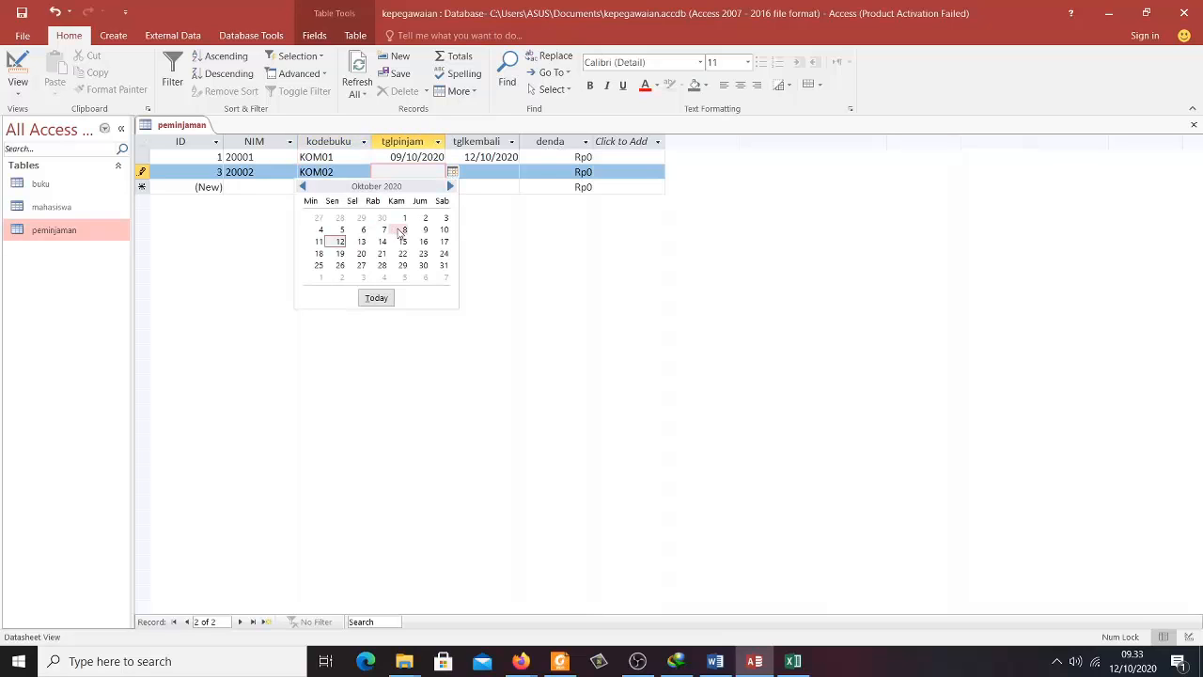
{"action": "left_click", "coordinate": [404, 230]}
{"action": "left_click", "coordinate": [506, 162]}
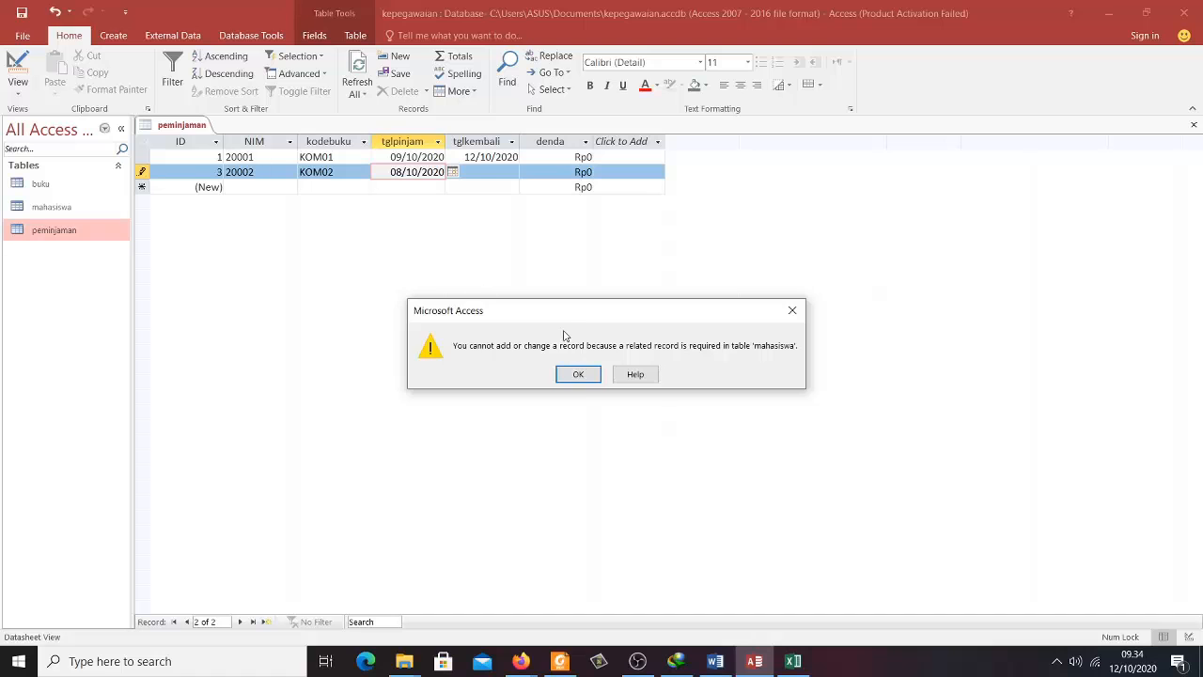
- Dismiss the repeated related-record errors blocking the unsaved 20002 loan
{"action": "left_click", "coordinate": [579, 375]}
{"action": "left_click", "coordinate": [141, 172]}
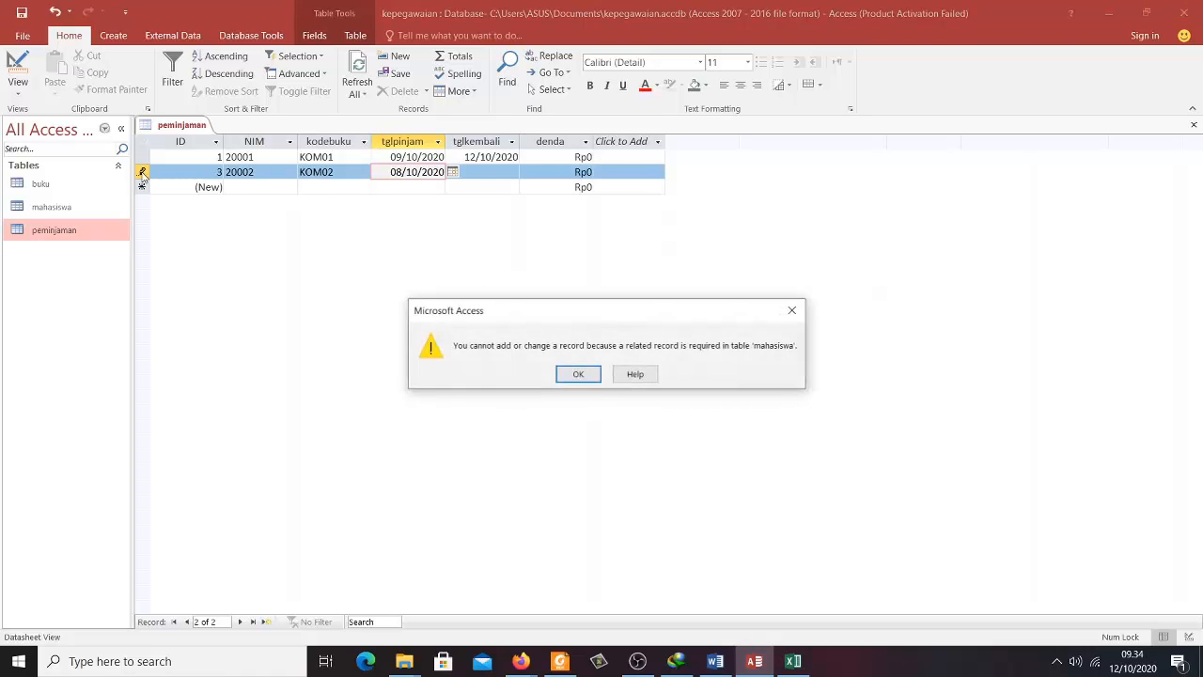
{"action": "left_click", "coordinate": [591, 376]}
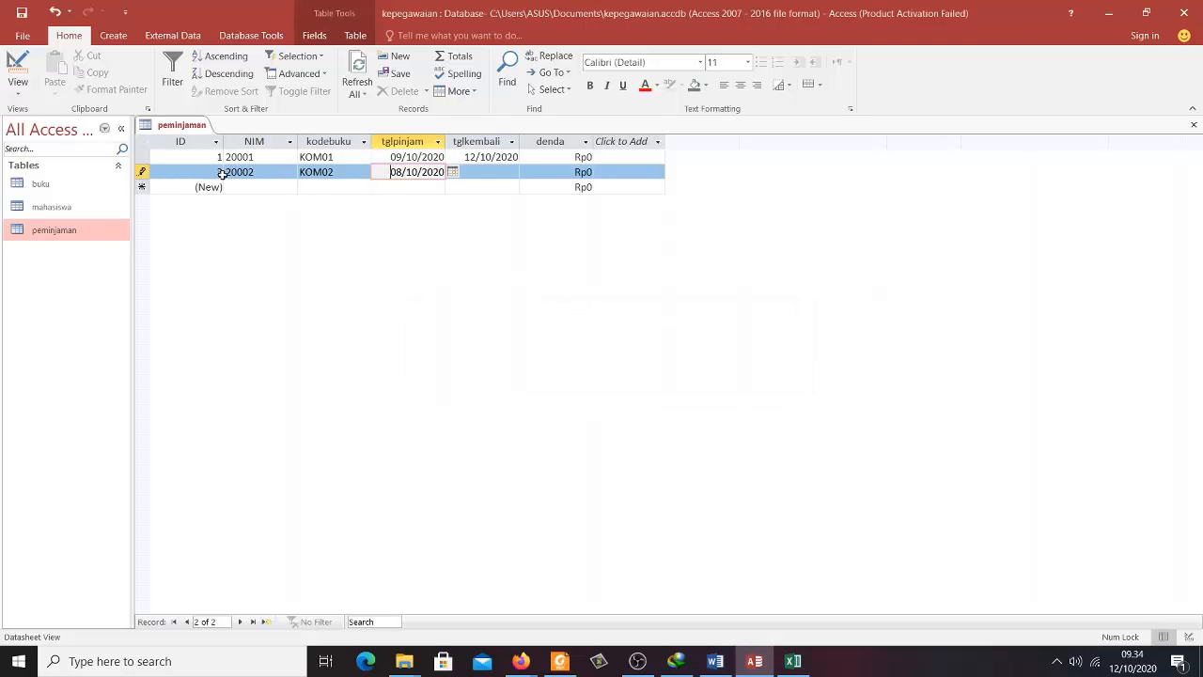
{"action": "left_click", "coordinate": [226, 184]}
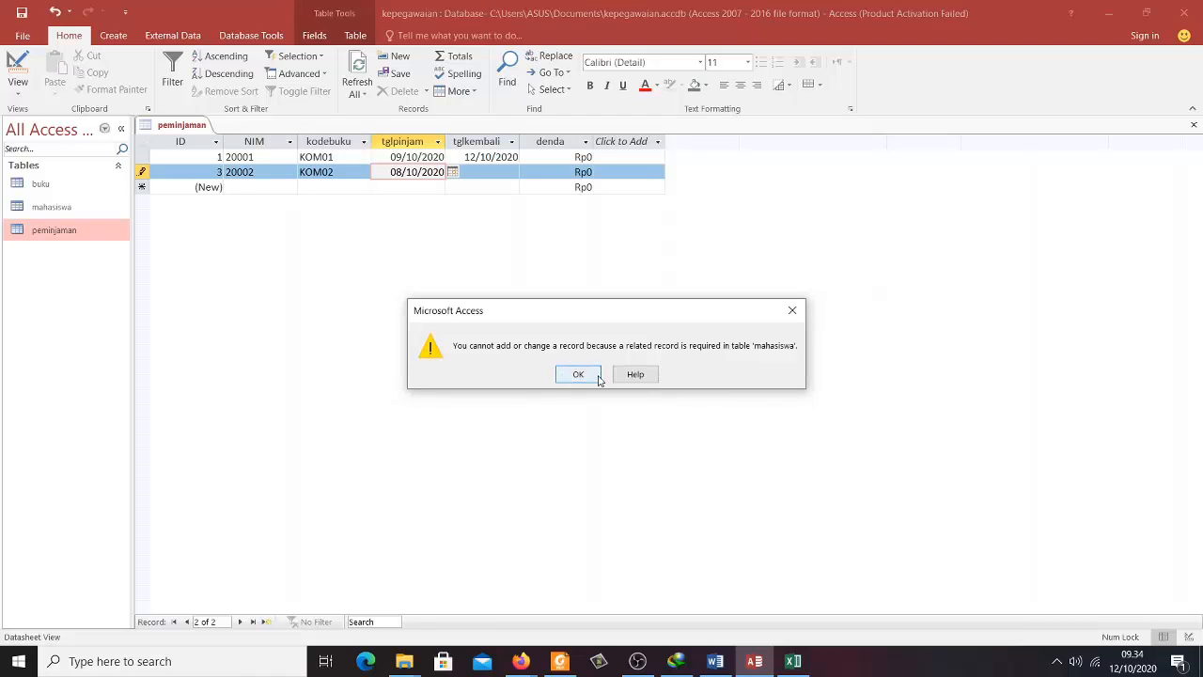
{"action": "left_click", "coordinate": [595, 376]}
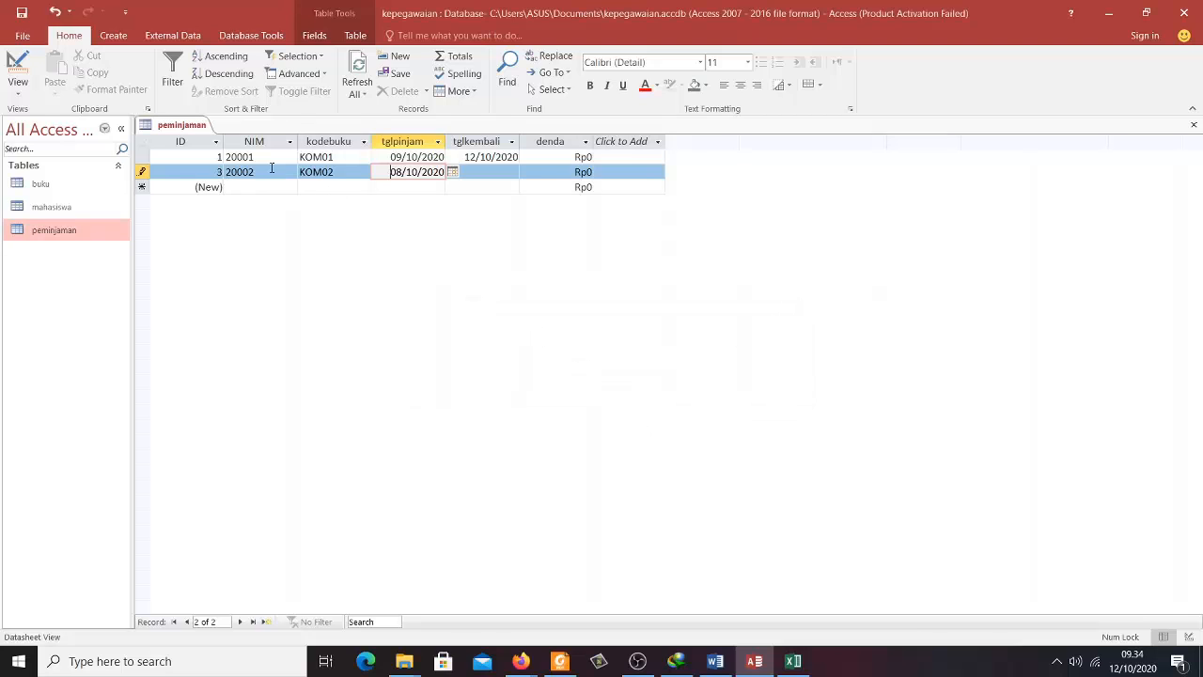
{"action": "left_click", "coordinate": [272, 170]}
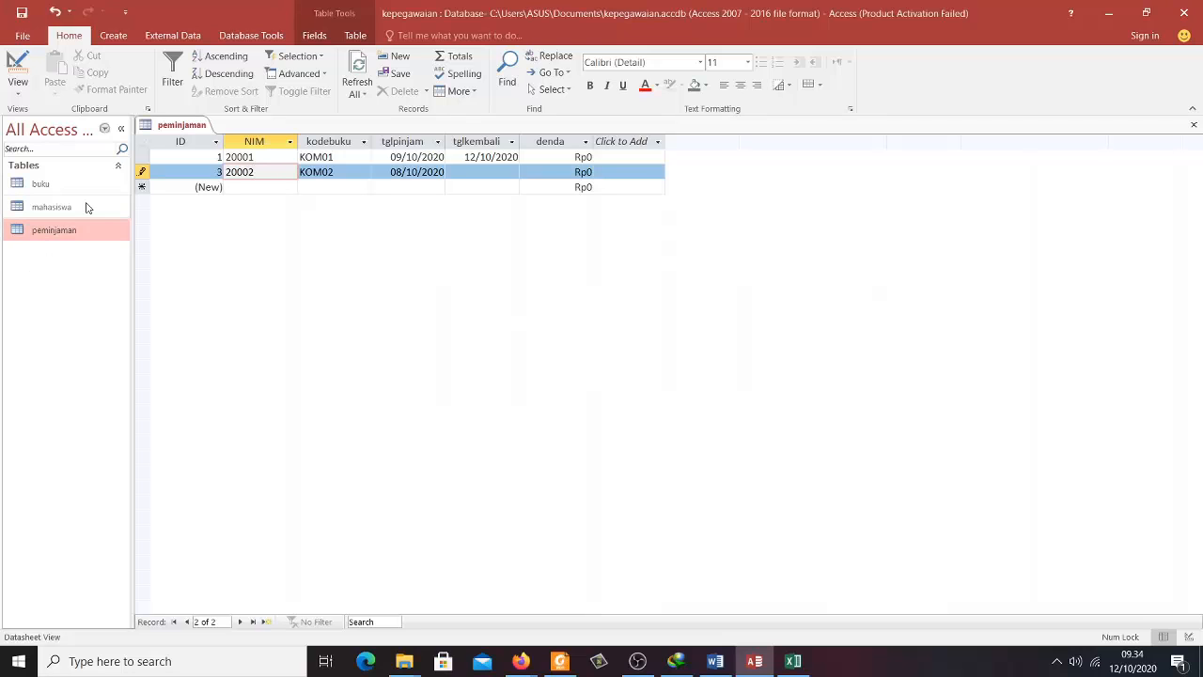
- Check NIMs in mahasiswa, then close peminjaman discarding the invalid loan and reopen it
{"action": "double_click", "coordinate": [74, 206]}
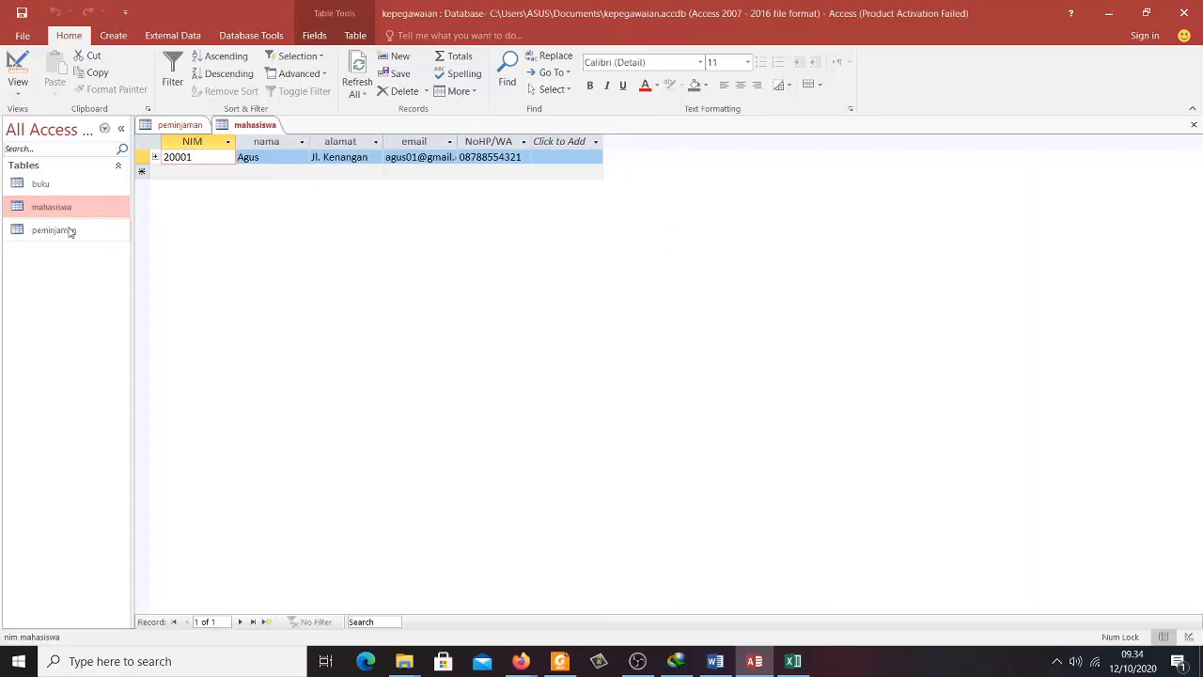
{"action": "double_click", "coordinate": [61, 230]}
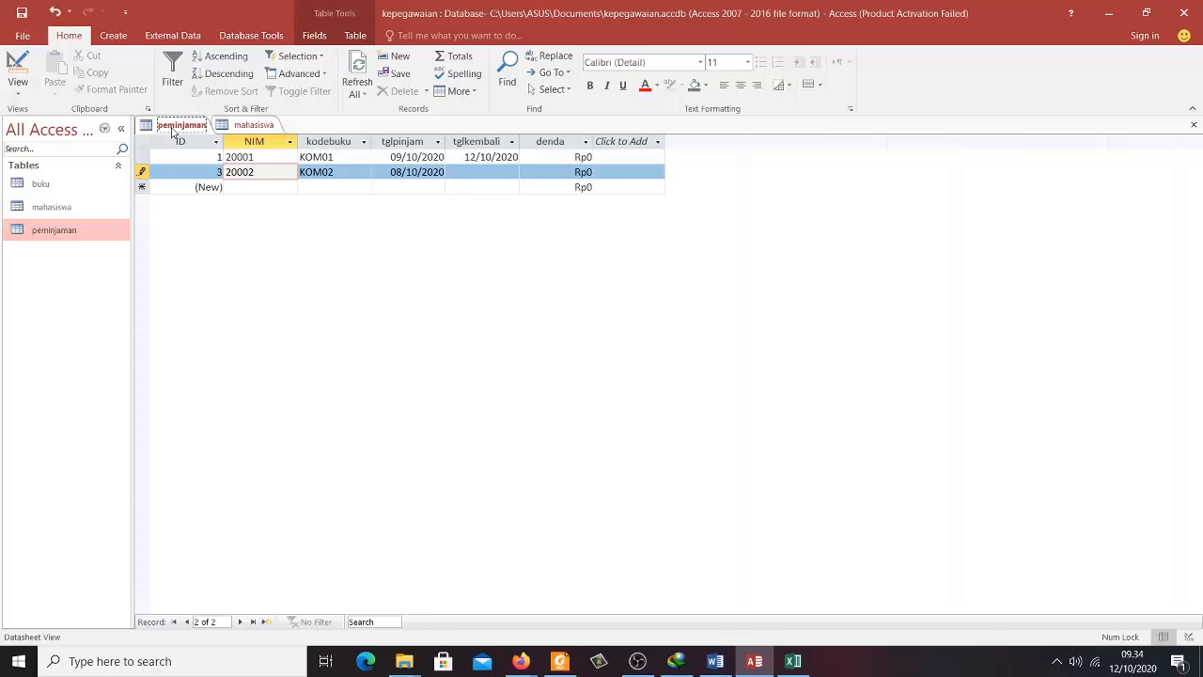
{"action": "right_click", "coordinate": [184, 126]}
{"action": "left_click", "coordinate": [211, 156]}
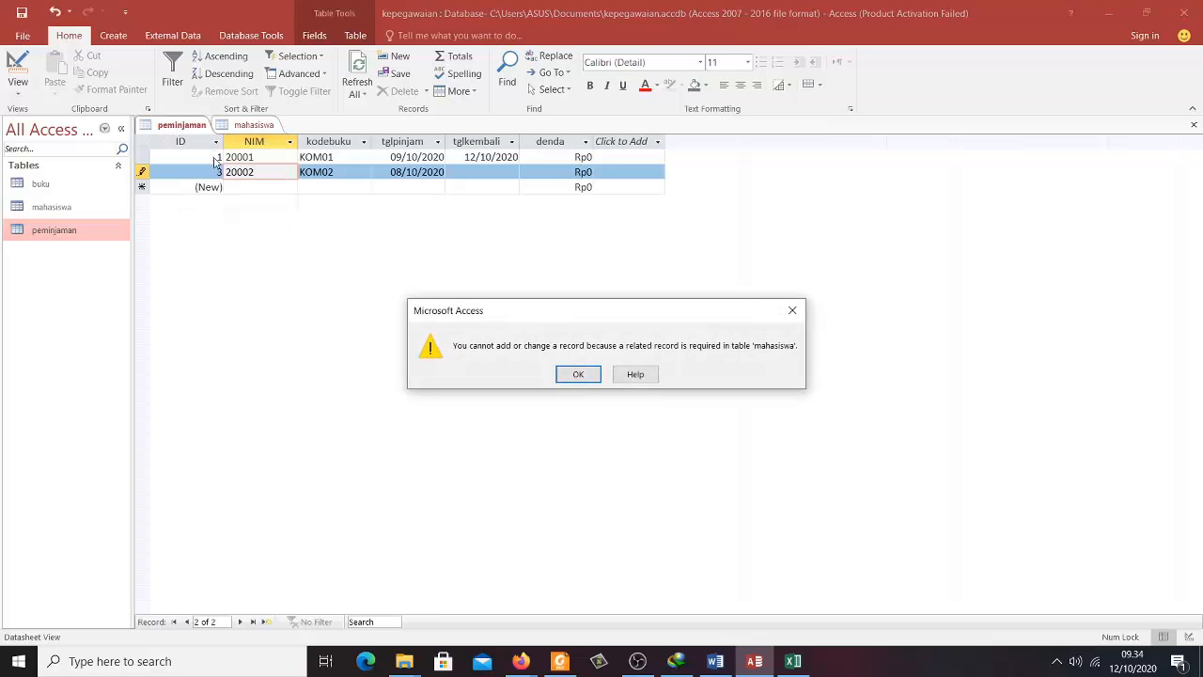
{"action": "left_click", "coordinate": [573, 374]}
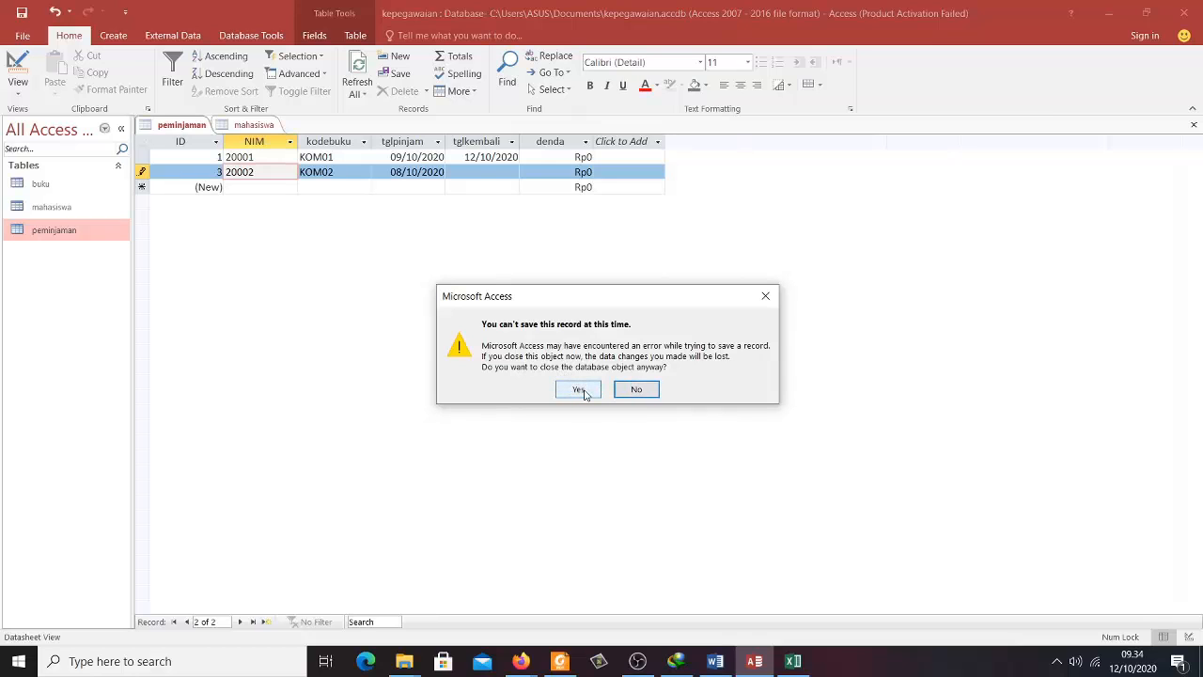
{"action": "left_click", "coordinate": [580, 390]}
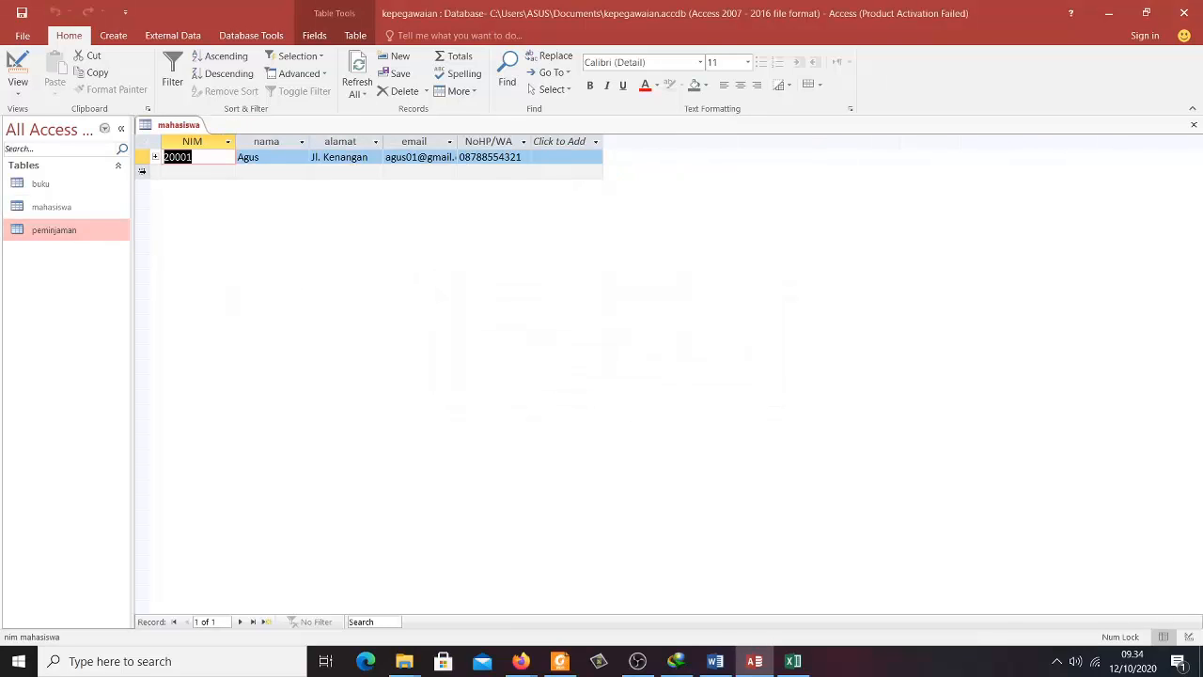
{"action": "double_click", "coordinate": [81, 230]}
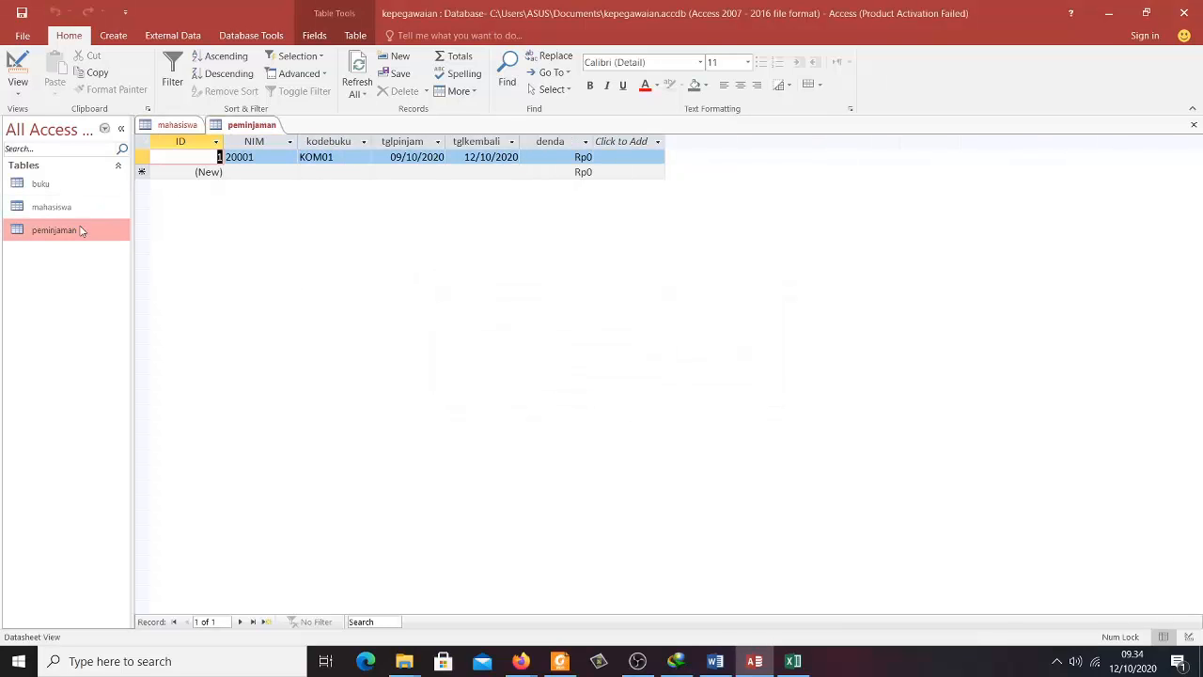